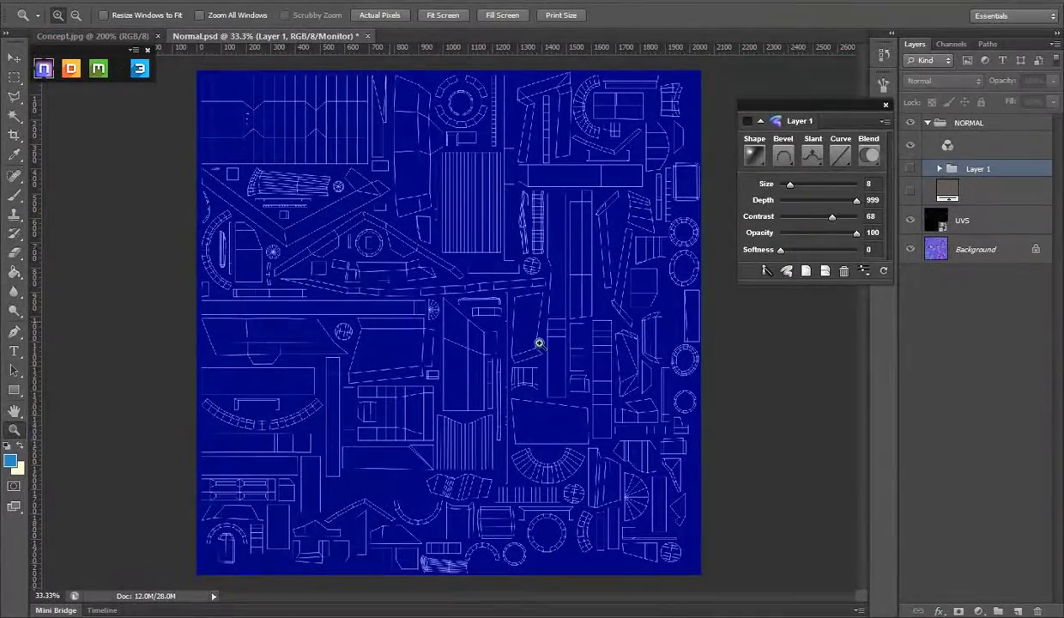
Step: Turn the lassoed selection on the grip shell into an nDo bevelled strip
click(445, 316)
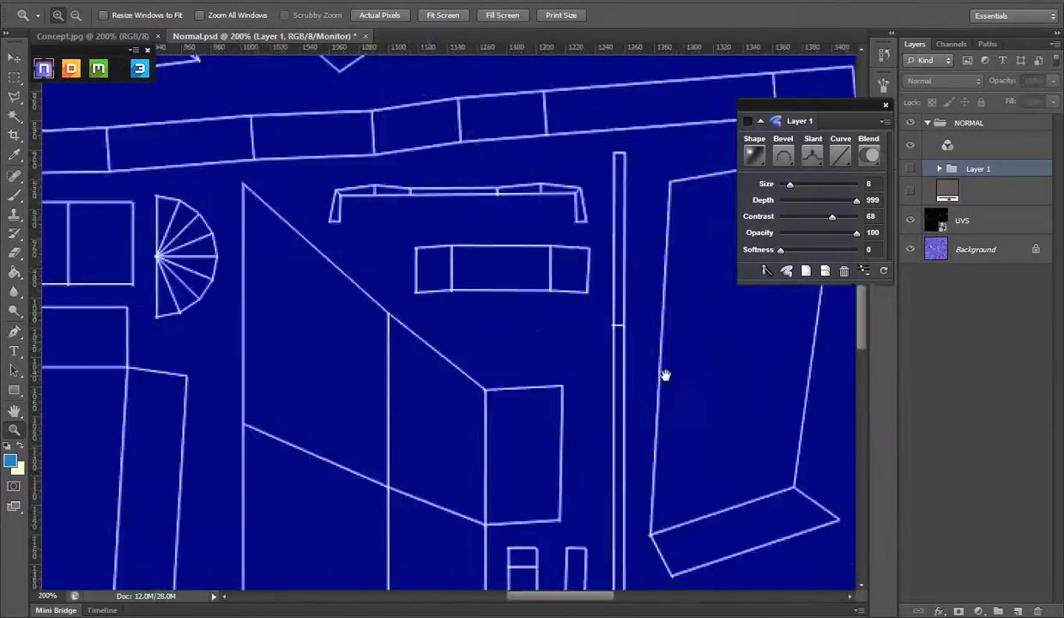
key(ctrl+Tab)
click(254, 37)
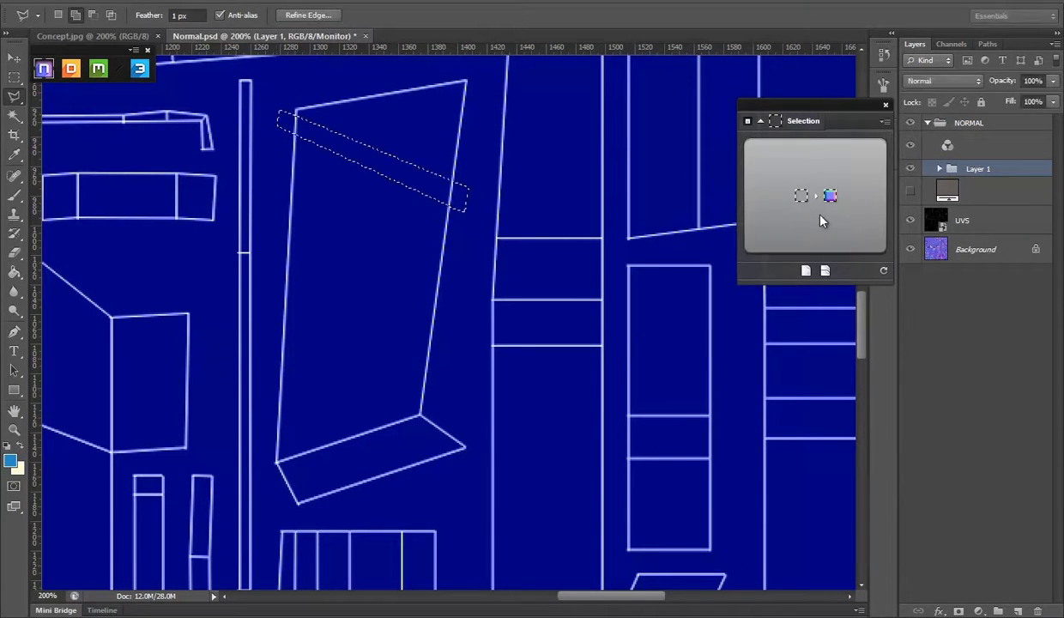
click(794, 207)
click(911, 237)
Step: Rotate a strip copy to follow the shell and place another copy just above
key(ctrl+Tab)
key(ctrl+Tab)
ctrl+alt+drag(435, 196, 440, 209)
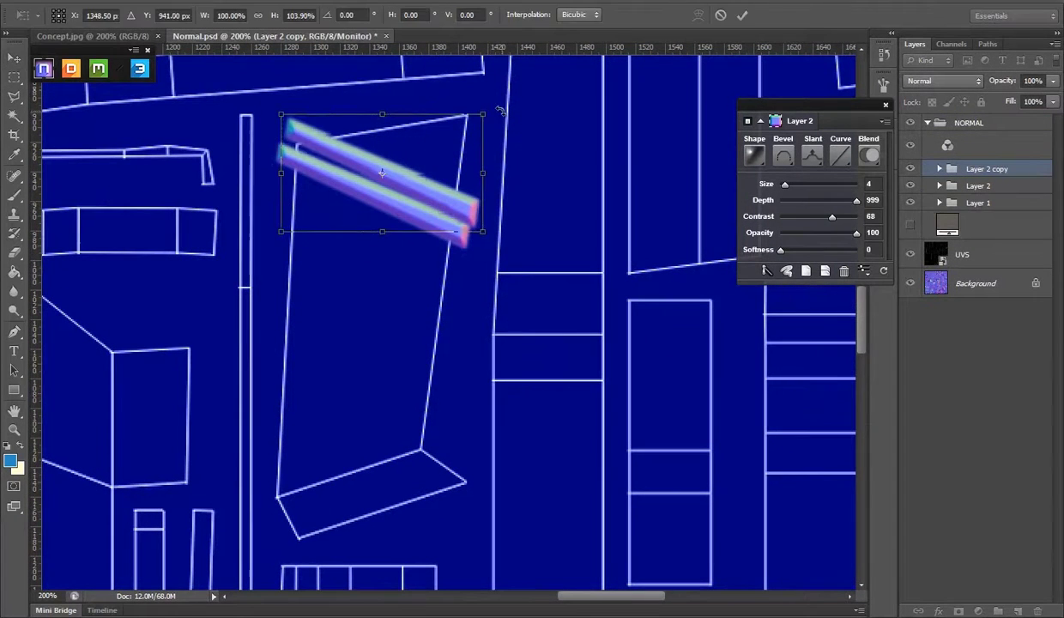
key(Return)
alt+drag(443, 154, 448, 144)
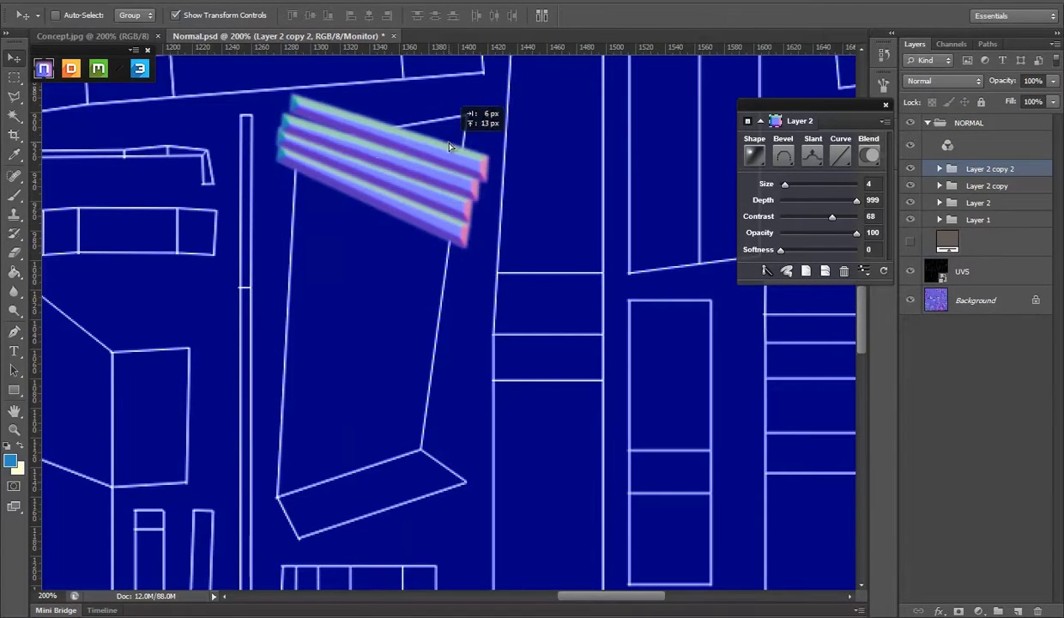
key(Return)
mouse_move(485, 284)
mouse_down()
mouse_move(423, 266)
mouse_move(410, 241)
mouse_up()
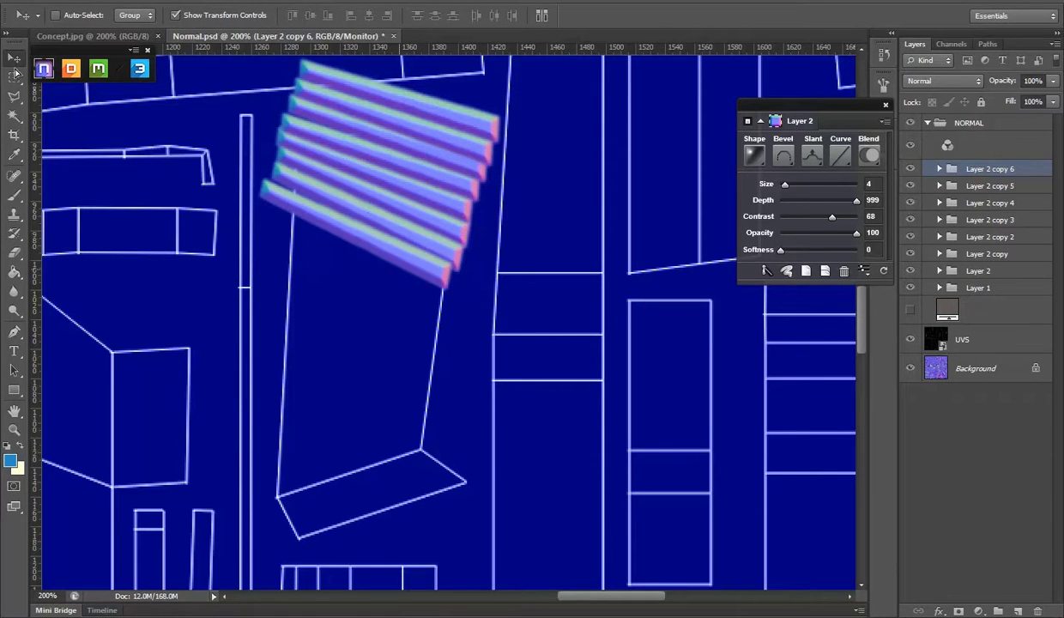
Step: Rotate, scale and add more strip copies fanning down the grip shell
click(10, 59)
key(ctrl+t)
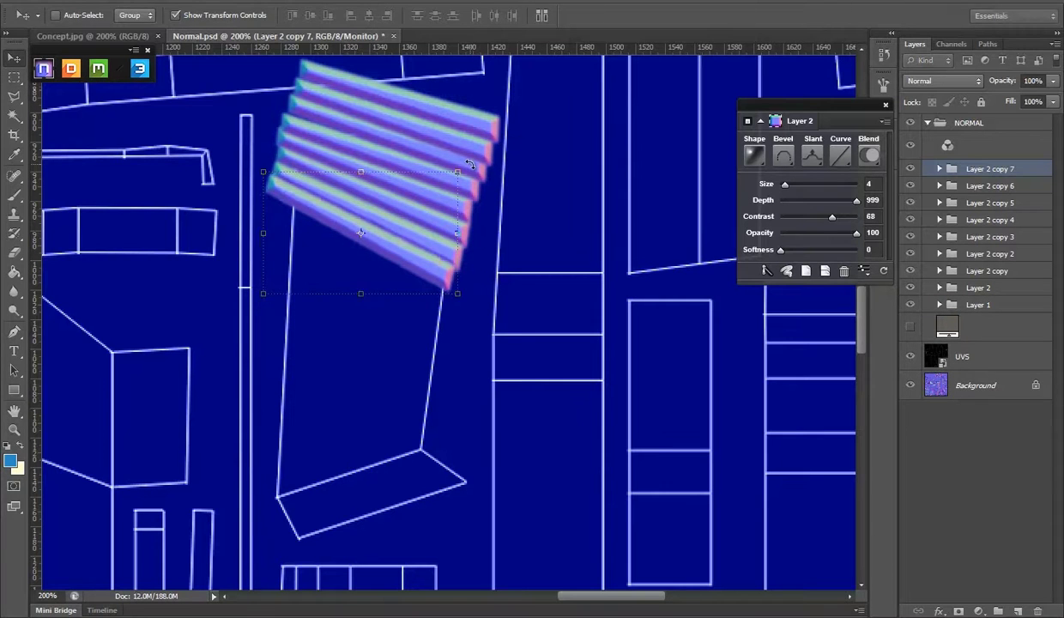
mouse_move(458, 243)
mouse_down()
mouse_move(402, 287)
mouse_move(416, 320)
mouse_move(402, 402)
mouse_up()
key(Return)
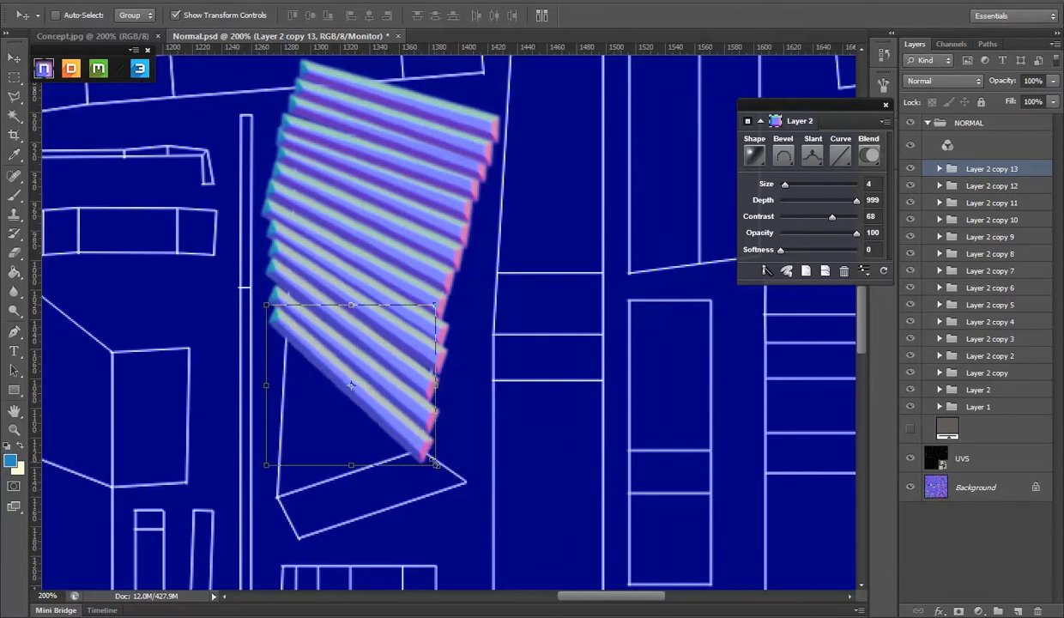
drag(438, 462, 488, 515)
mouse_move(420, 502)
mouse_down()
mouse_move(407, 498)
mouse_move(416, 547)
mouse_up()
key(ctrl+t)
drag(482, 347, 456, 383)
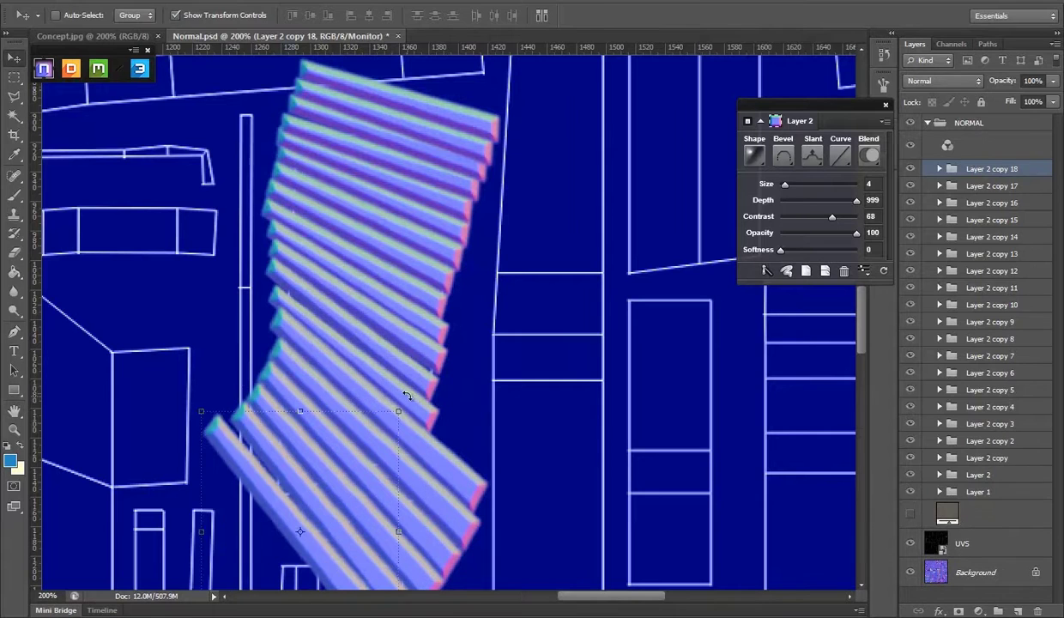
Step: Merge all the grip strip layers into one layer
click(978, 475)
shift+click(987, 185)
key(ctrl+e)
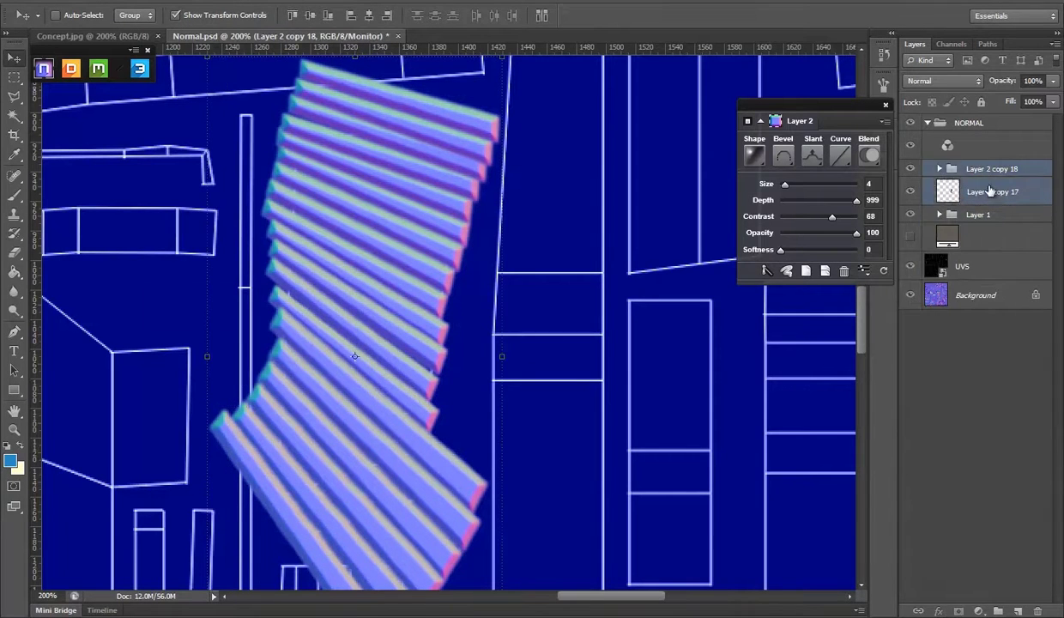
key(ctrl+e)
Step: Switch to the polygonal lasso and start a new selection outline
click(910, 174)
key(l)
scroll(292, 129, down, 1)
click(313, 109)
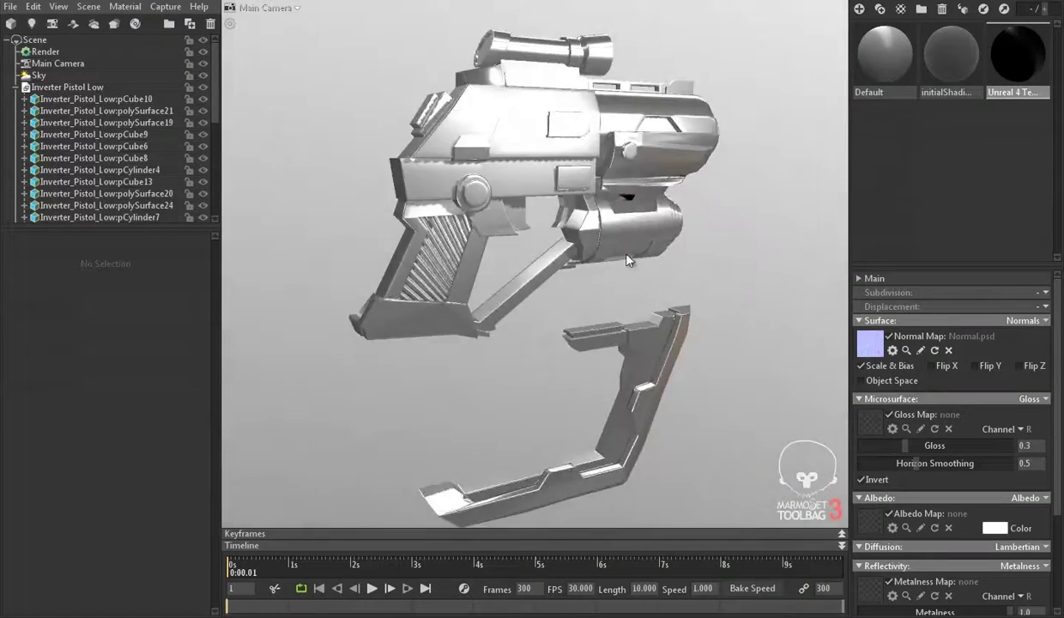
Step: Apply the Evening Clouds sky preset to the scene's Sky
click(44, 51)
click(39, 75)
click(178, 257)
click(298, 452)
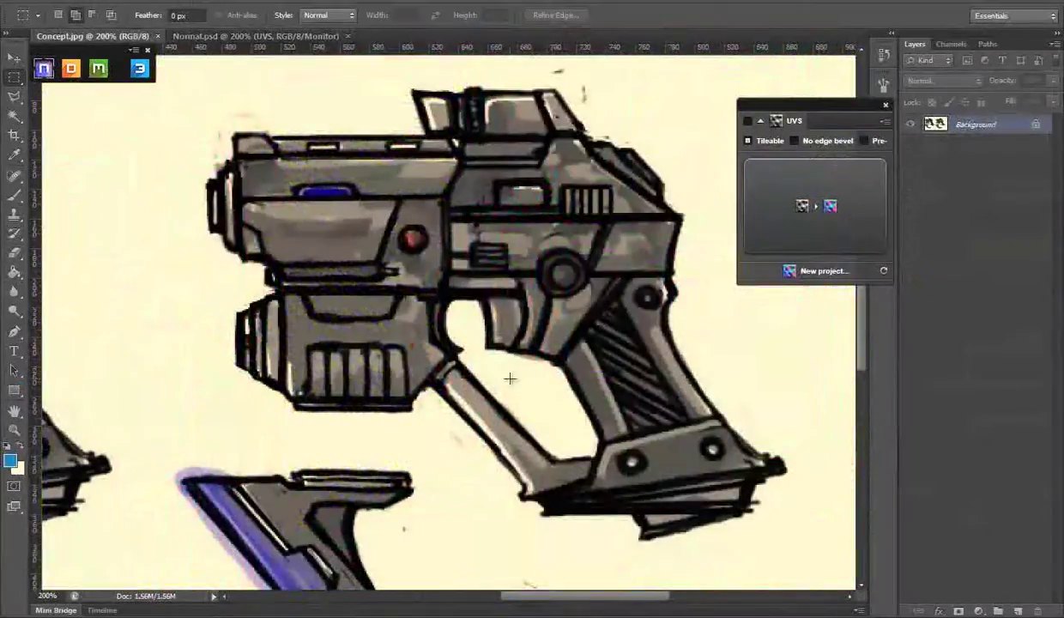
mouse_move(17, 607)
click(522, 558)
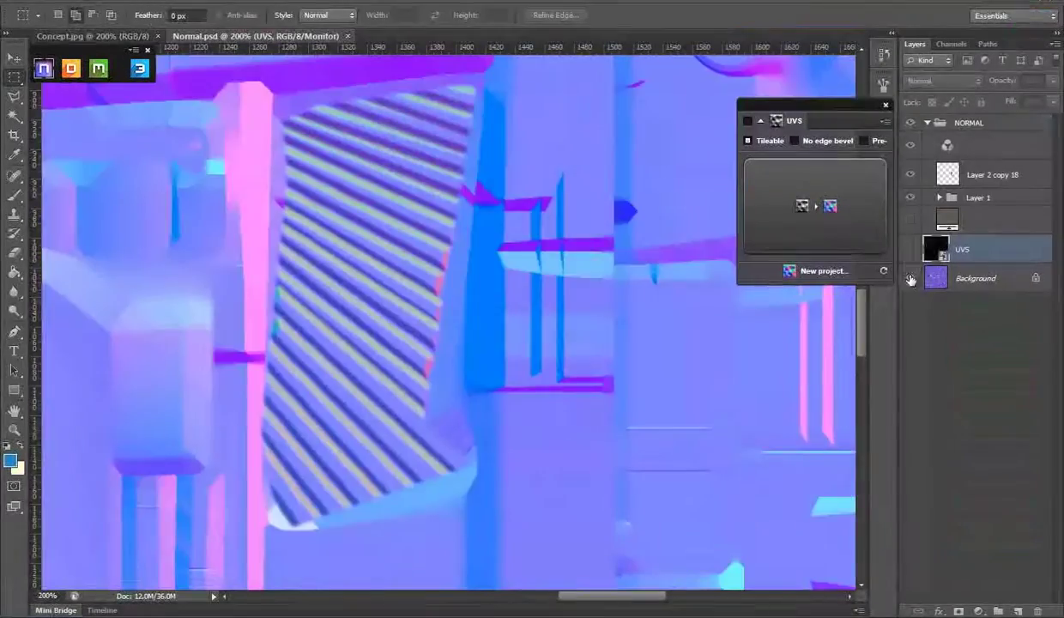
Step: Draw a small round selection on the tall shell and generate an nDo bump from it
click(910, 280)
key(z)
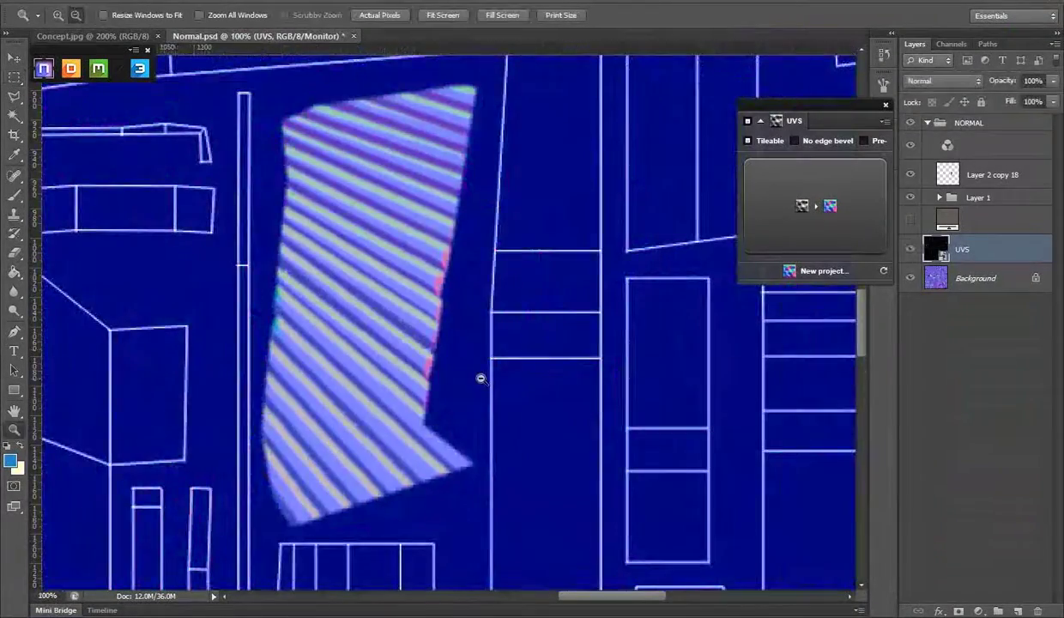
alt+click(402, 335)
alt+click(401, 335)
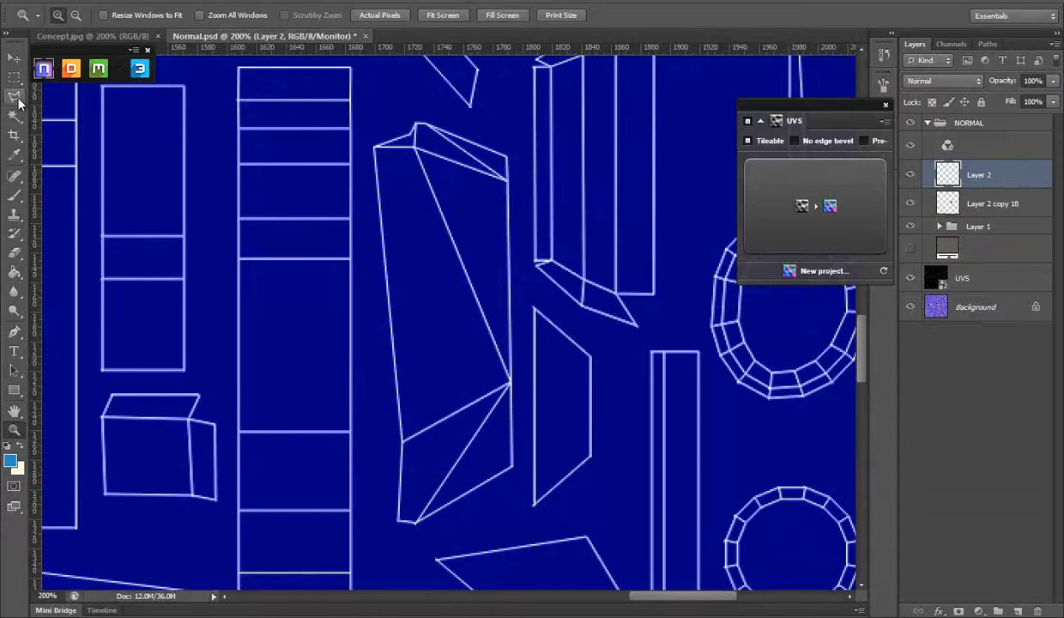
key(shift+m)
drag(425, 200, 453, 252)
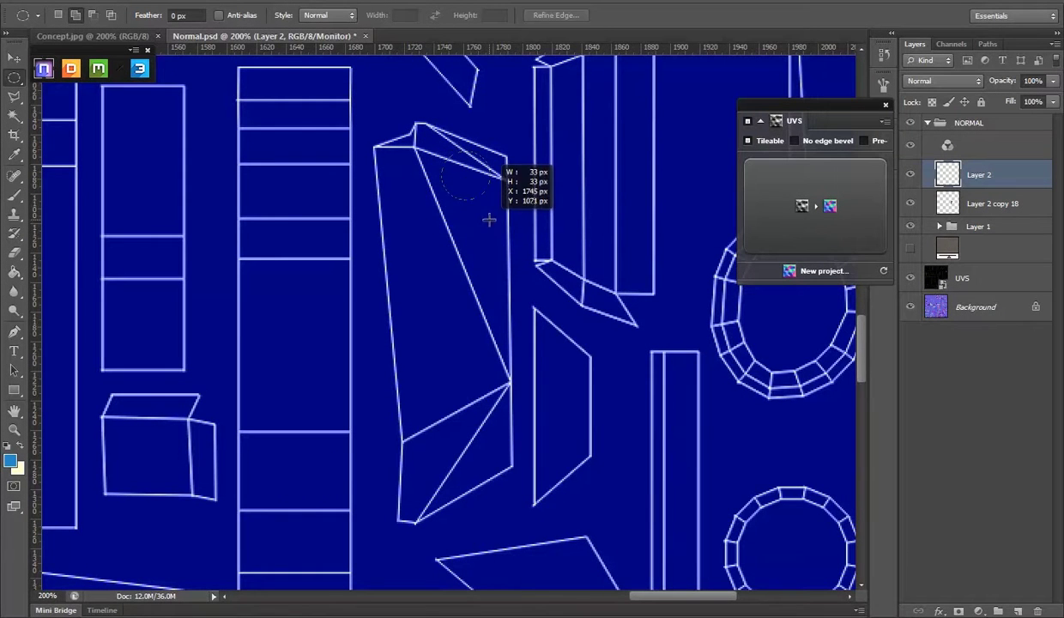
click(815, 206)
click(755, 154)
Step: Set the bump to size 9 with a ringed, upward-slanting curve profile
click(819, 283)
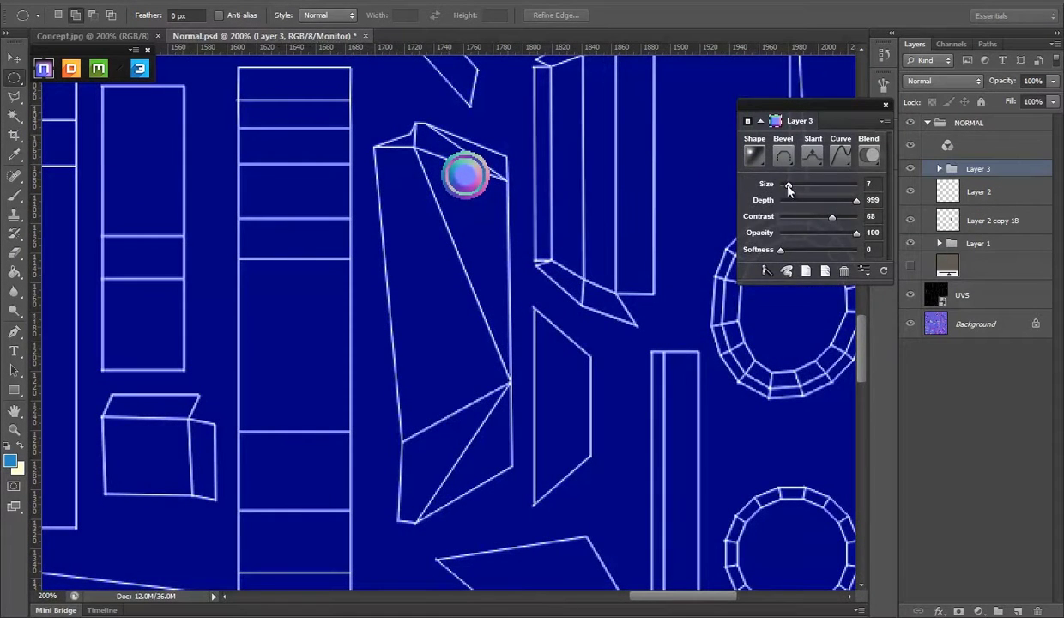
drag(791, 185, 782, 185)
click(840, 155)
scroll(777, 344, down, 2)
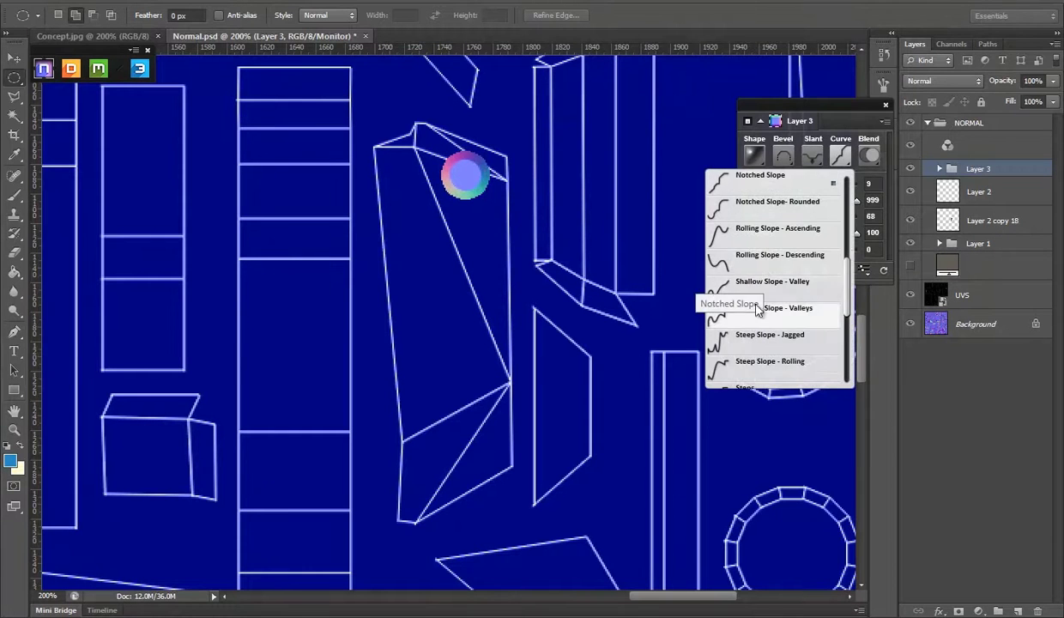
click(777, 292)
click(762, 182)
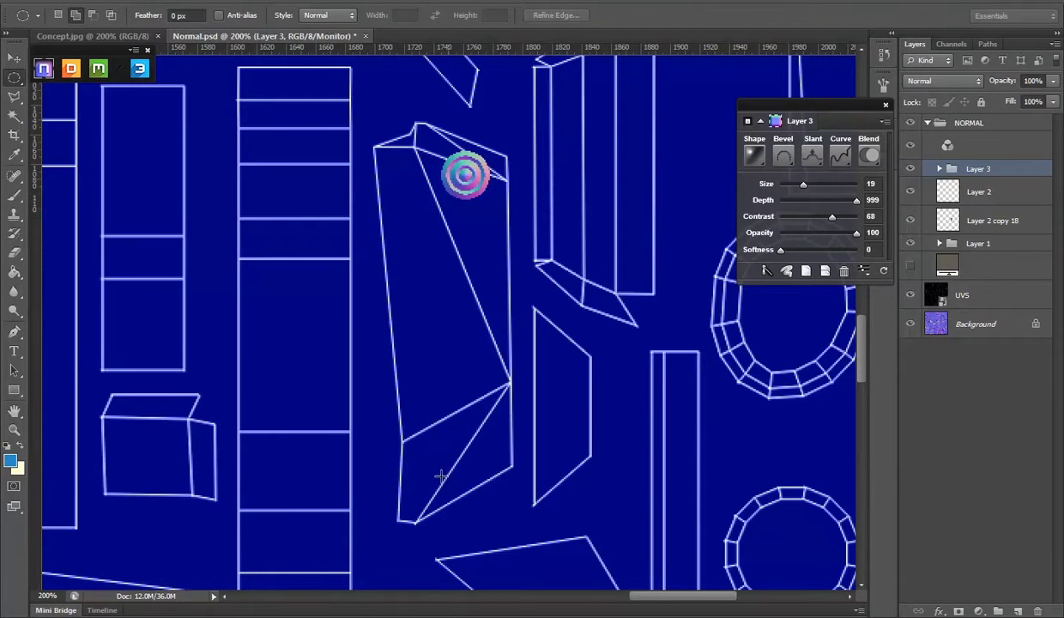
Step: Duplicate the bump below the first, shifted about 18 px left, and compare with the concept sketch
click(94, 36)
click(211, 36)
key(v)
click(910, 312)
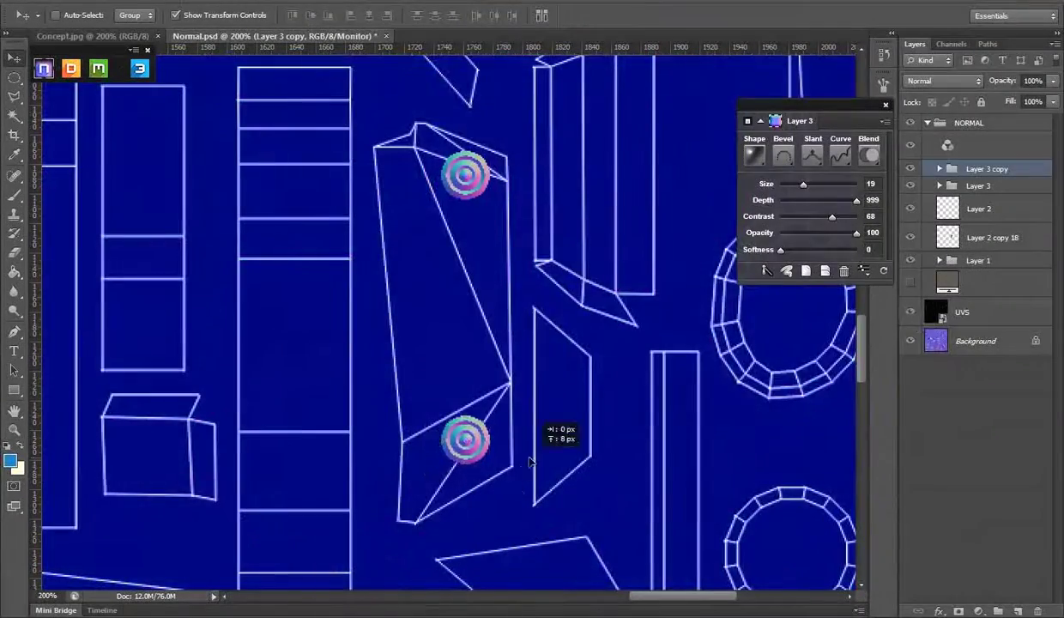
drag(465, 450, 450, 447)
click(110, 34)
click(226, 38)
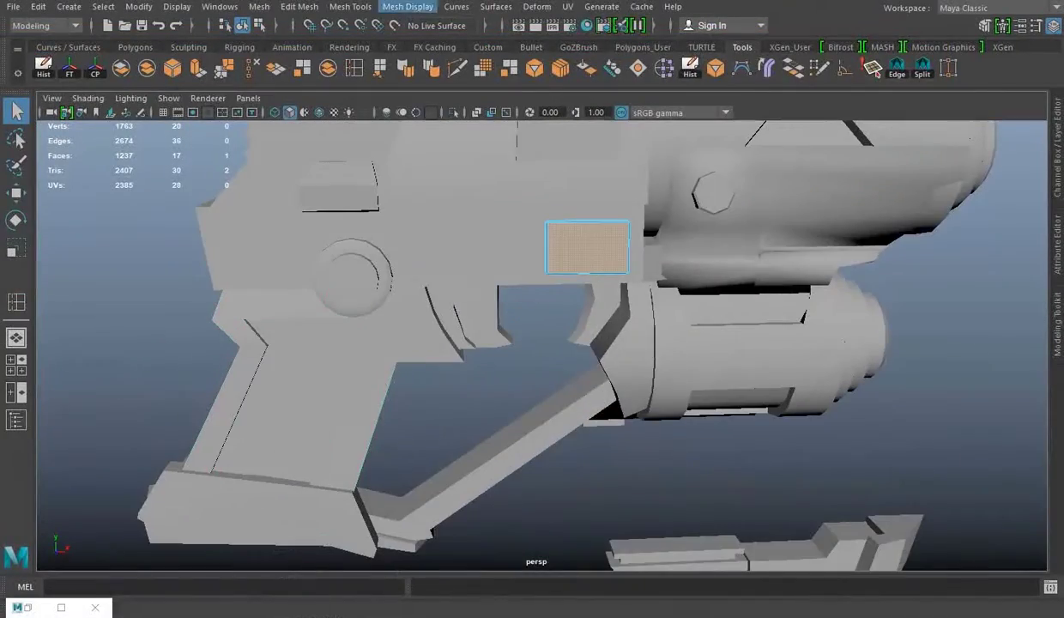
Step: Open Maya's UV Editor from the UV menu
click(567, 7)
click(598, 40)
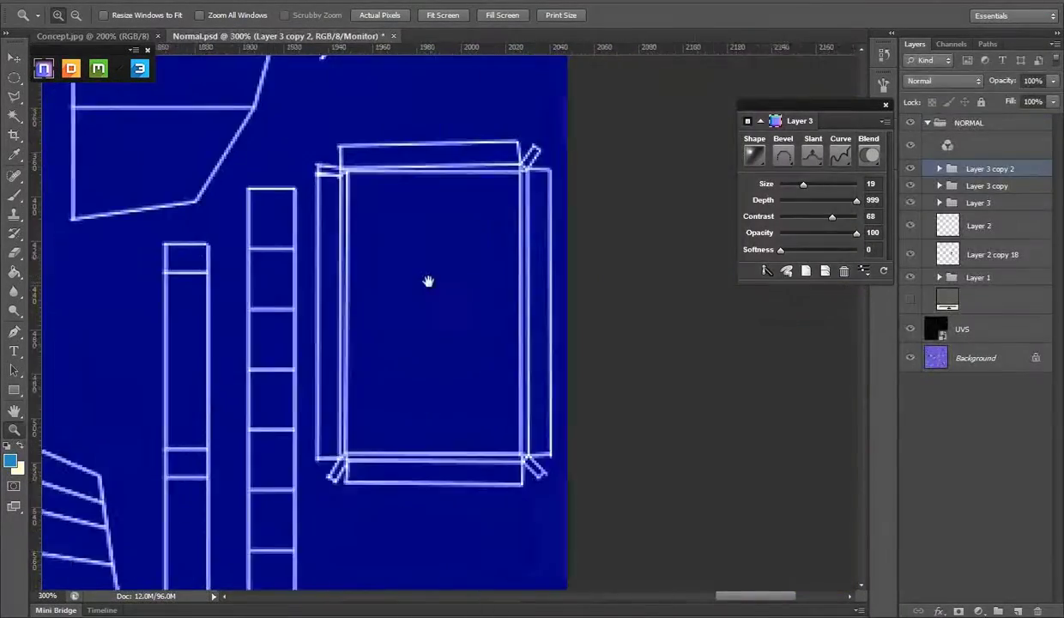
Step: Bevel a tall thin rectangular strip with an arched curve and duplicate it rightward into seven ridges
drag(14, 77, 58, 90)
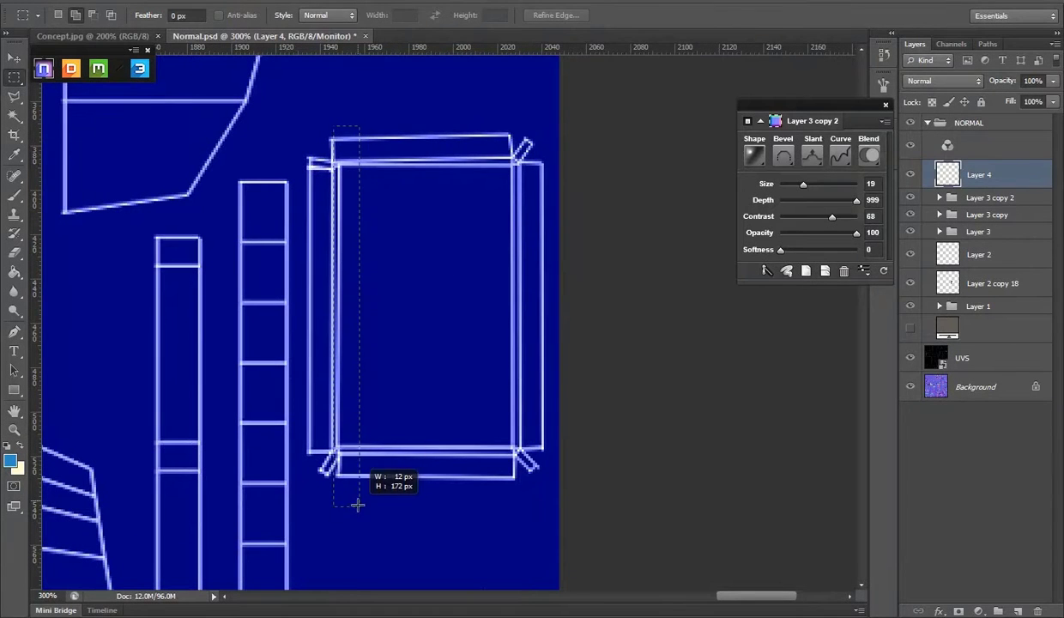
mouse_move(803, 183)
mouse_down()
mouse_move(790, 197)
mouse_move(782, 185)
mouse_up()
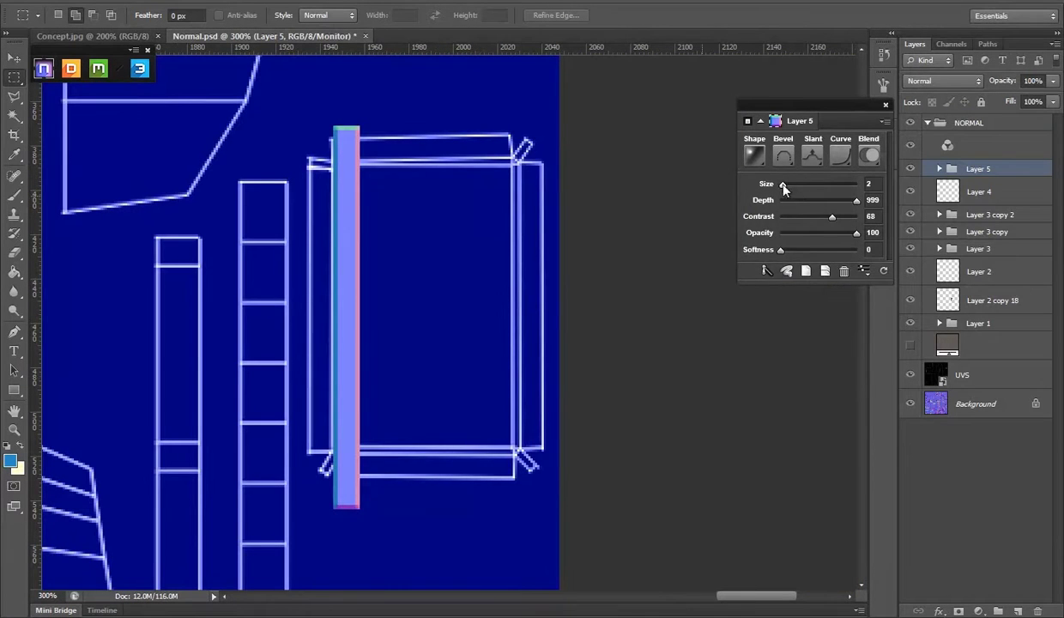
click(840, 155)
click(755, 262)
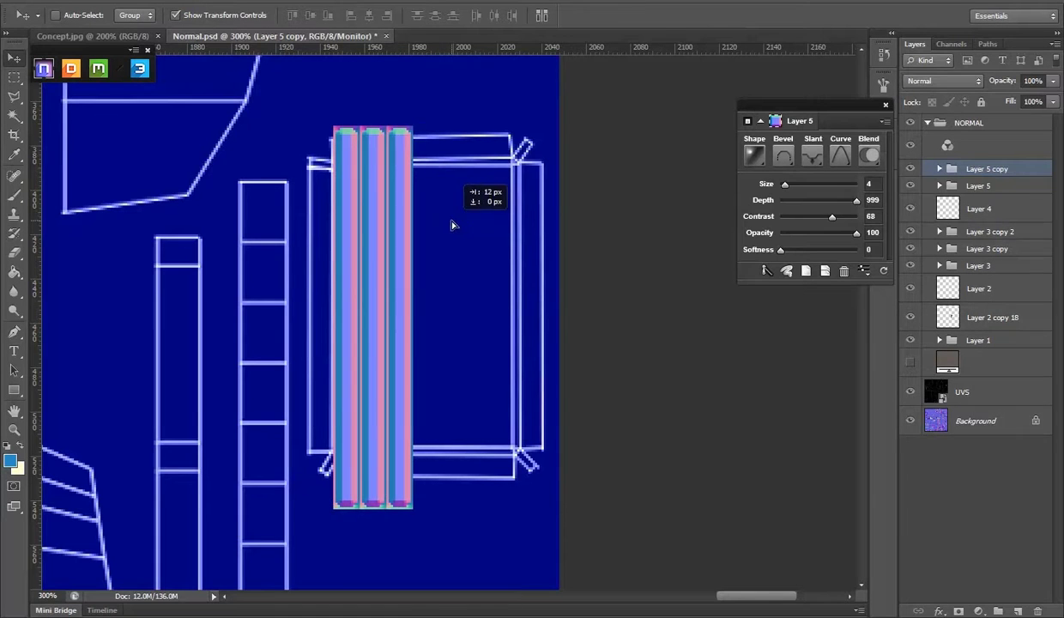
key(shift+alt+Right)
key(shift+alt+Right)
key(shift+alt+Right)
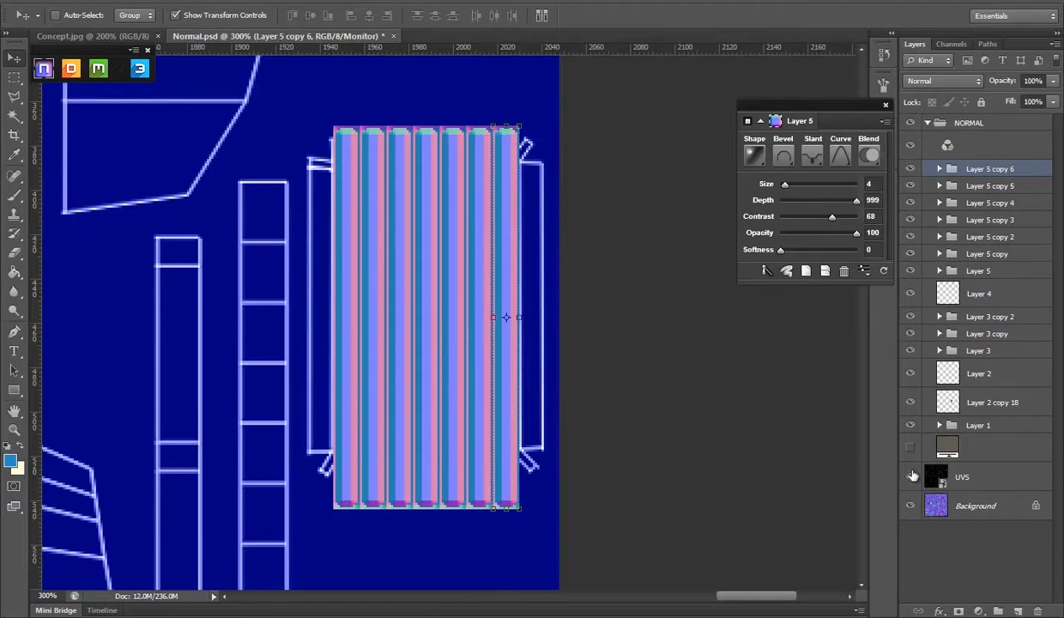
click(910, 477)
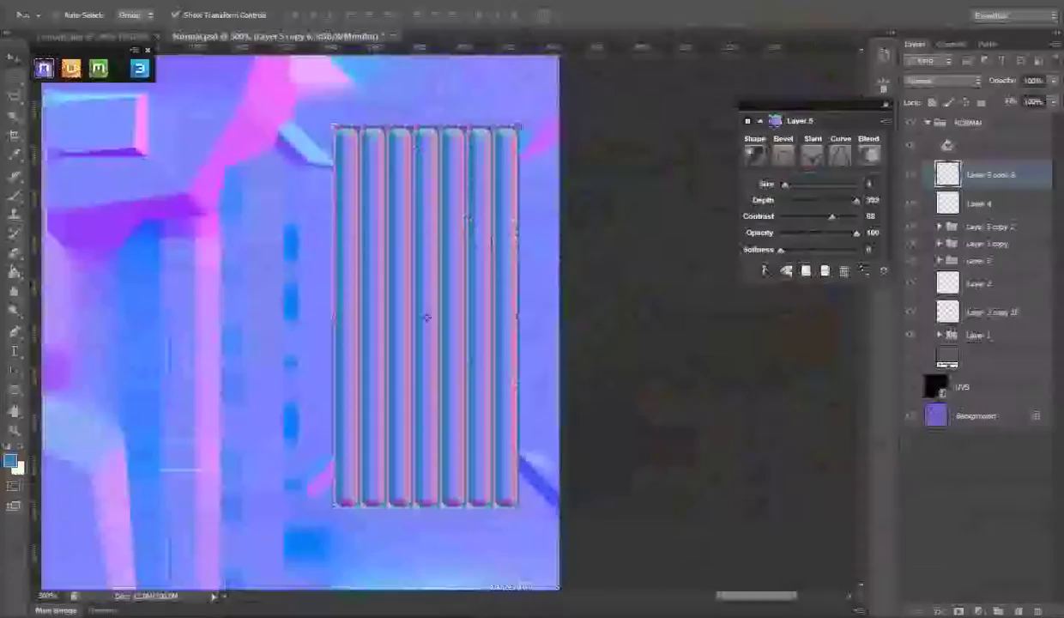
click(113, 37)
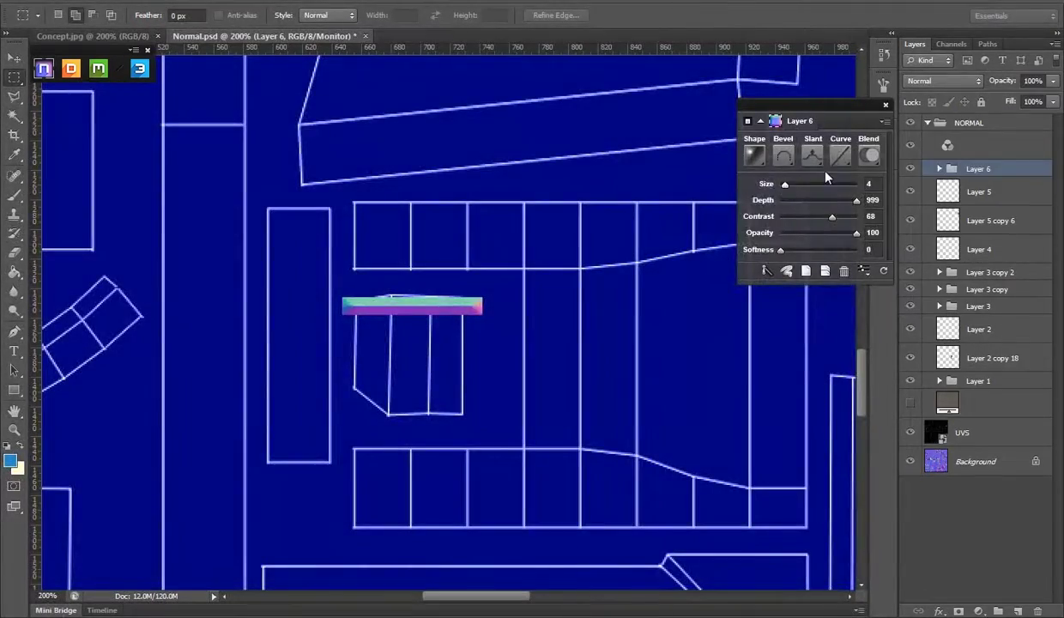
Step: Duplicate the horizontal Layer 6 strip downward and merge the copies into one layer
click(785, 186)
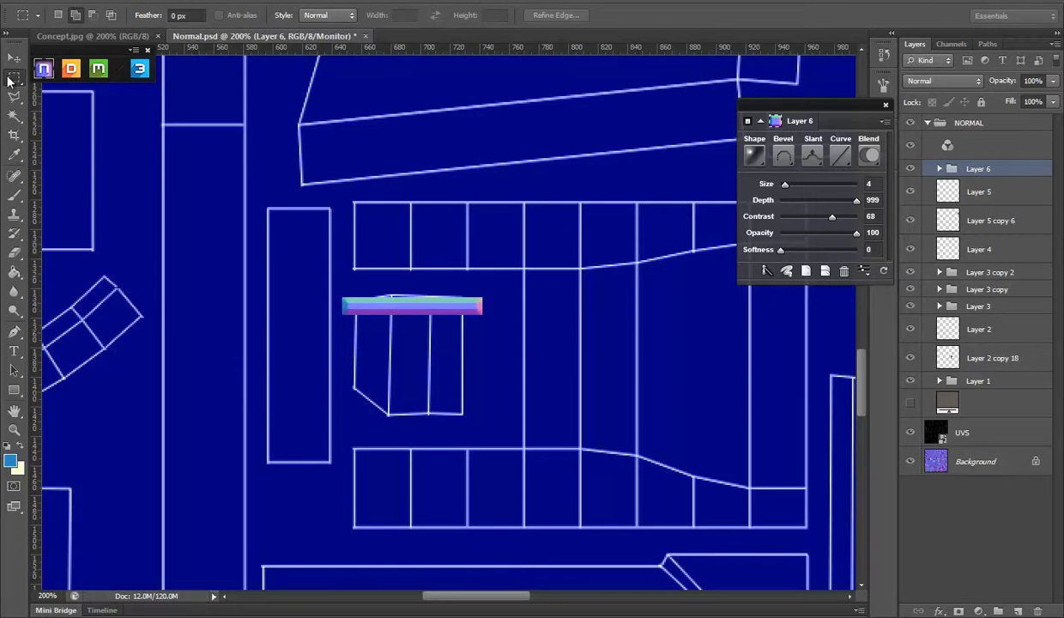
key(v)
key(alt+shift+Down)
key(alt+shift+Down)
key(alt+shift+Down)
key(alt+shift+Down)
key(alt+shift+Down)
key(alt+shift+Down)
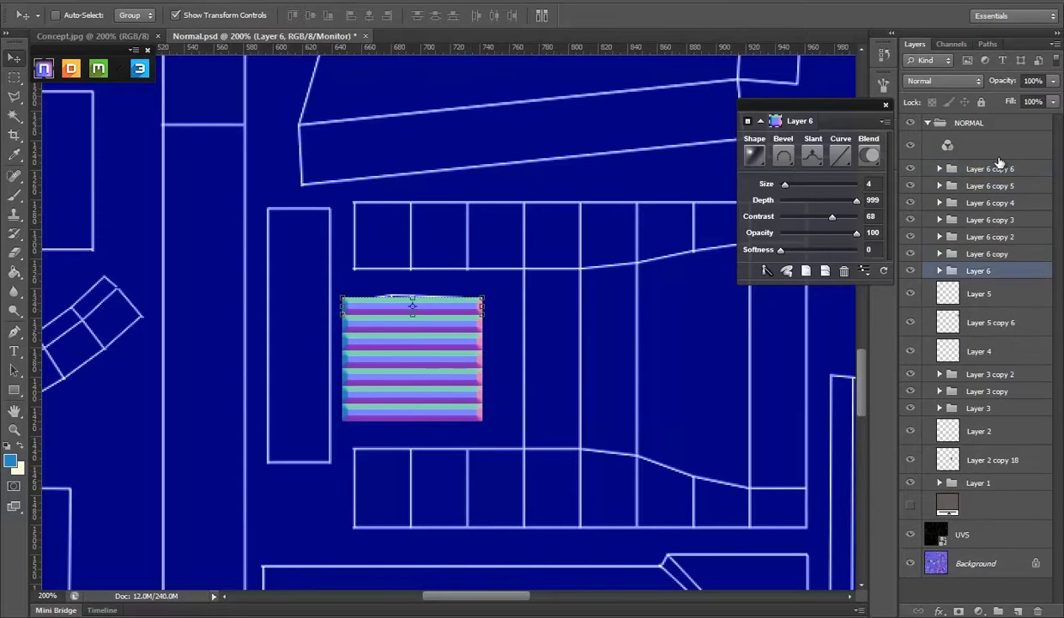
shift+click(999, 168)
right_click(996, 190)
click(950, 430)
Step: Hide the UVS overlay and compare the normal map with the concept sketch
click(909, 444)
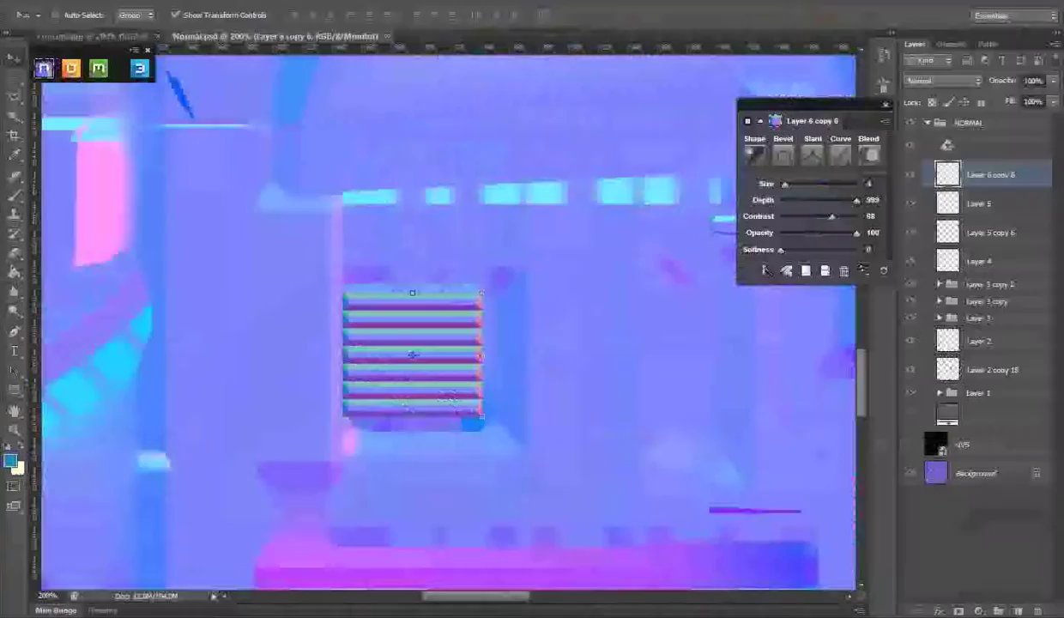
click(122, 37)
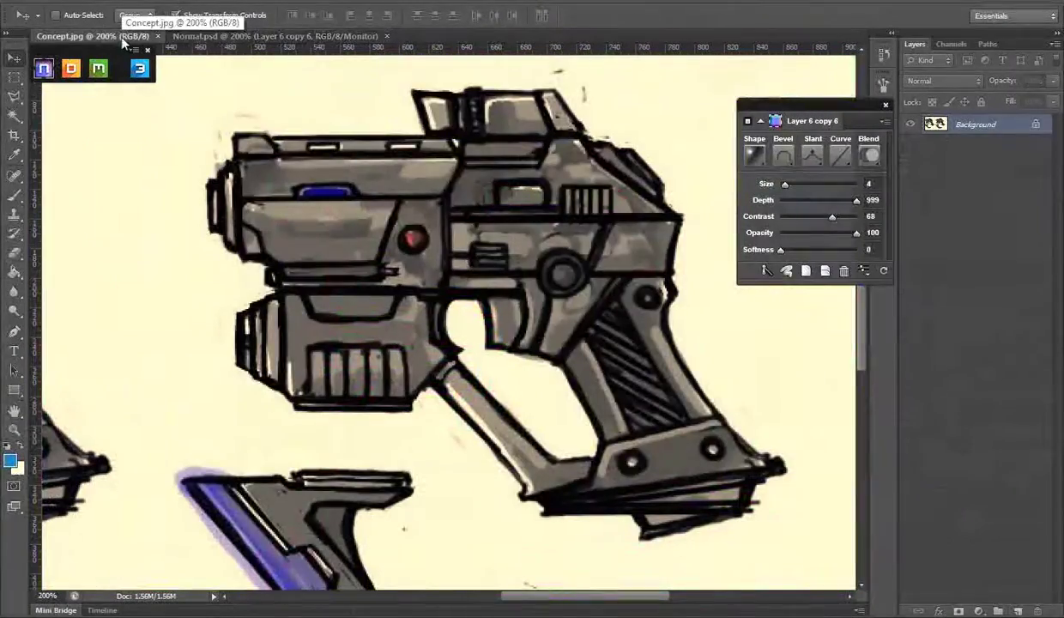
click(240, 36)
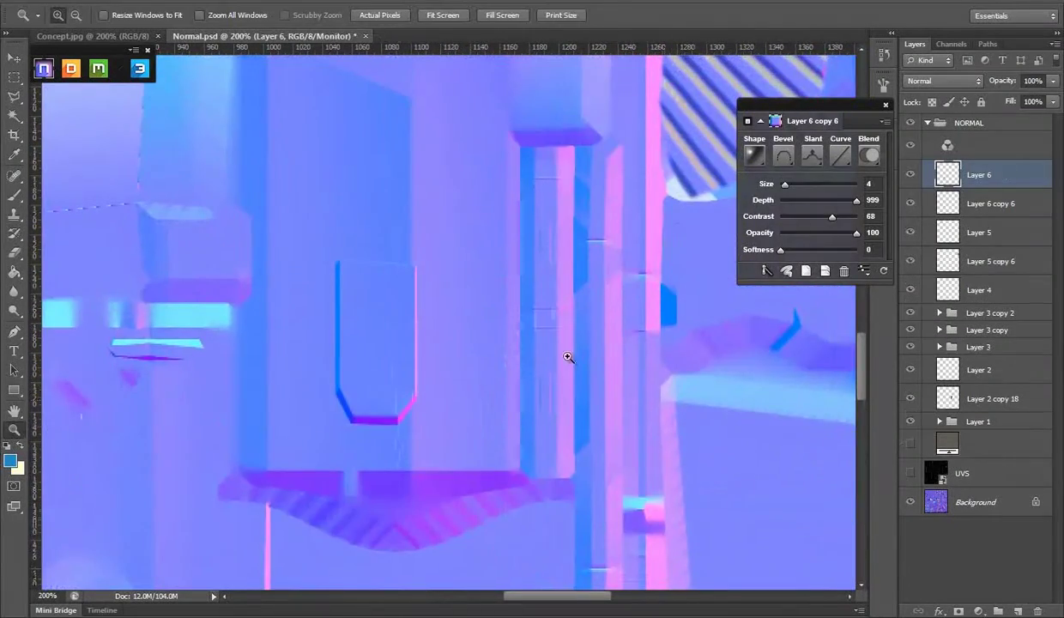
key(m)
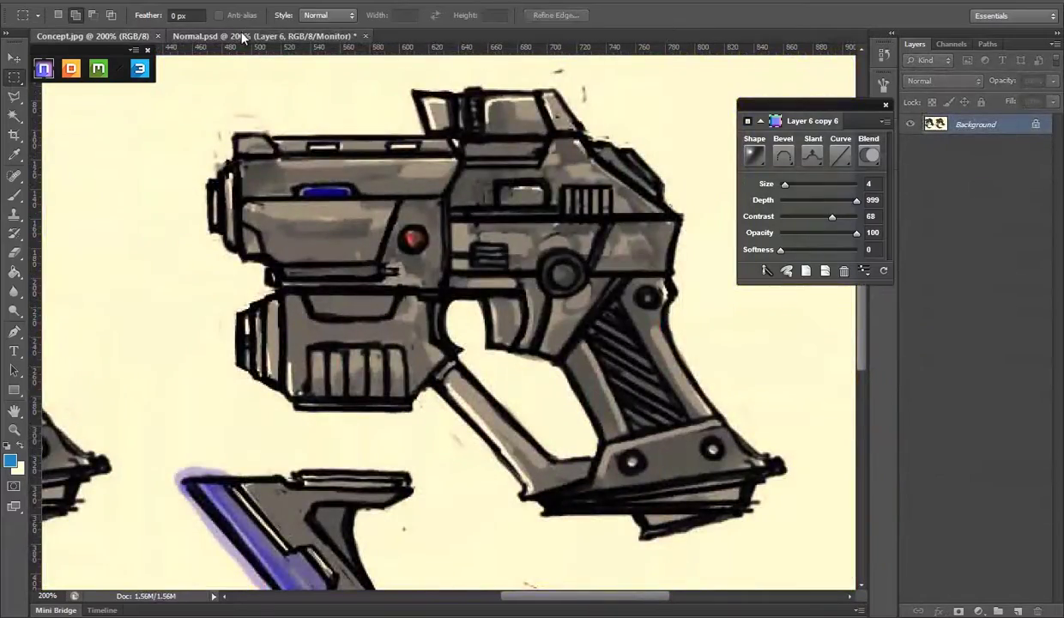
click(233, 31)
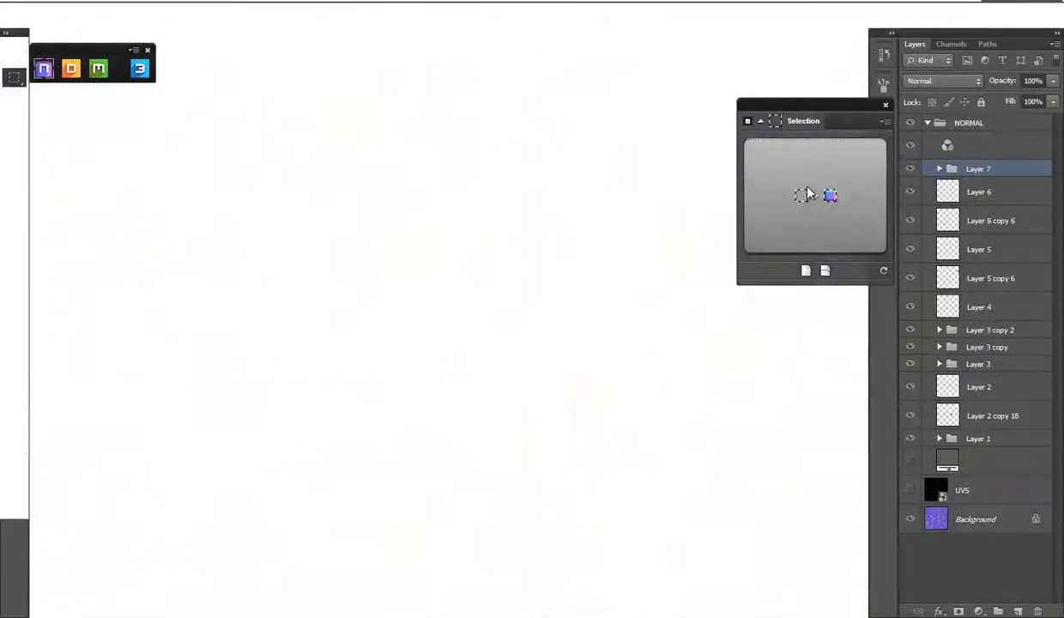
Step: Bevel the Layer 7 strip with a peaked curve and shift its copy right into place
click(788, 206)
click(839, 157)
click(802, 178)
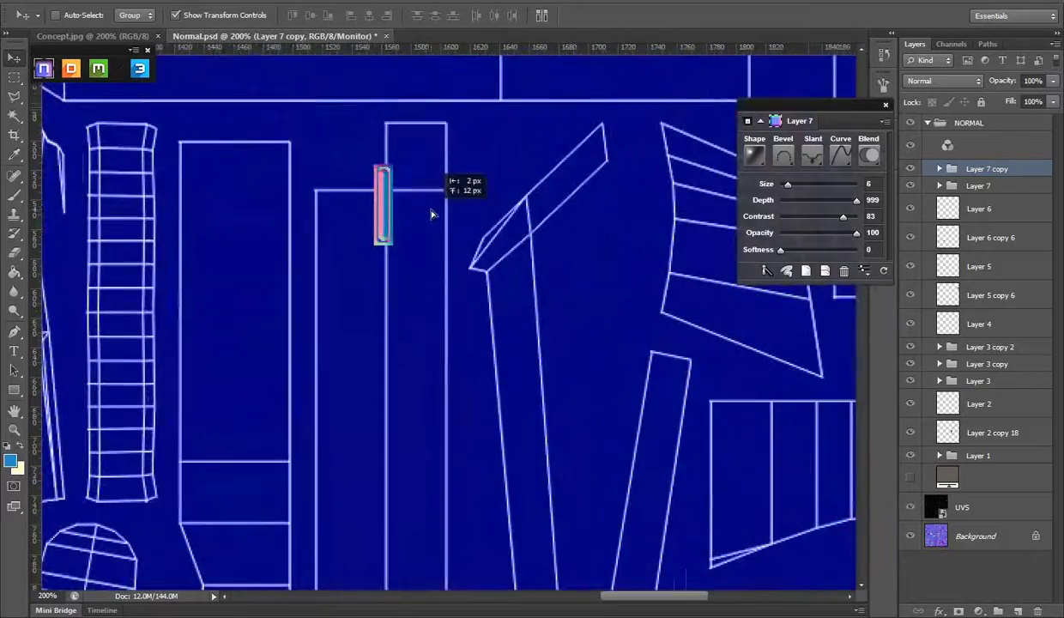
drag(422, 242, 444, 244)
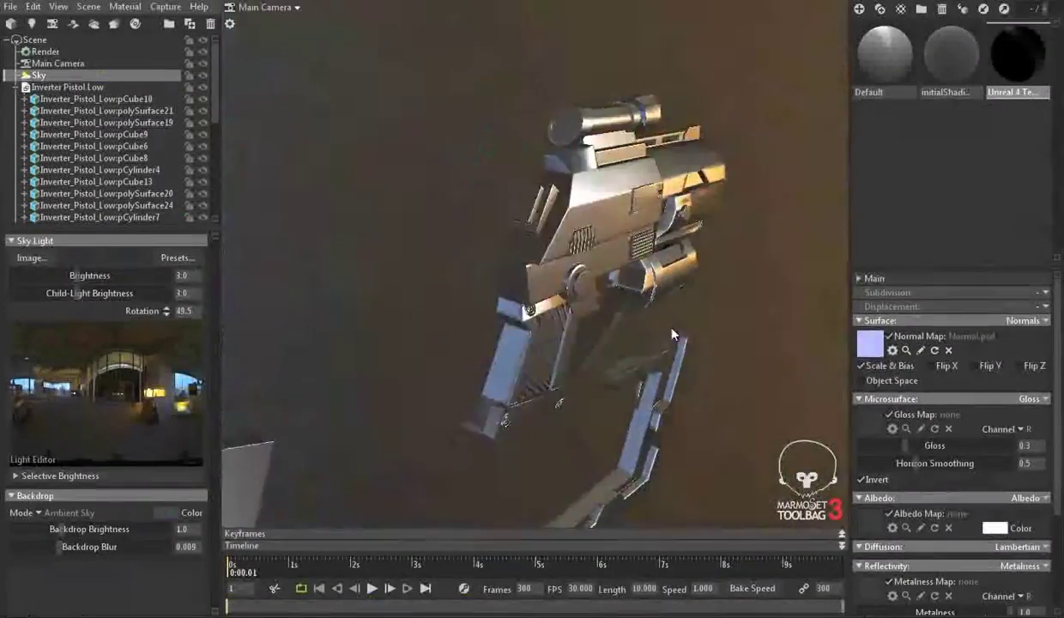
Step: Orbit around the pistol in Marmoset to inspect the updated normal map
drag(541, 306, 609, 339)
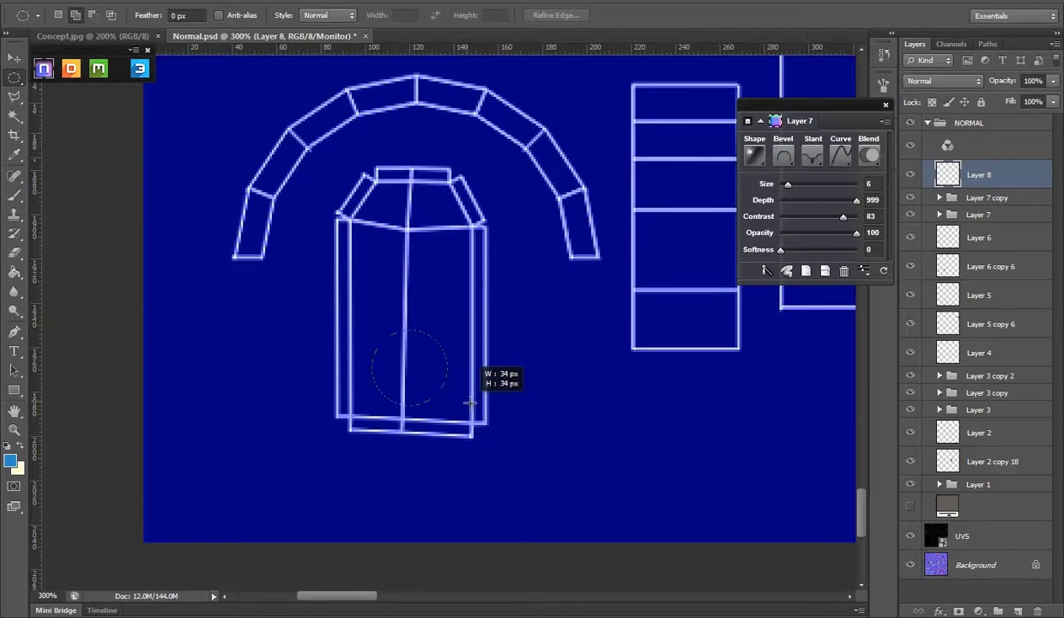
Step: Bevel the circular selection into a rounded disc with size 8
click(786, 200)
click(840, 154)
click(725, 306)
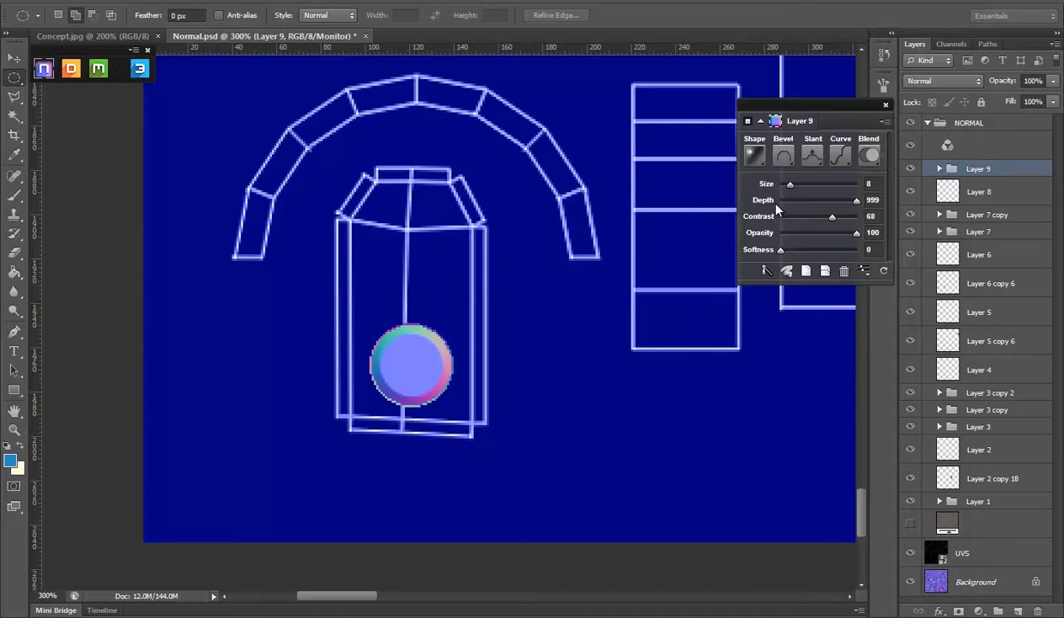
drag(793, 191, 789, 190)
Step: On a new layer, zoom into the shell and bevel a polygon-lassoed trapezoid plate
key(ctrl+shift+alt+n)
key(z)
click(447, 225)
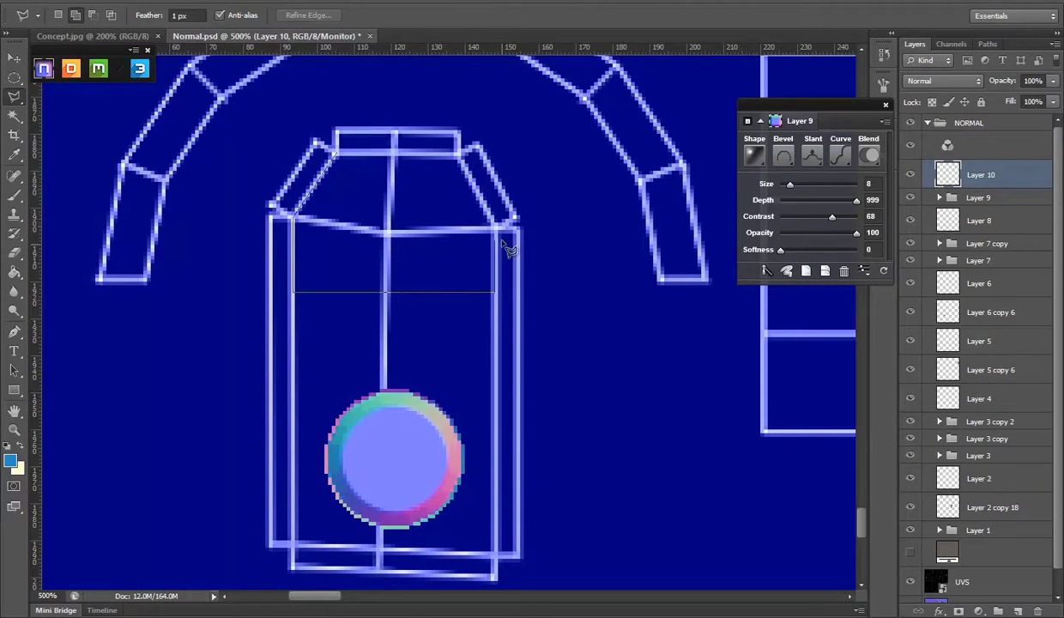
click(362, 156)
click(811, 211)
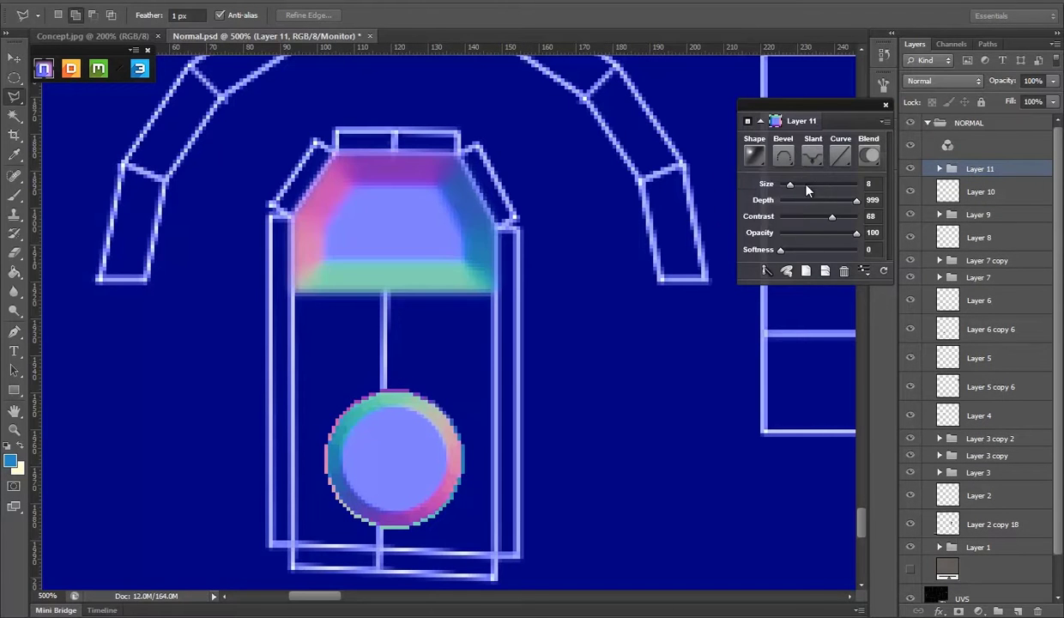
Step: On a new layer, bevel an inset outline on the plate and adjust its width, undoing the extra bevel
click(832, 159)
key(ctrl+shift+alt+n)
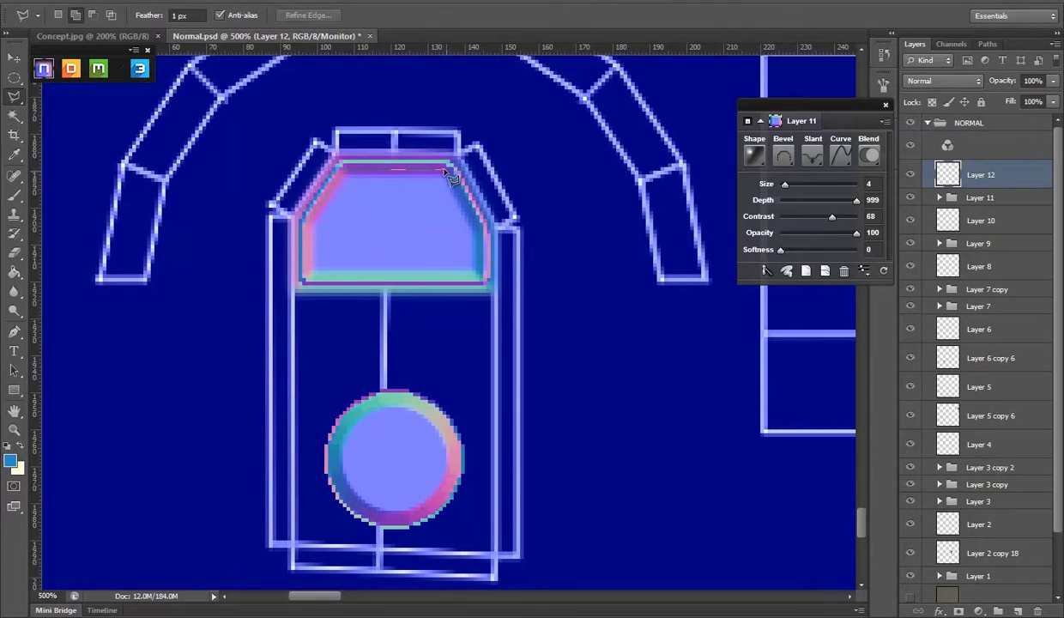
click(313, 230)
drag(785, 183, 790, 183)
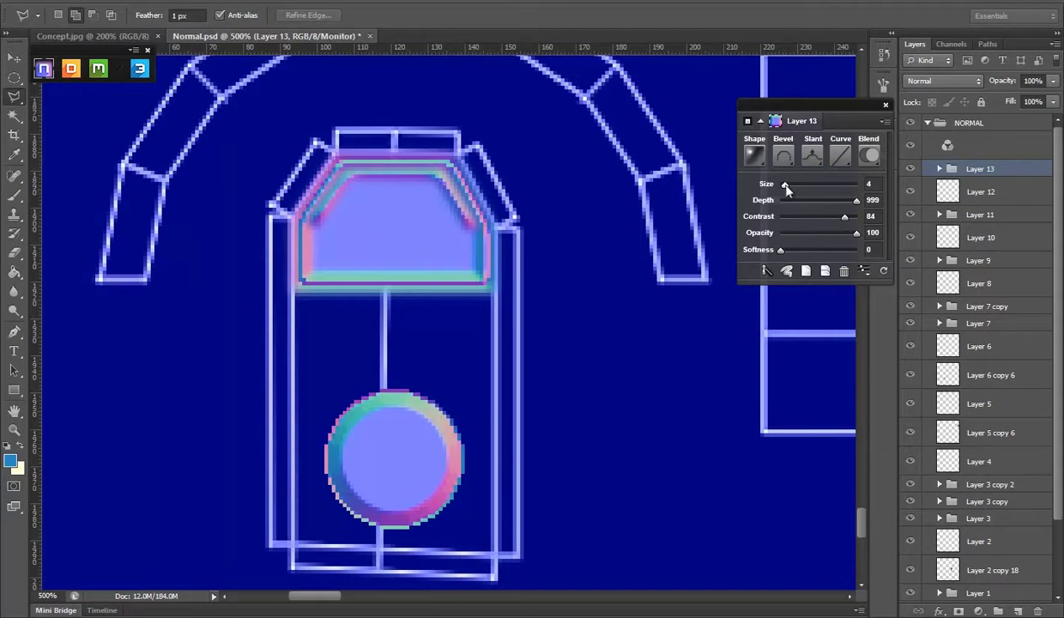
alt+scroll(286, 464, down, 3)
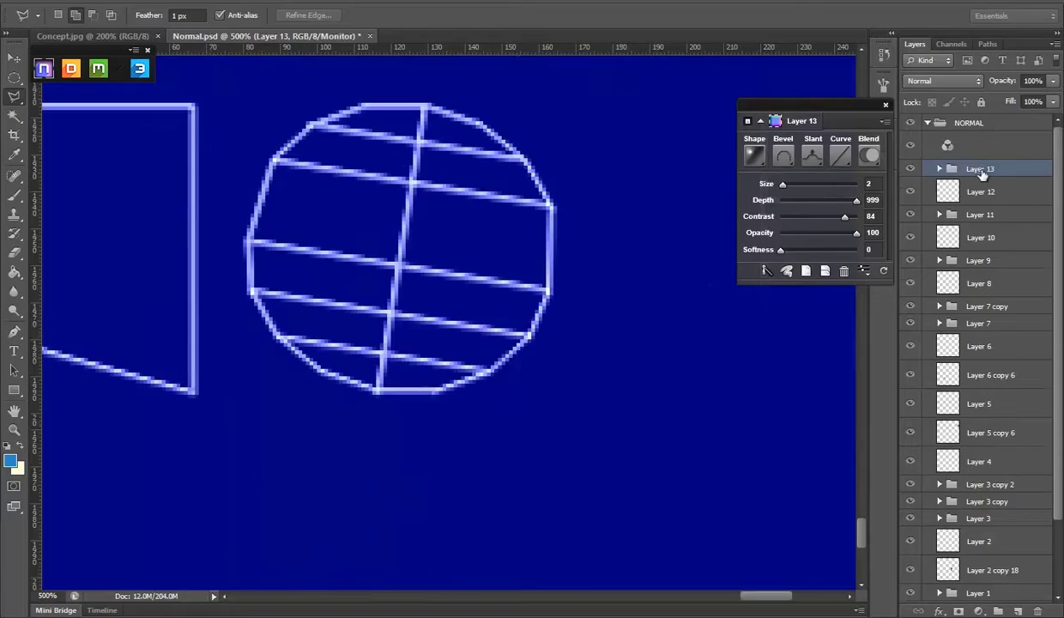
key(ctrl+z)
Step: Bevel another inset rim outline on the trapezoid plate
key(z)
alt+scroll(286, 464, down, 3)
alt+scroll(286, 465, up, 3)
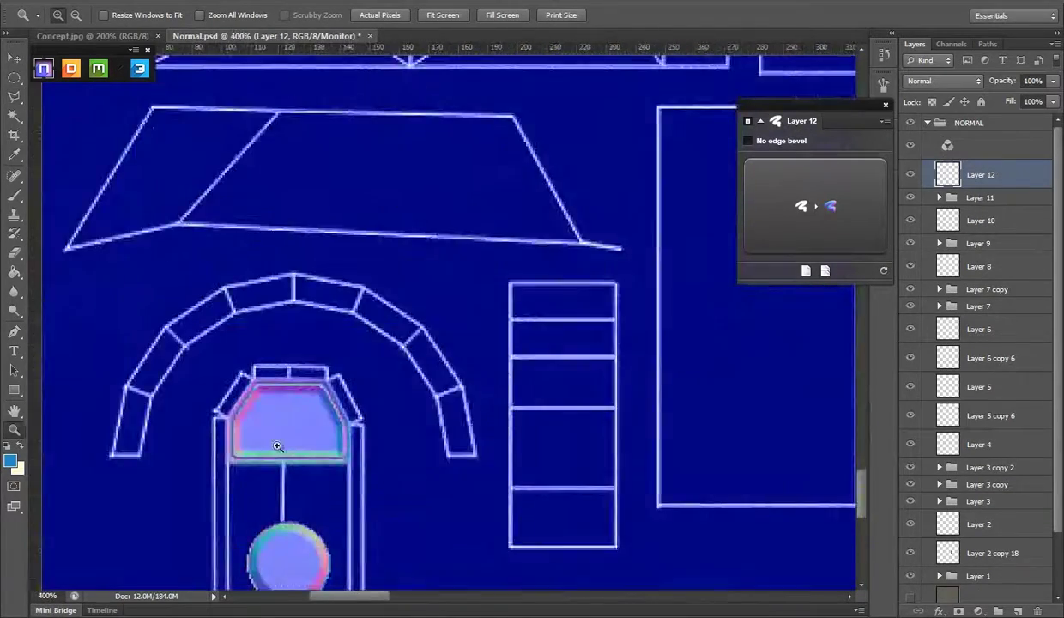
alt+scroll(279, 444, up, 3)
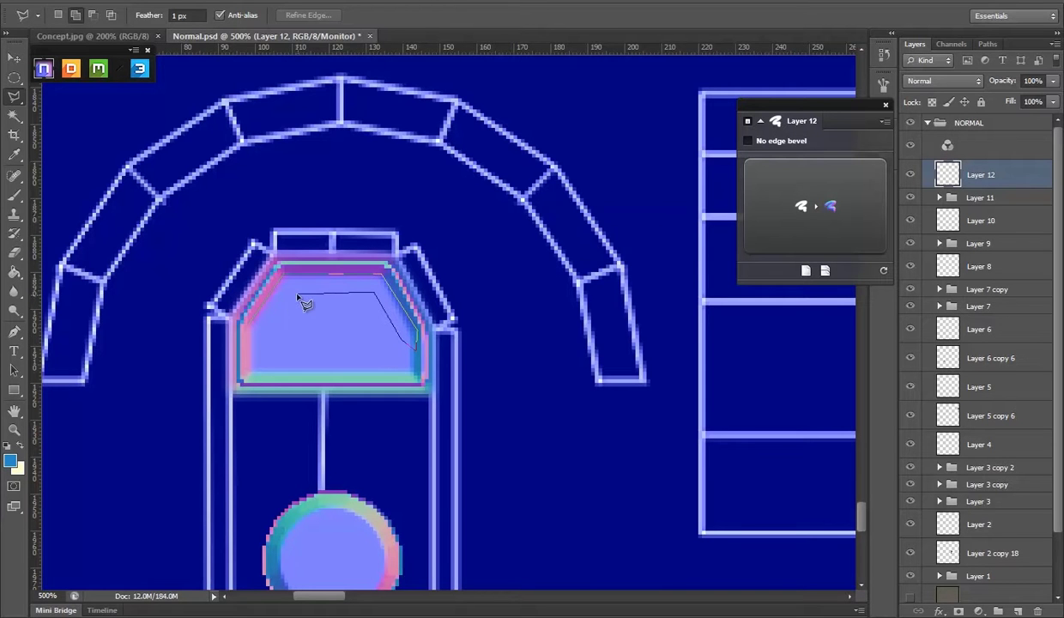
click(800, 255)
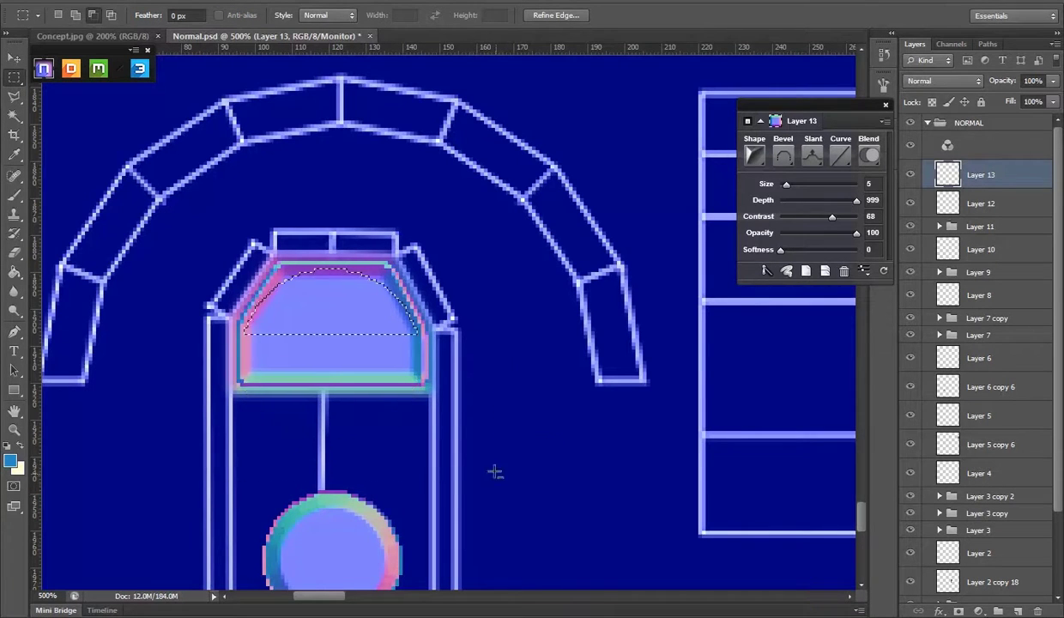
Step: Bevel an arched selection with the Notched Slope curve, then undo its duplicated copies
click(809, 164)
drag(786, 189, 783, 185)
click(840, 155)
scroll(764, 309, down, 2)
click(764, 319)
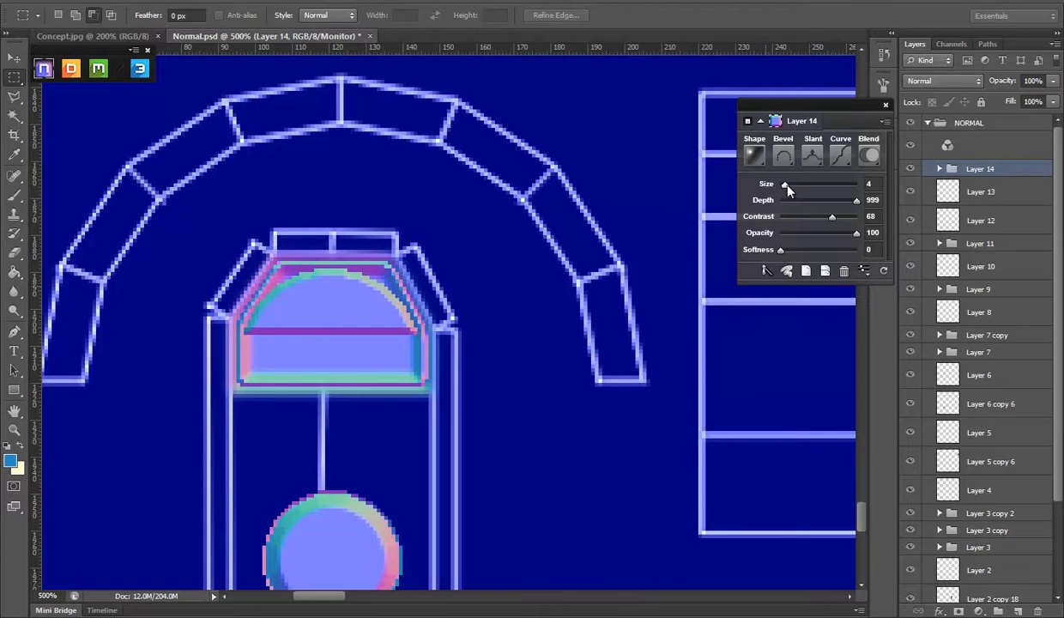
mouse_move(361, 325)
alt+mouse_down()
mouse_move(361, 316)
mouse_move(249, 359)
alt+mouse_up()
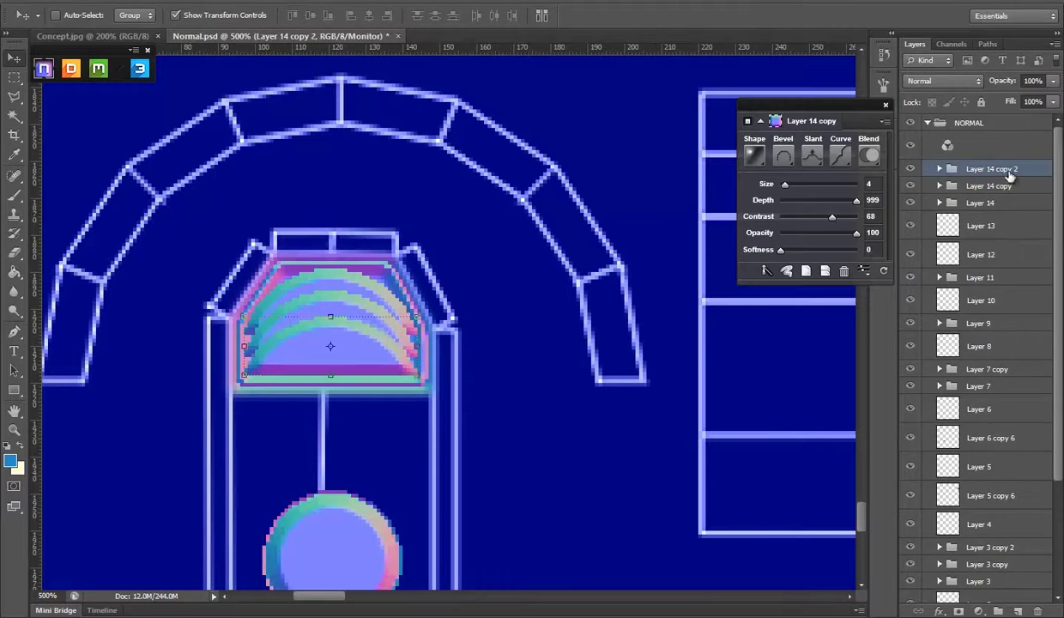
key(ctrl+alt+z)
key(ctrl+alt+z)
Step: Polygon-lasso the plate's upper half and bevel it into Layer 15 at size 8
click(14, 77)
click(13, 96)
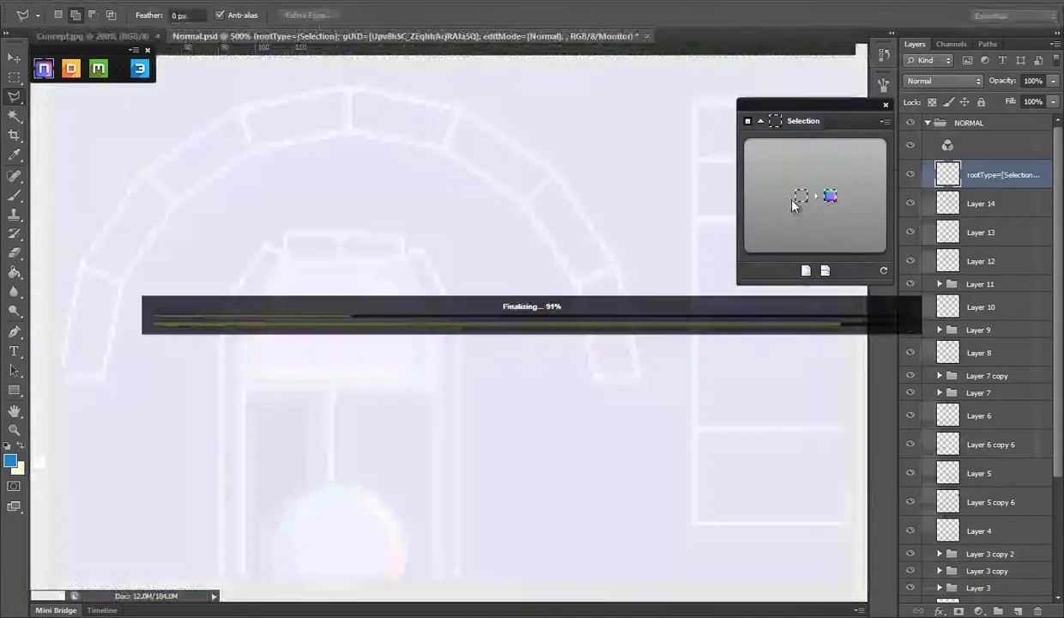
click(840, 156)
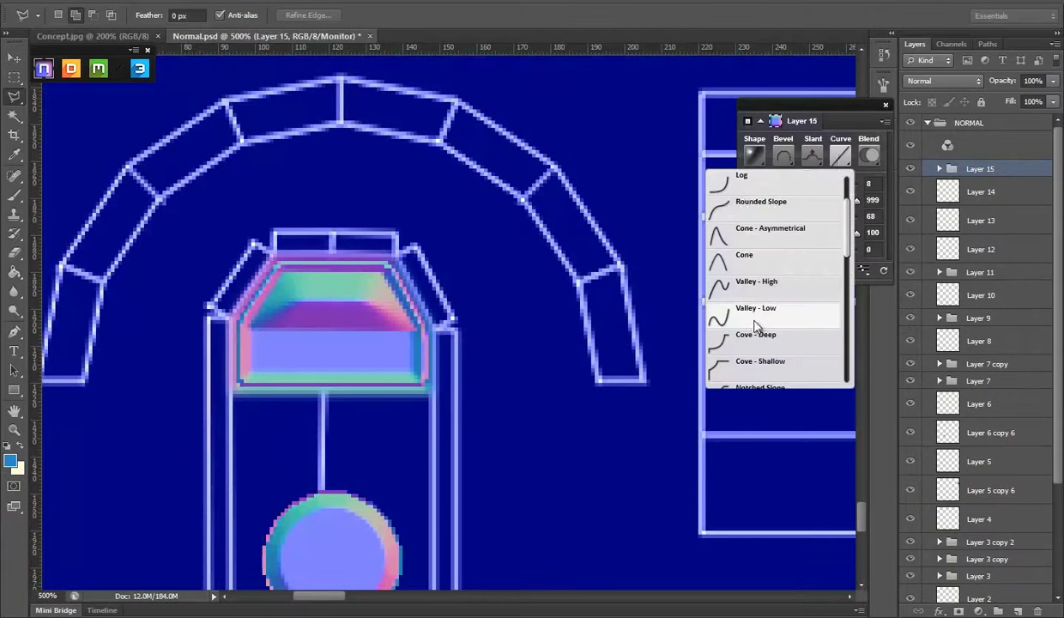
Step: Try several bevel curve profiles (Valley - Low, Peaks, stepped), then settle on a smooth curve
click(756, 324)
click(840, 156)
scroll(764, 247, down, 1)
click(805, 218)
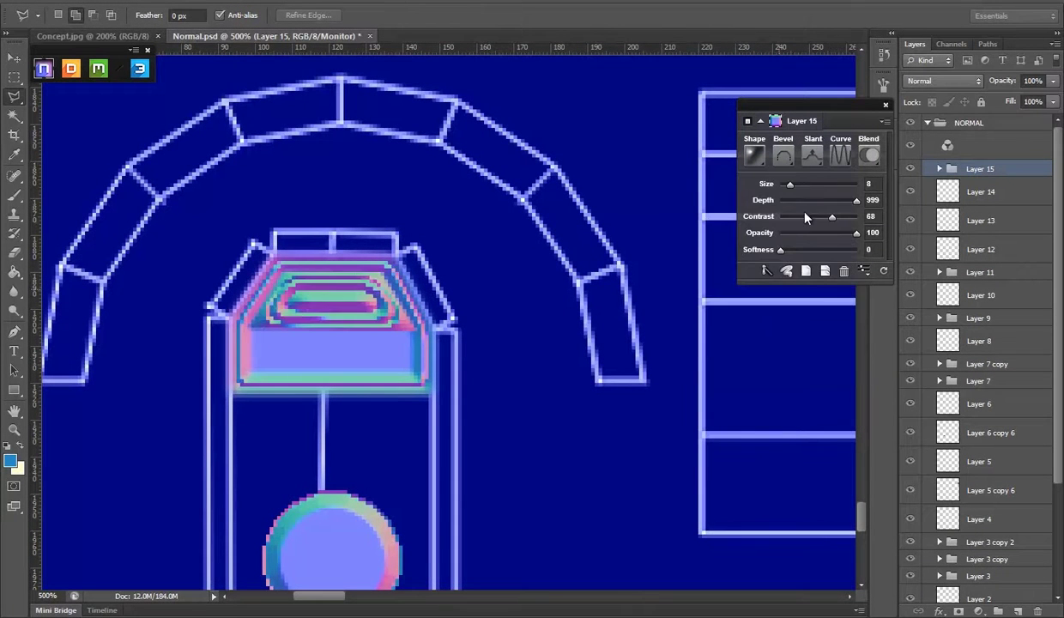
click(840, 156)
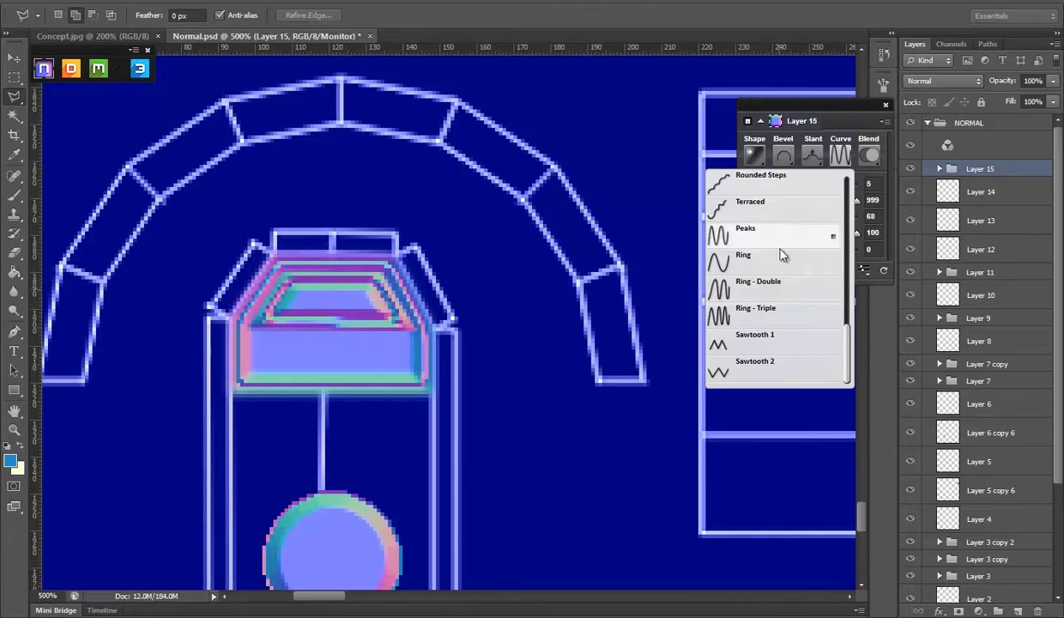
click(768, 247)
click(784, 214)
click(840, 156)
click(794, 240)
click(840, 156)
click(771, 205)
click(840, 156)
click(773, 267)
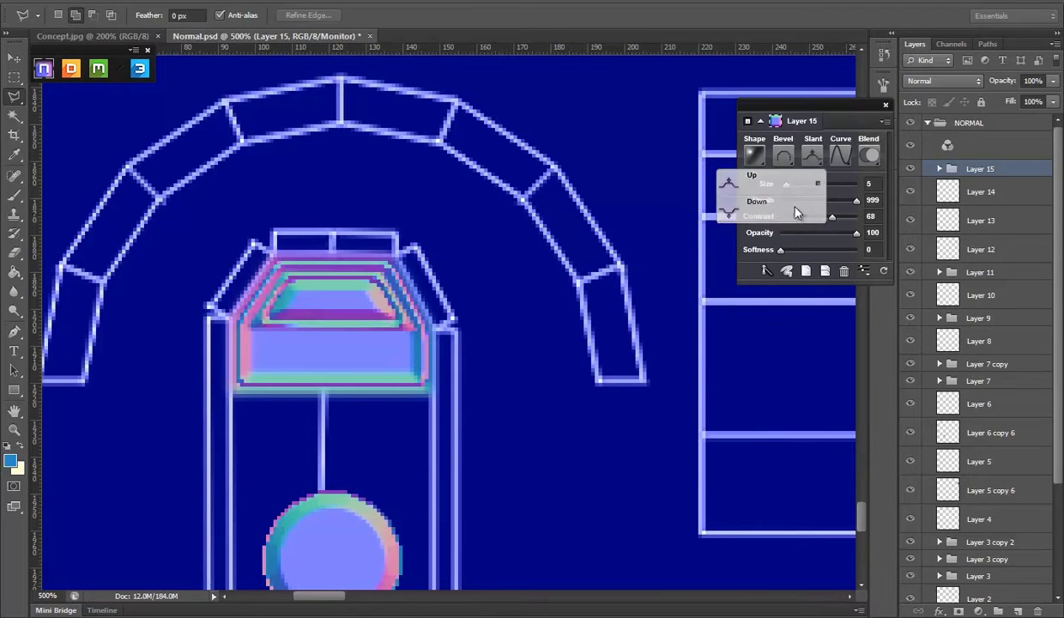
Step: On a new layer, bevel a small square on the plate's lower left at size 8 with a smooth curve
key(v)
key(ctrl+shift+alt+n)
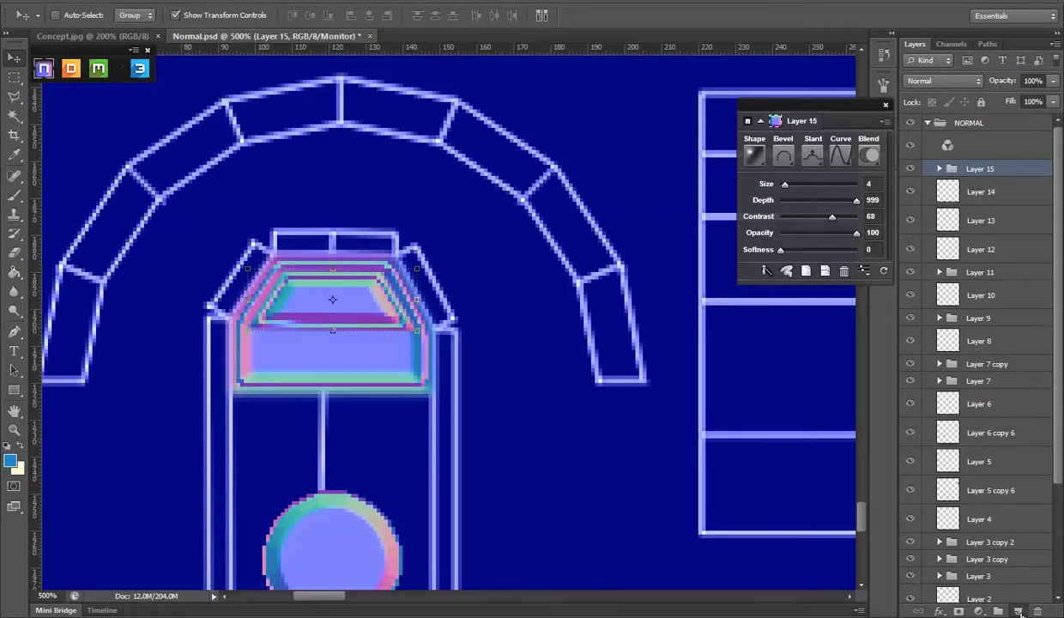
key(m)
drag(255, 335, 287, 372)
drag(785, 183, 791, 183)
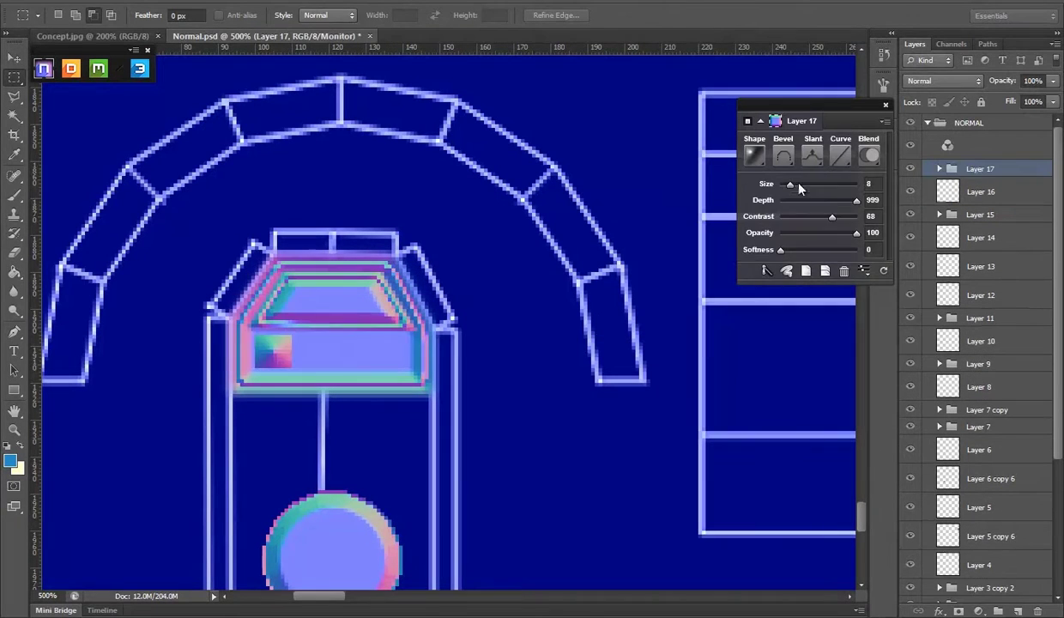
click(846, 159)
click(773, 267)
Step: On another new layer, bevel a long slot beside the square with the Ring - Double curve at size 4
key(ctrl+shift+alt+n)
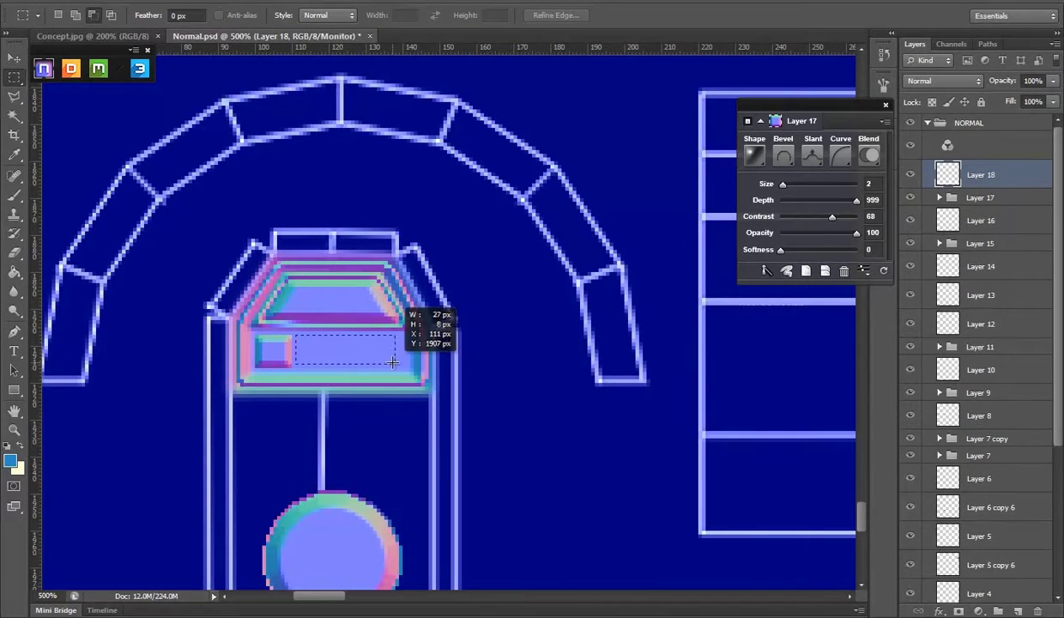
drag(782, 184, 782, 186)
click(840, 155)
click(802, 307)
click(840, 155)
click(763, 254)
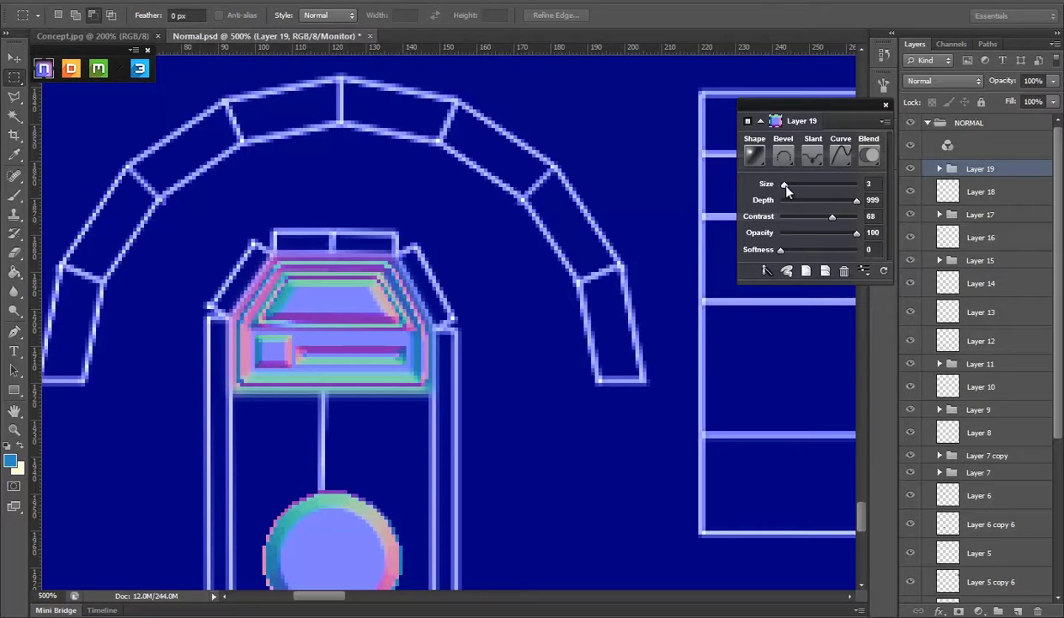
click(840, 155)
click(756, 257)
click(840, 156)
click(746, 335)
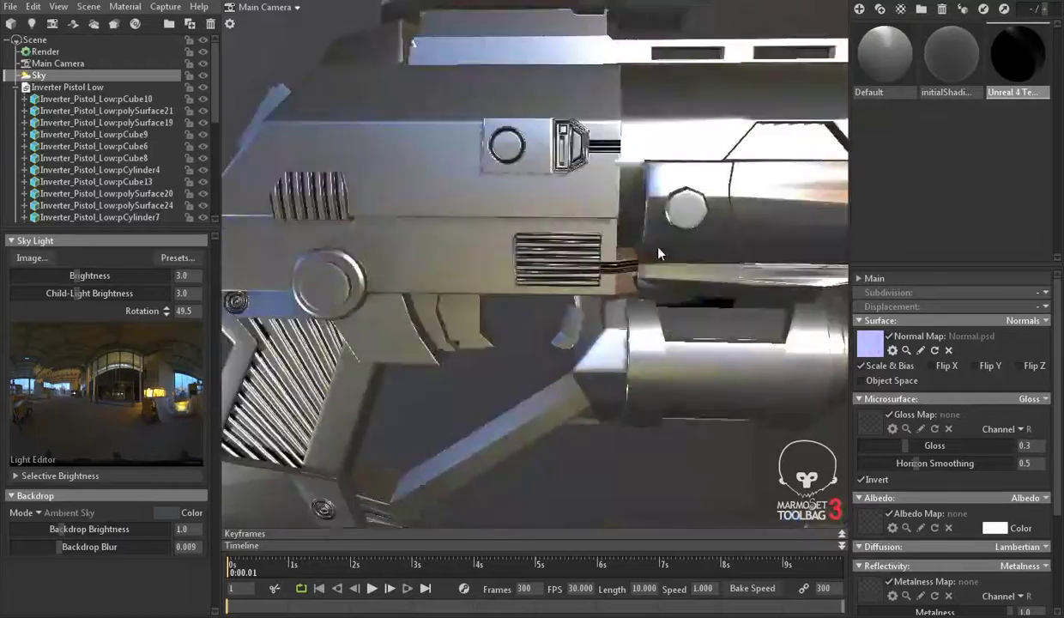
mouse_move(637, 239)
mouse_down()
mouse_move(524, 328)
mouse_move(458, 285)
mouse_move(420, 279)
mouse_up()
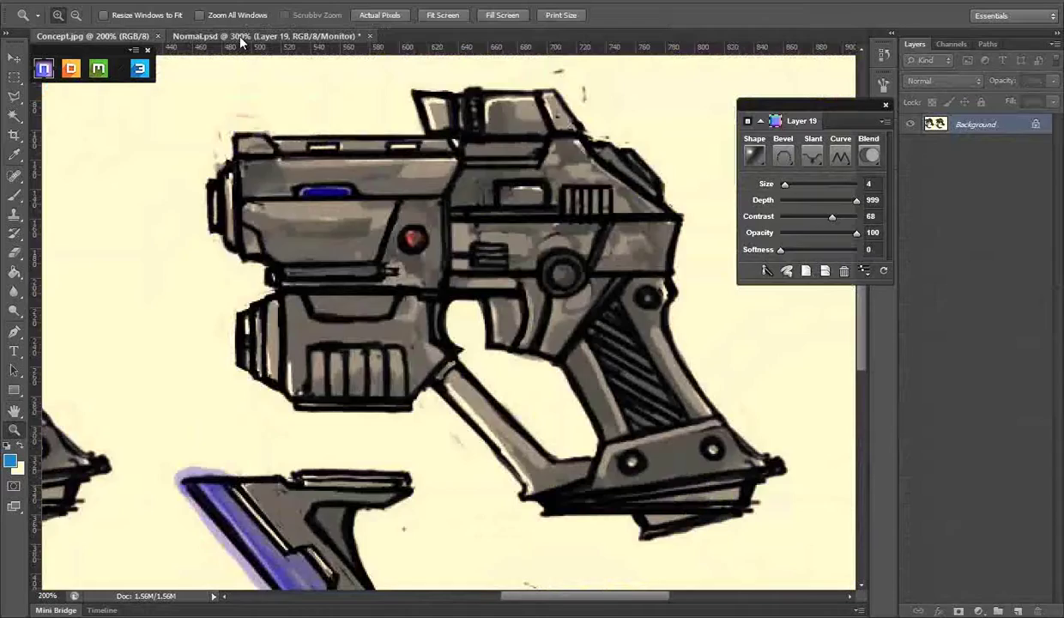
Step: In Normal.psd, select a vertical strip and bevel it with a Valley curve at size 8
click(241, 37)
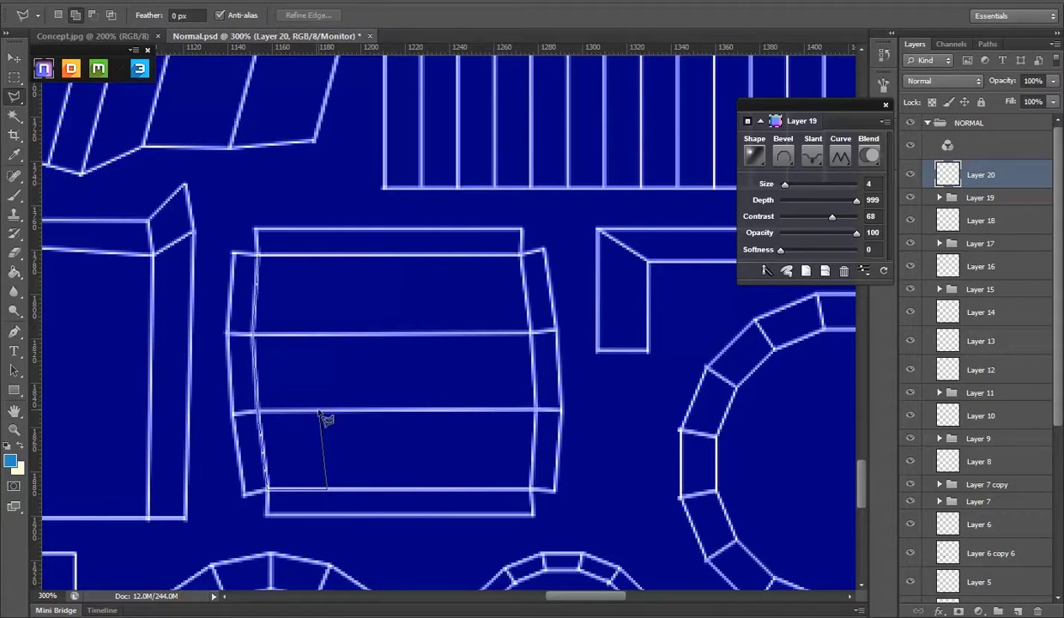
click(269, 262)
click(841, 155)
click(800, 232)
click(791, 299)
drag(786, 184, 793, 190)
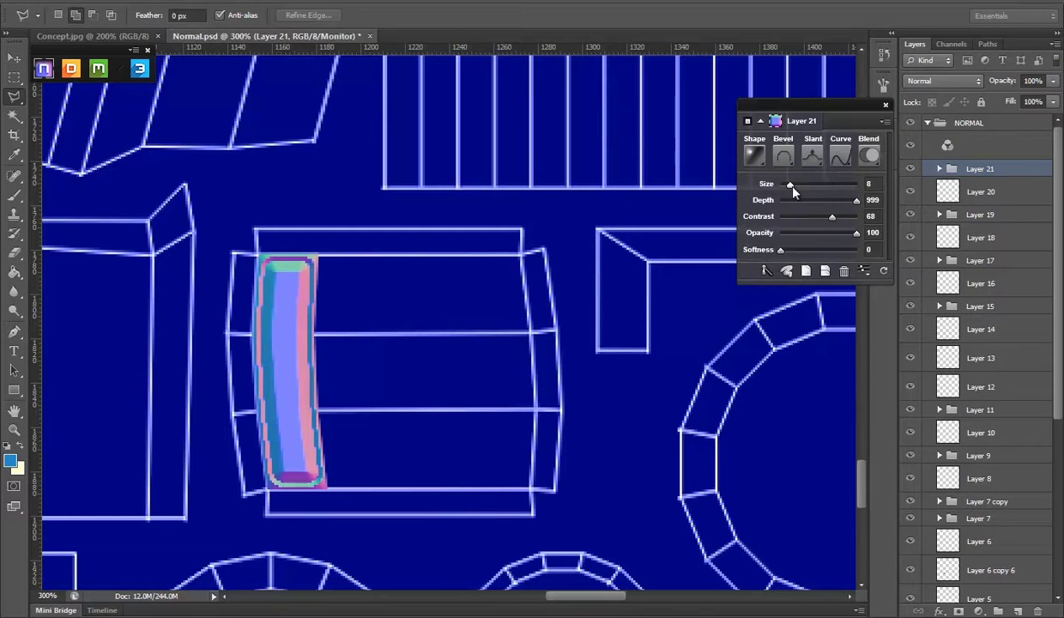
Step: Copy the rib to the right, narrow the last copy to fit, and merge the rib layers
alt+drag(302, 297, 515, 305)
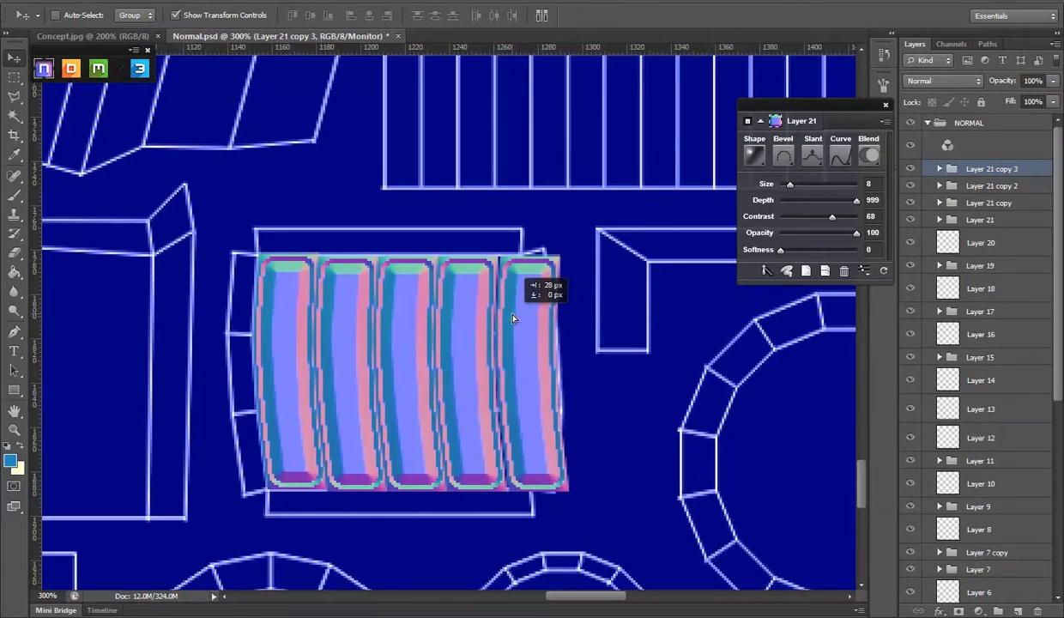
key(ctrl+t)
drag(564, 371, 527, 371)
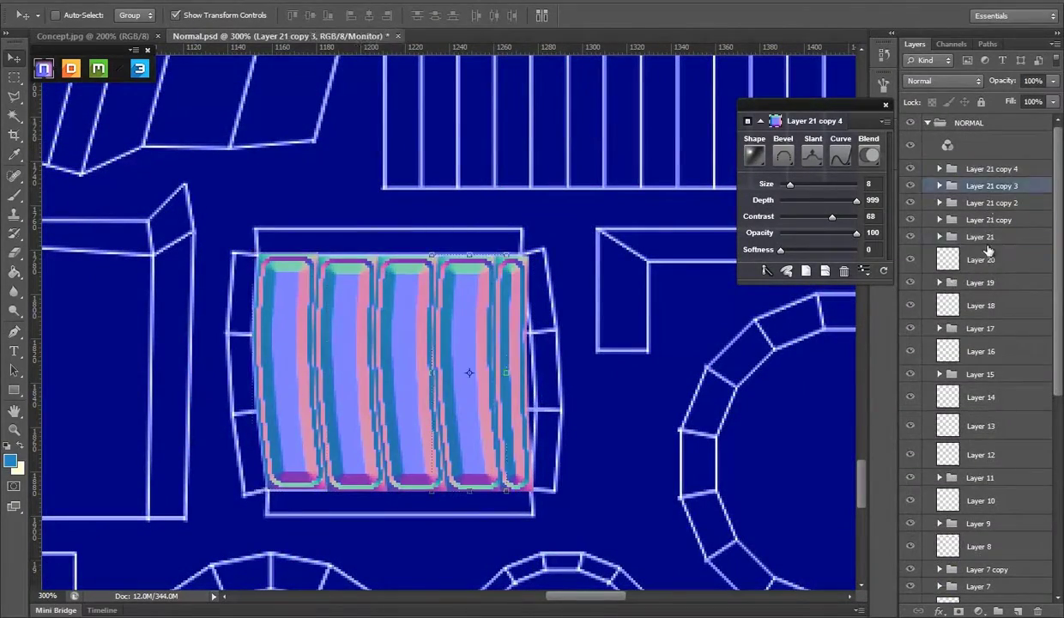
shift+click(985, 238)
right_click(986, 239)
click(931, 402)
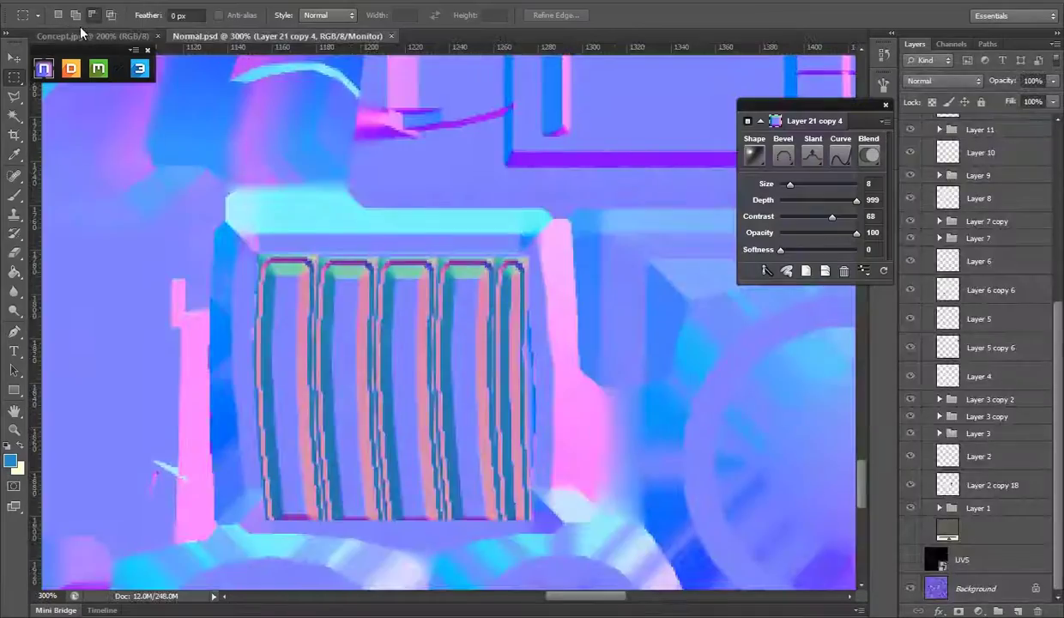
Step: Switch to the Concept.jpg pistol sketch in Photoshop
click(75, 34)
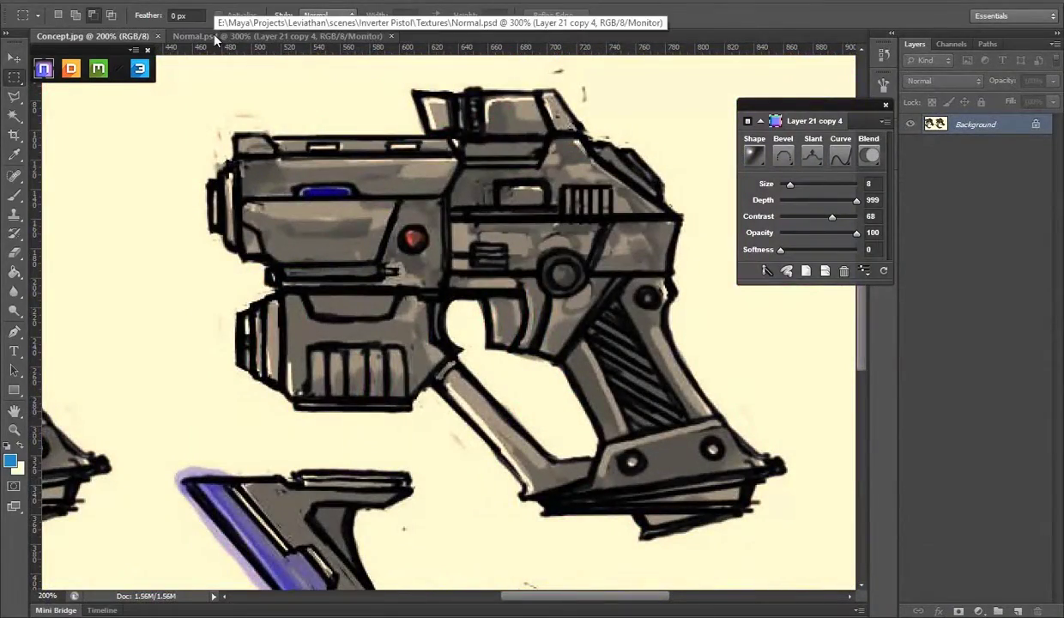
Step: Return to the Normal.psd document, then switch over to the Maya scene
click(206, 36)
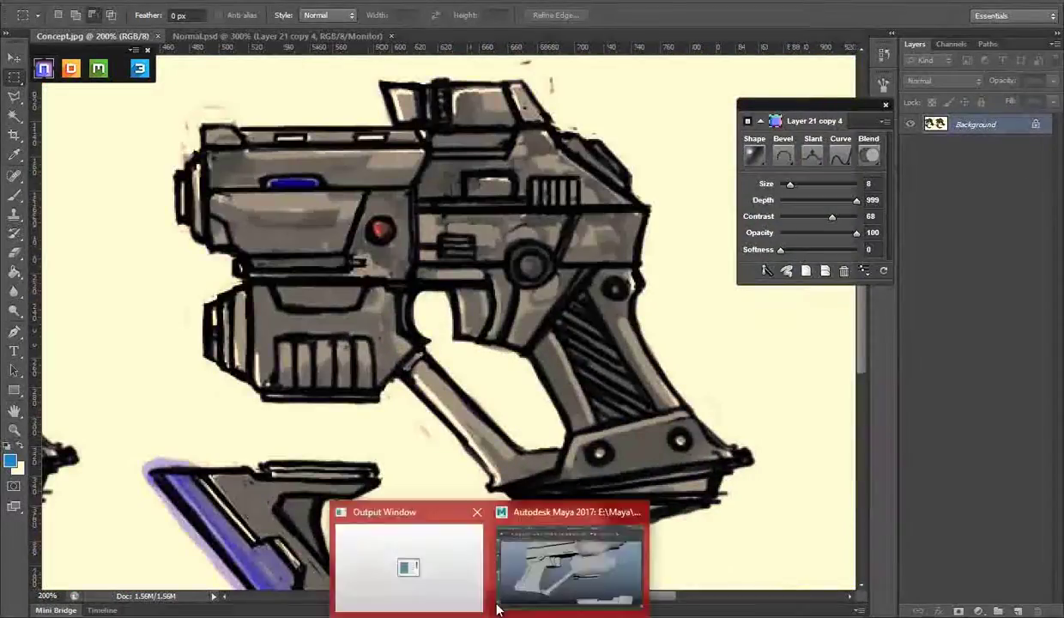
click(567, 558)
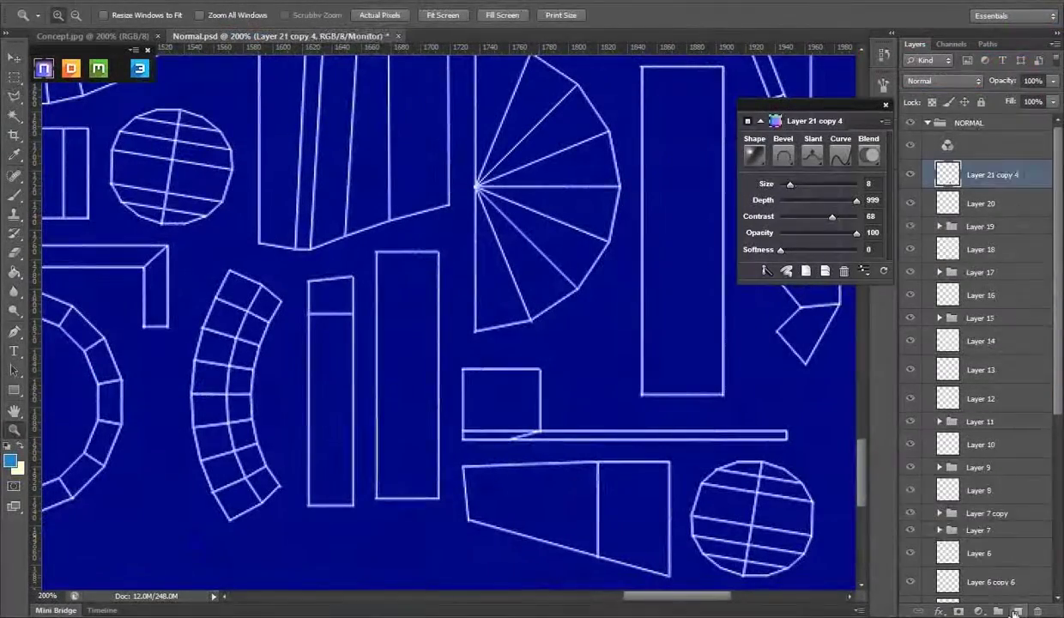
Step: Select a thin strip down the tall island and bevel it at size 6
drag(375, 251, 392, 301)
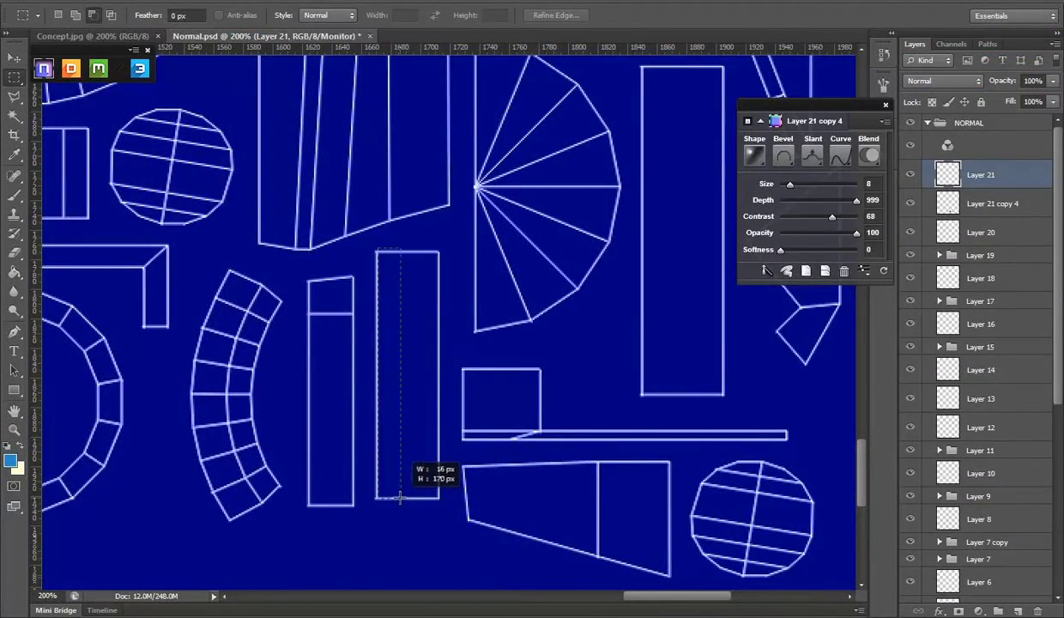
drag(399, 498, 400, 499)
click(807, 159)
click(839, 156)
click(721, 359)
click(838, 155)
click(720, 273)
click(788, 184)
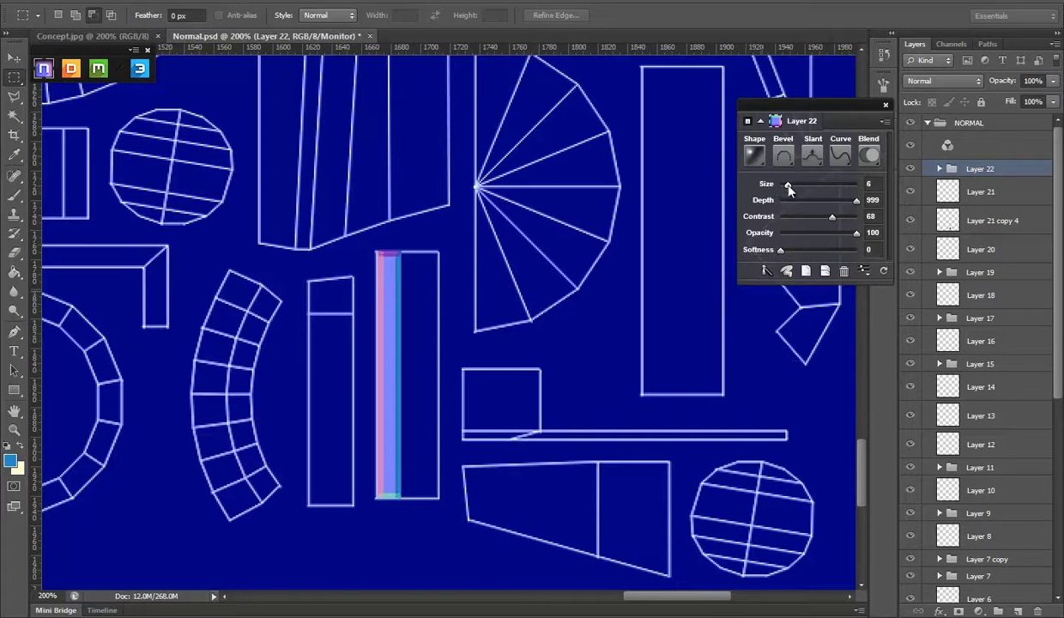
Step: On a new layer, bevel a second groove at size 5 and copy a groove to the right
click(1017, 611)
click(15, 58)
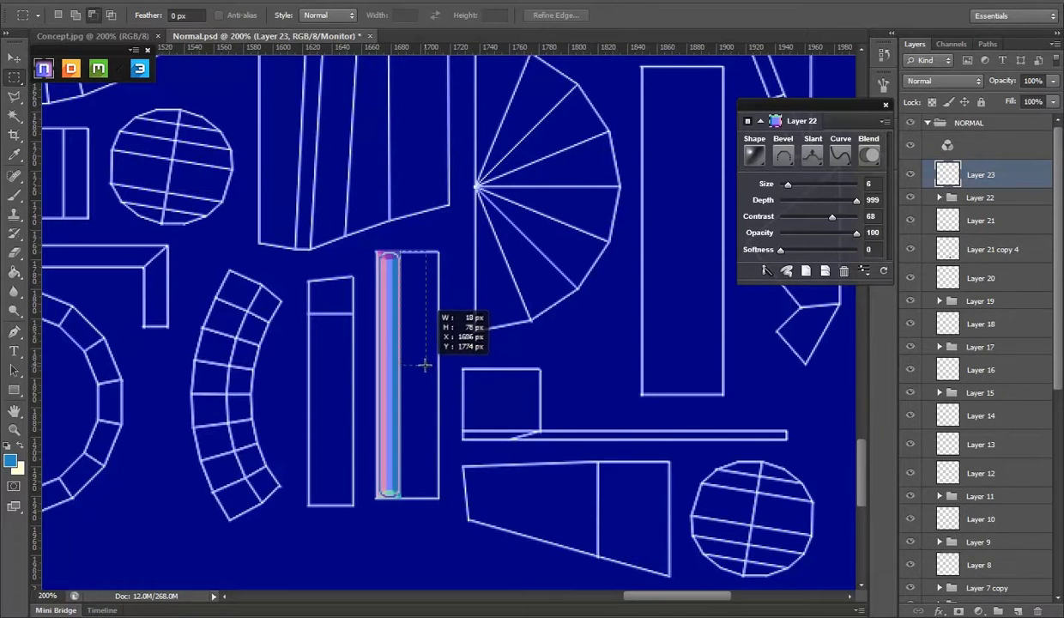
click(796, 159)
click(839, 155)
click(755, 200)
drag(788, 184, 786, 183)
click(980, 214)
key(v)
alt+drag(502, 283, 513, 310)
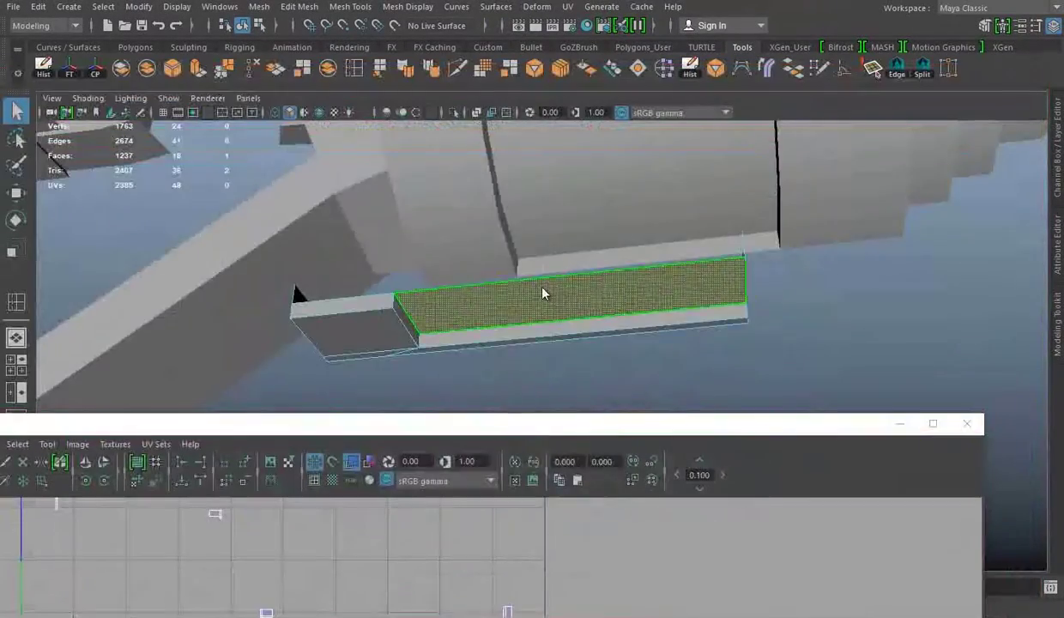
Step: Bring up the component marking menu on the thin plate's top face in Maya
right_click(596, 207)
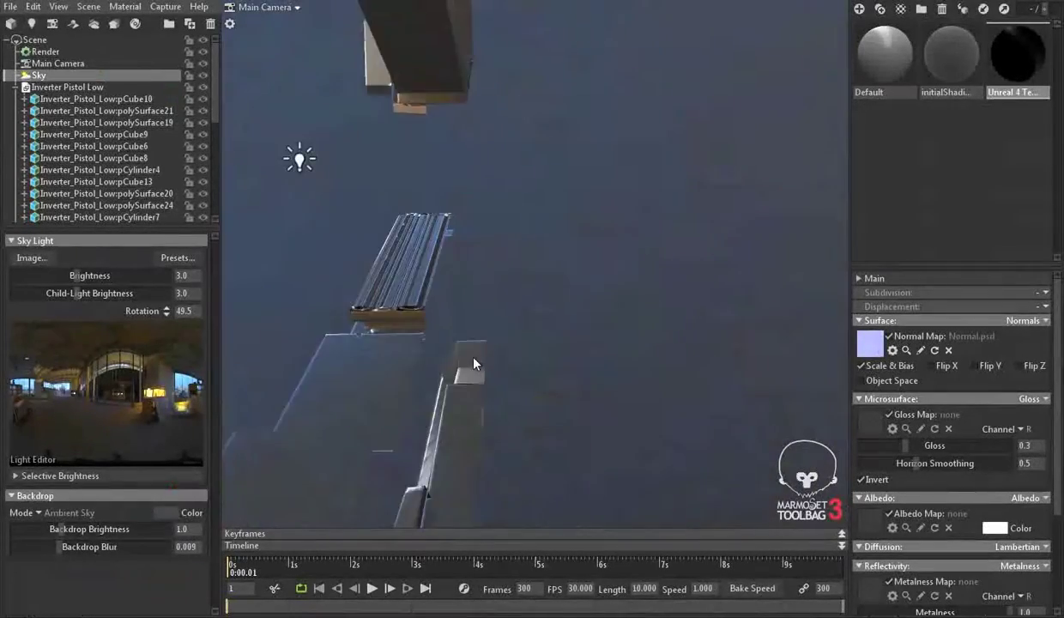
Step: Orbit to the flat card, move the UV Editor aside, and select the card's face
mouse_move(474, 363)
mouse_down()
mouse_move(597, 405)
mouse_move(637, 242)
mouse_move(558, 322)
mouse_move(464, 340)
mouse_move(618, 369)
mouse_move(601, 364)
mouse_move(567, 305)
mouse_move(624, 364)
mouse_move(250, 428)
mouse_move(311, 361)
mouse_move(637, 340)
mouse_move(676, 390)
mouse_move(507, 363)
mouse_up()
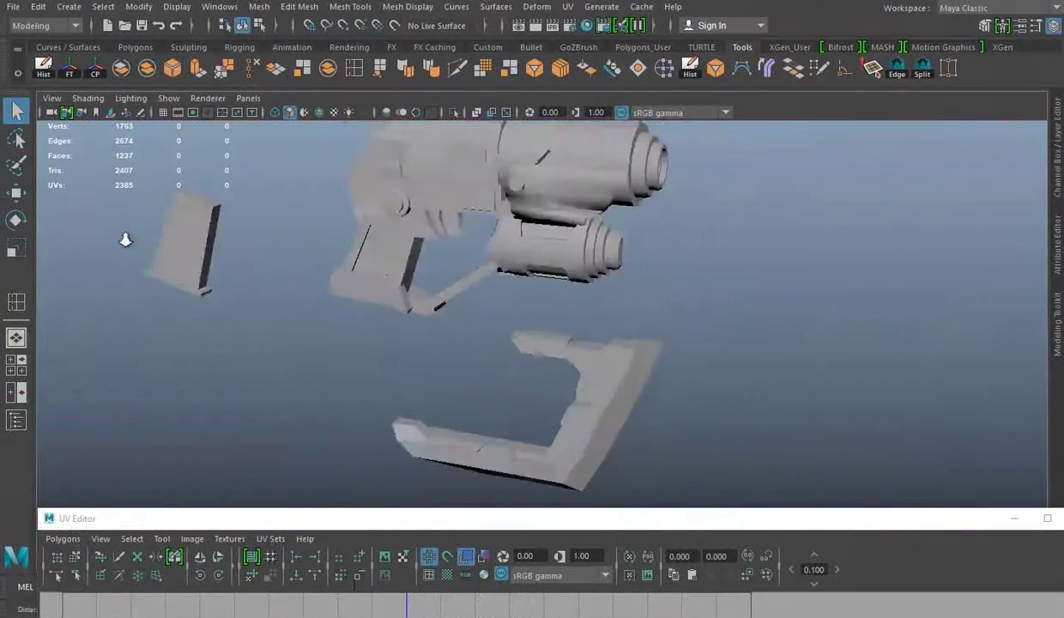
alt+drag(125, 239, 408, 332)
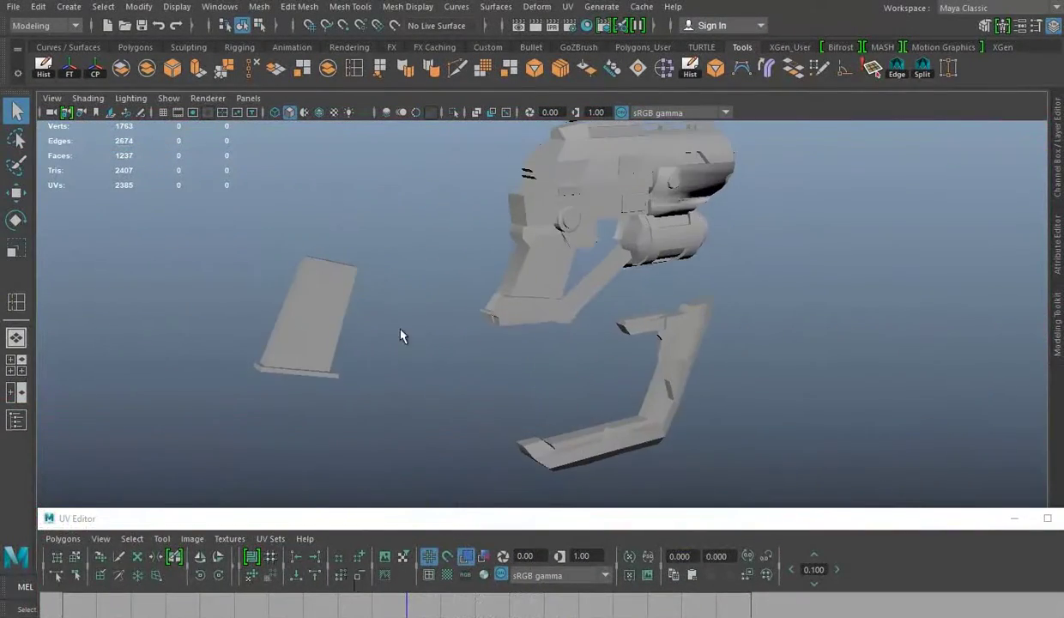
drag(658, 519, 658, 506)
click(325, 307)
mouse_move(324, 306)
alt+mouse_down()
mouse_move(380, 403)
mouse_move(463, 294)
alt+mouse_up()
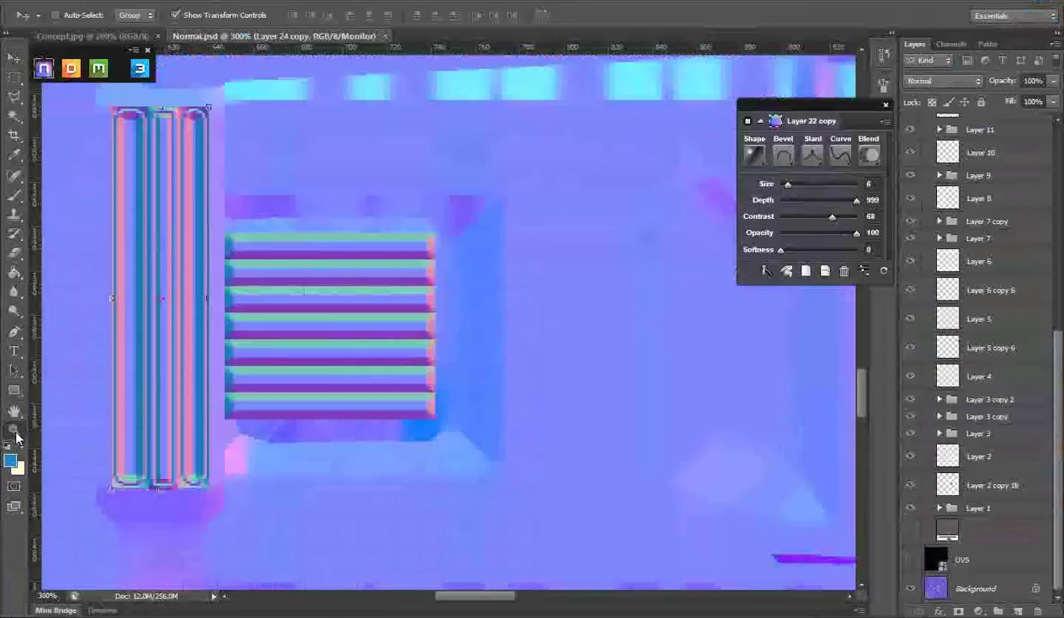
Step: With the UV wireframe shown, bevel a thin bar along the quad's bottom edge with Valley-High at size 7
click(15, 429)
alt+scroll(412, 303, down, 3)
click(910, 558)
alt+scroll(412, 303, up, 1)
key(ctrl+shift+alt+n)
drag(204, 329, 566, 331)
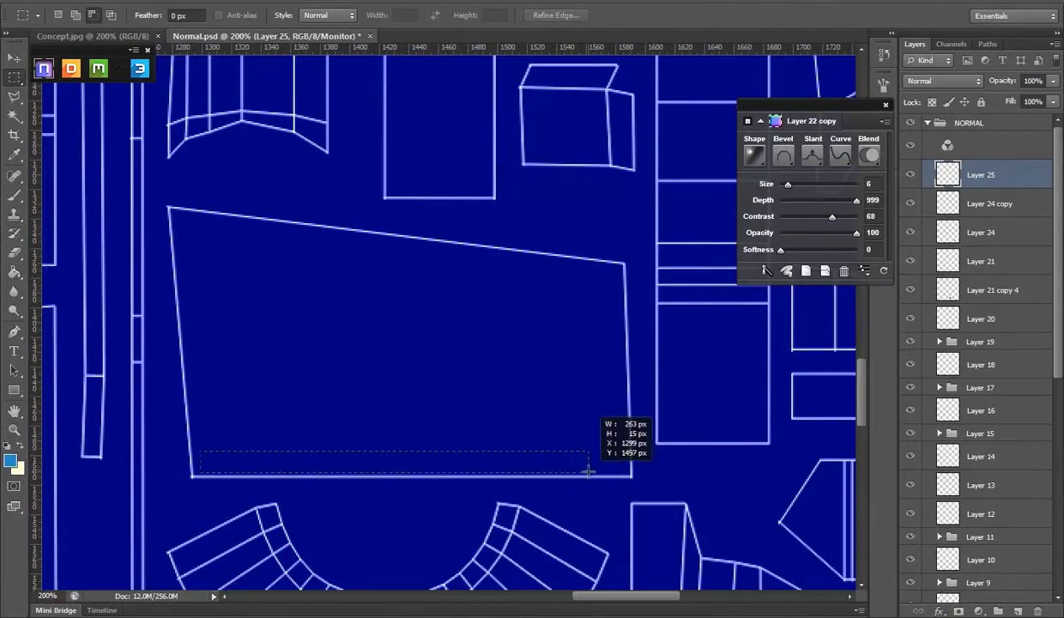
drag(630, 474, 631, 474)
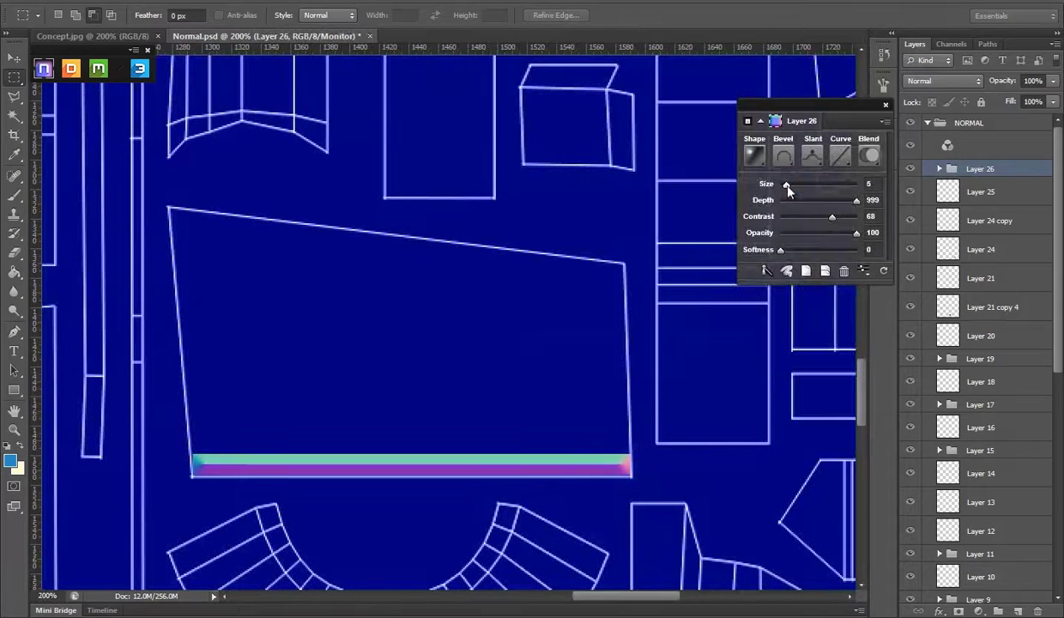
click(840, 155)
click(766, 371)
drag(782, 184, 790, 185)
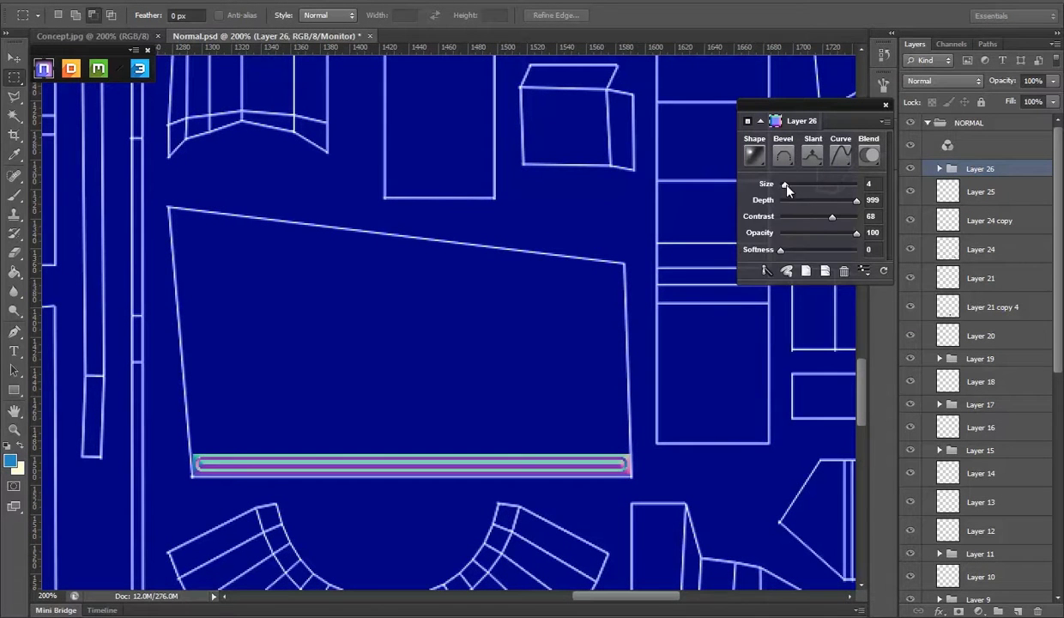
click(840, 163)
click(770, 279)
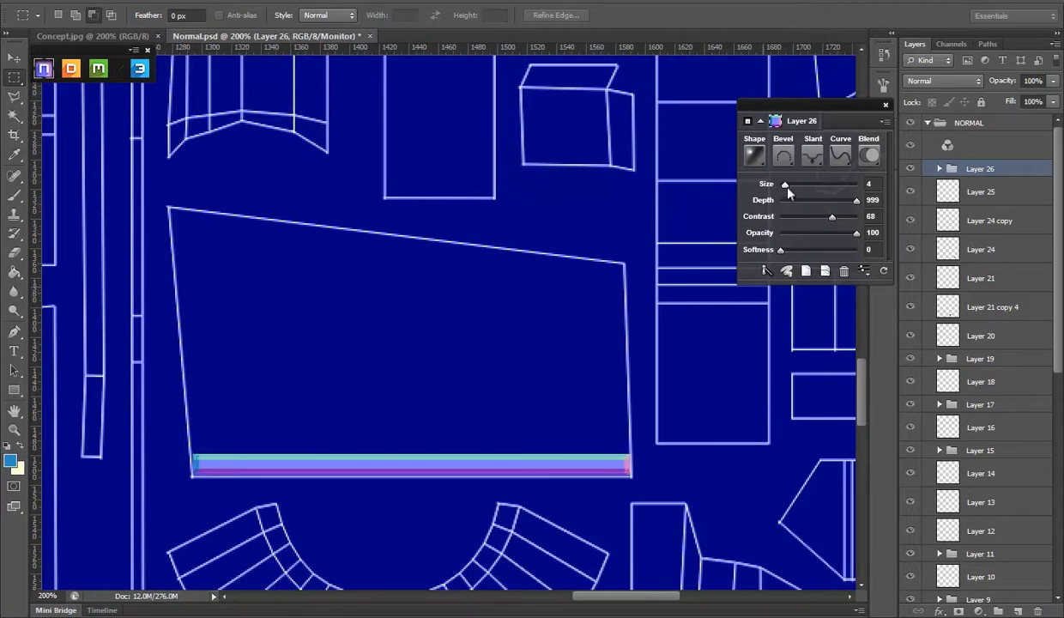
Step: Copy the bar up to the quad's top edge, slanting and resizing it to follow the edge
alt+drag(447, 414, 447, 244)
key(ctrl+t)
ctrl+drag(176, 292, 176, 238)
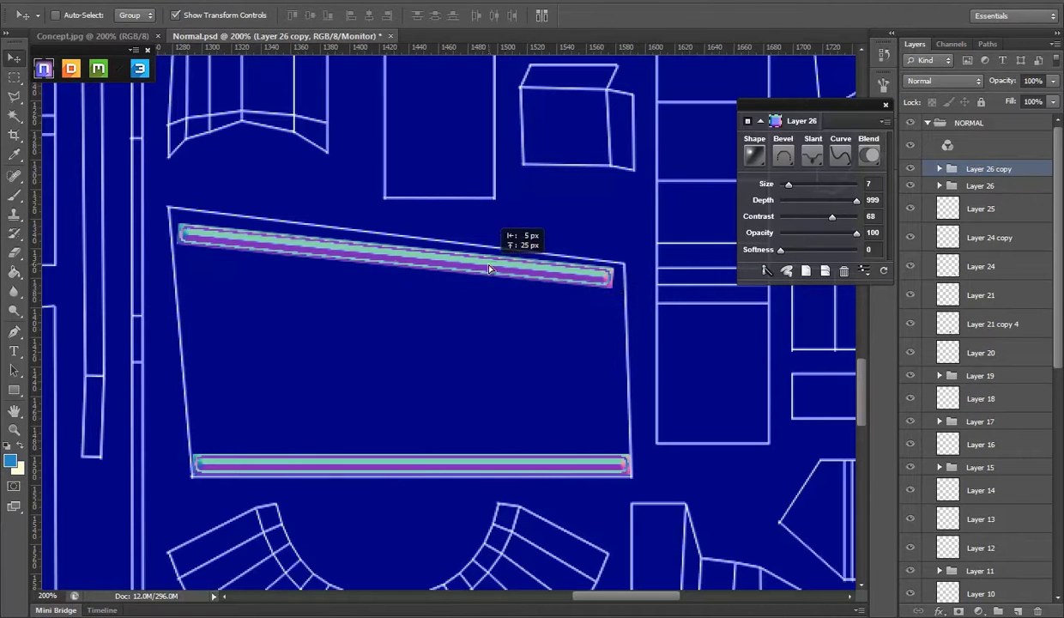
drag(613, 251, 620, 254)
drag(634, 199, 635, 200)
alt+drag(502, 418, 477, 315)
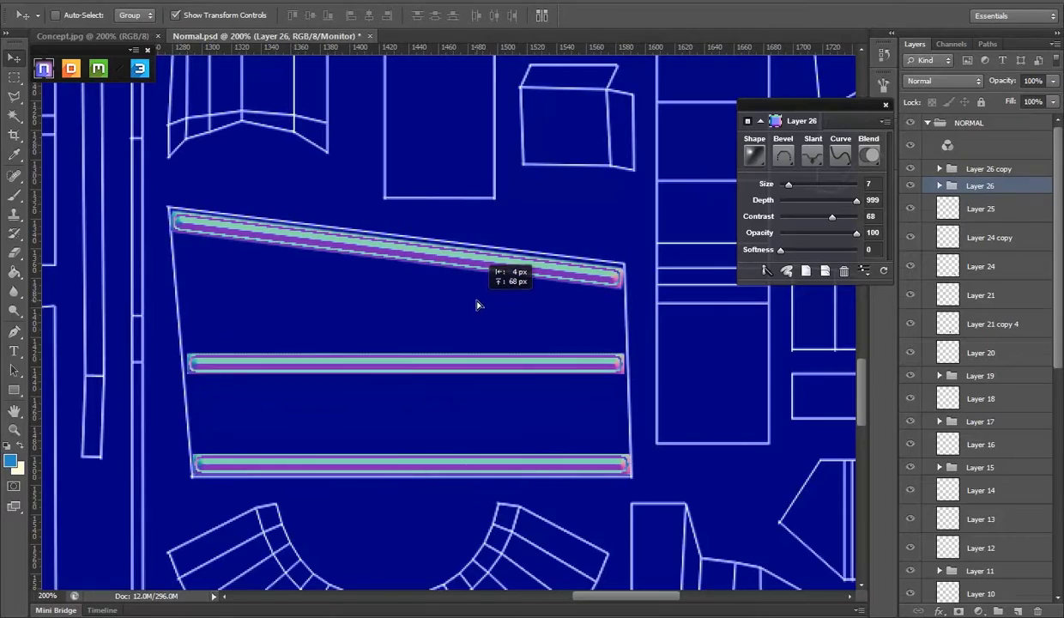
scroll(986, 549, down, 5)
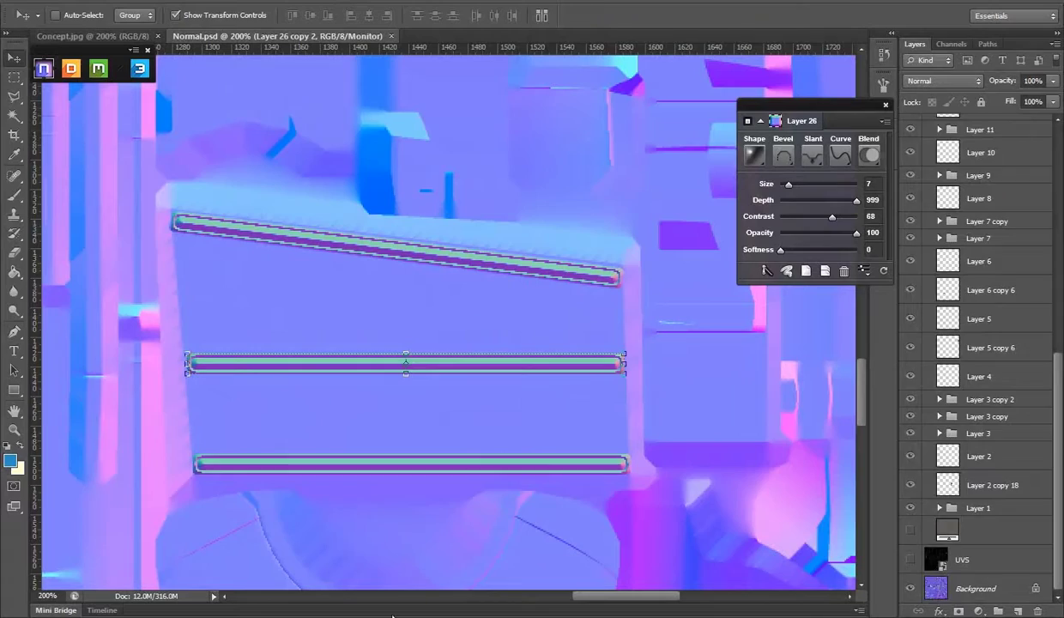
scroll(1017, 562, up, 5)
key(ctrl+shift+alt+n)
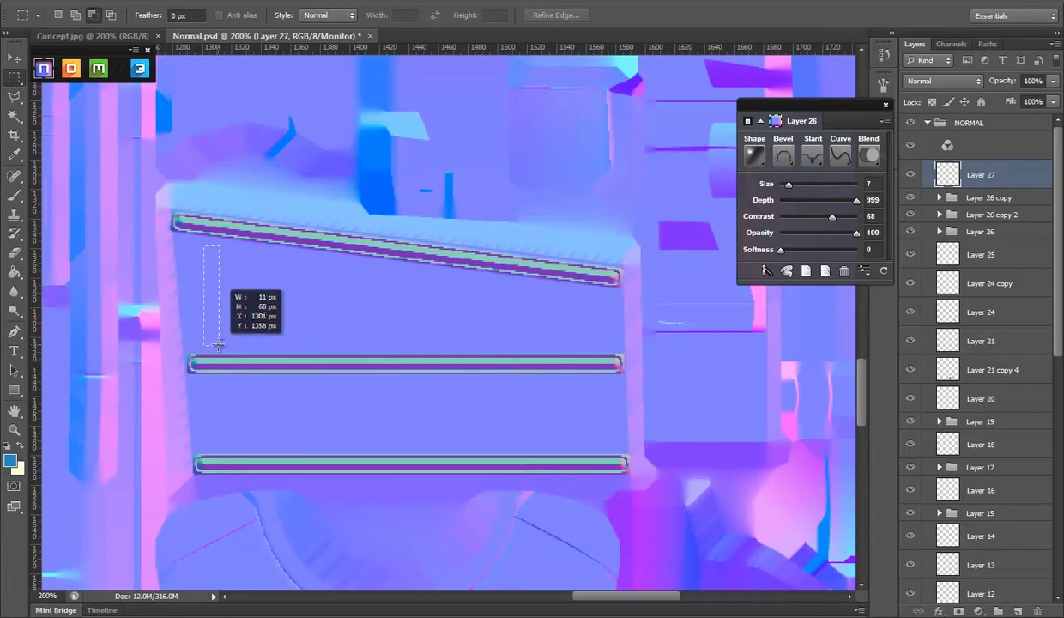
Step: Bevel a short vertical bar below the top groove with a bell-shaped curve at size 6
drag(218, 345, 219, 346)
click(754, 155)
click(841, 156)
click(766, 341)
click(840, 155)
click(762, 174)
click(837, 155)
click(760, 236)
drag(795, 183, 787, 183)
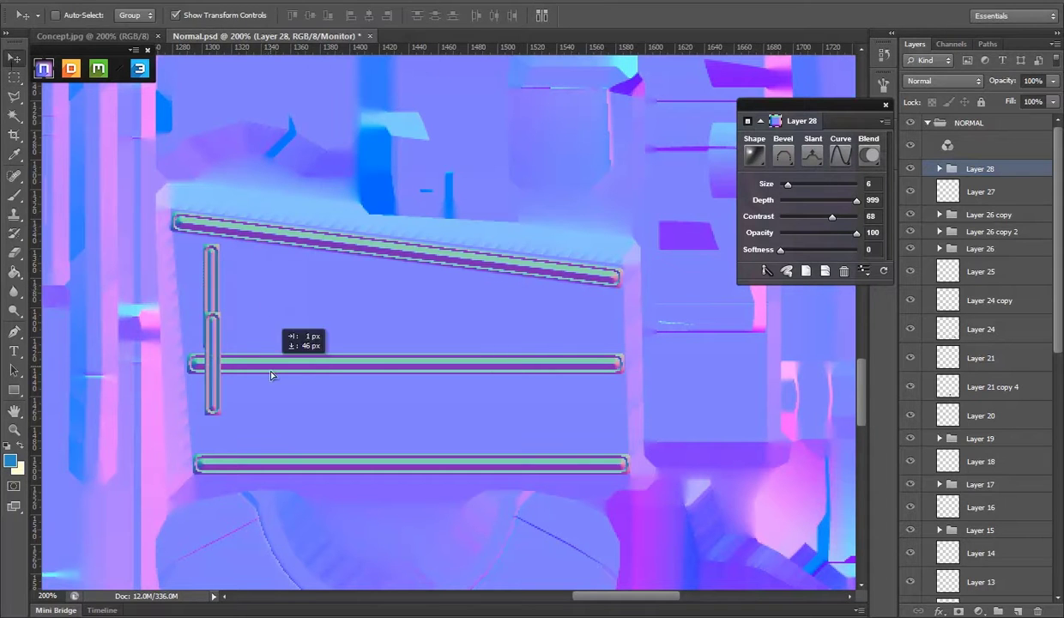
Step: Copy the vertical bar lower, to the right end and into the middle, transforming copies to fit
alt+drag(265, 305, 265, 414)
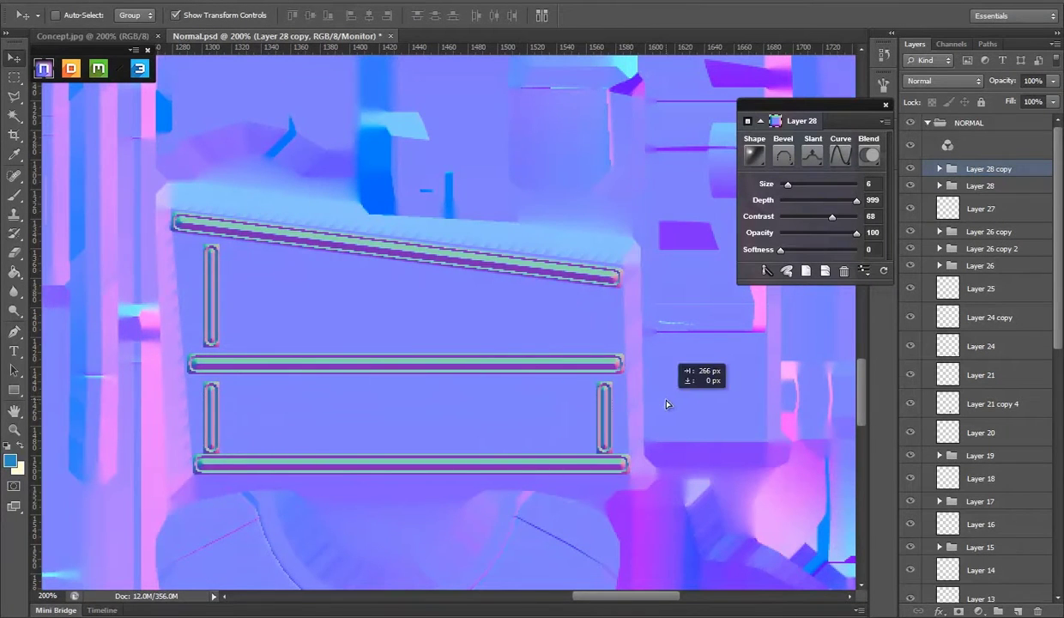
alt+drag(668, 404, 668, 403)
alt+drag(661, 399, 636, 288)
key(ctrl+t)
alt+drag(536, 320, 434, 320)
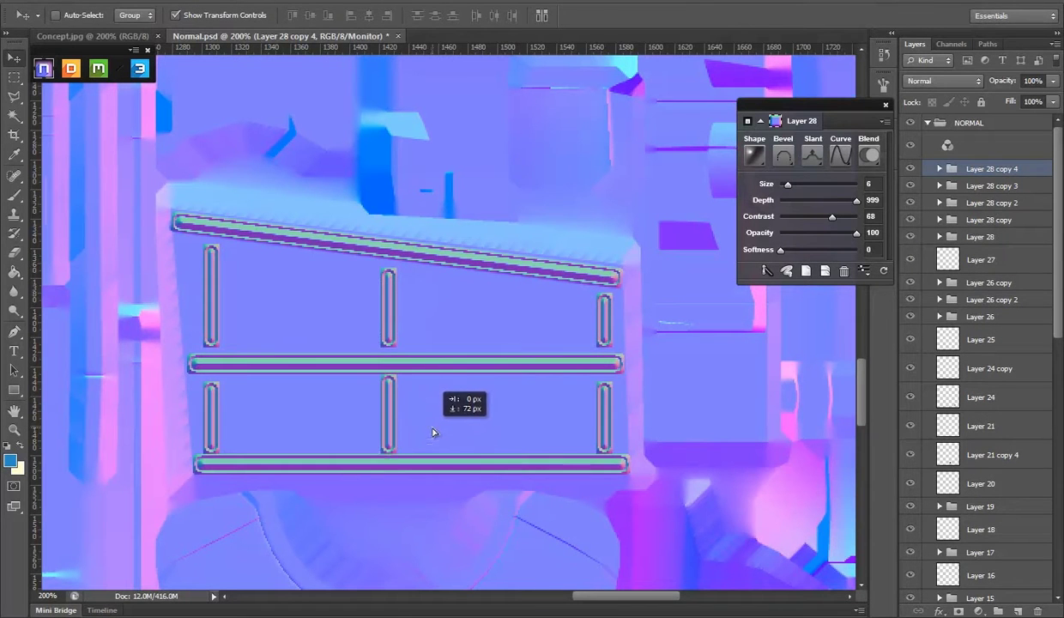
alt+drag(384, 433, 390, 438)
key(ctrl+t)
scroll(912, 569, down, 10)
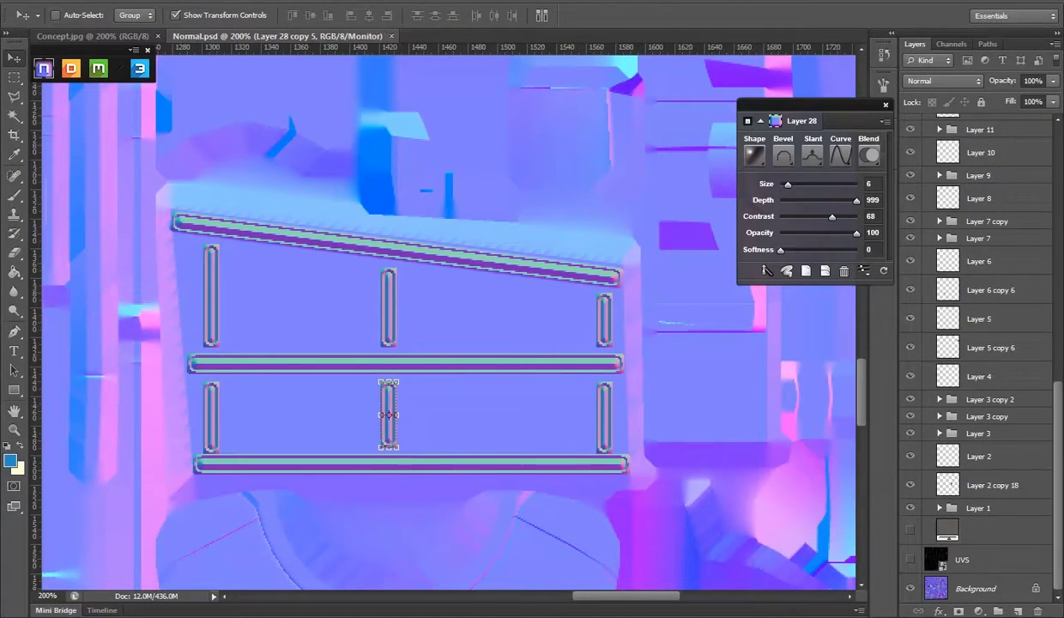
scroll(633, 356, up, 3)
Step: Save the normal map as a PNG named Normal in Textures and close the document
mouse_move(612, 376)
mouse_down()
mouse_move(570, 380)
mouse_move(670, 241)
mouse_move(483, 368)
mouse_move(657, 299)
mouse_up()
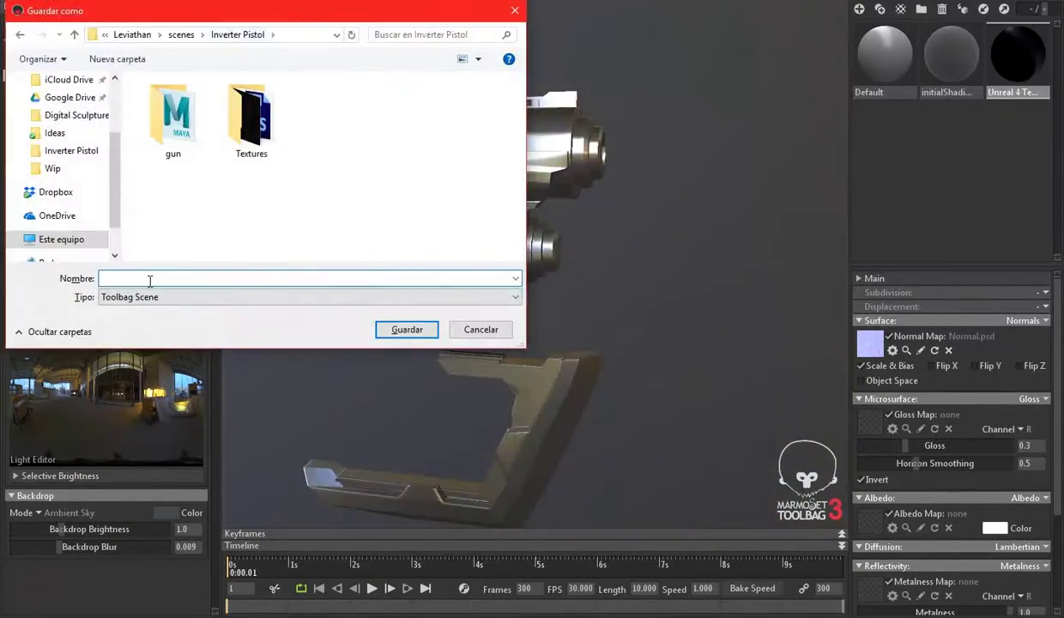
text(Inverte)
key(Return)
mouse_move(532, 326)
mouse_down()
mouse_move(577, 312)
mouse_move(568, 274)
mouse_up()
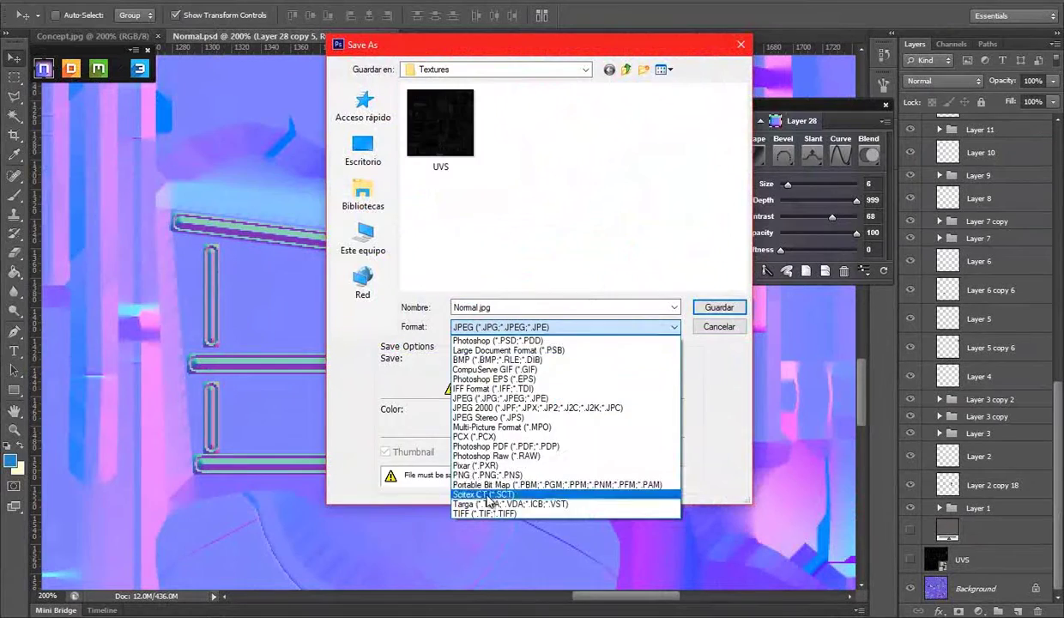
click(485, 475)
click(719, 306)
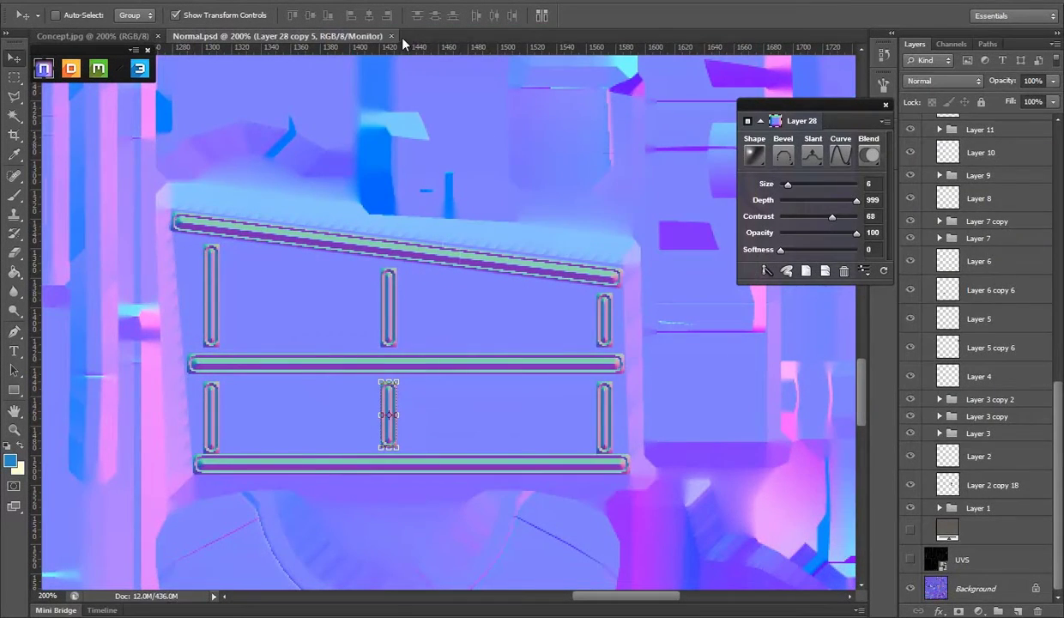
click(443, 36)
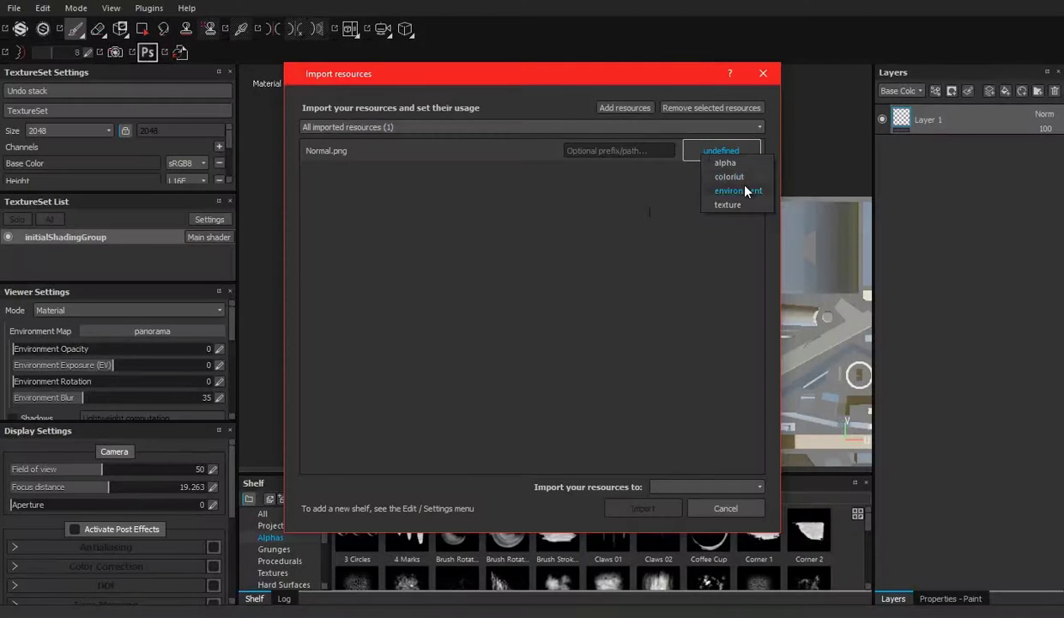
Step: Import Normal.png as a texture and assign it as the pistol's normal map
click(733, 190)
click(724, 506)
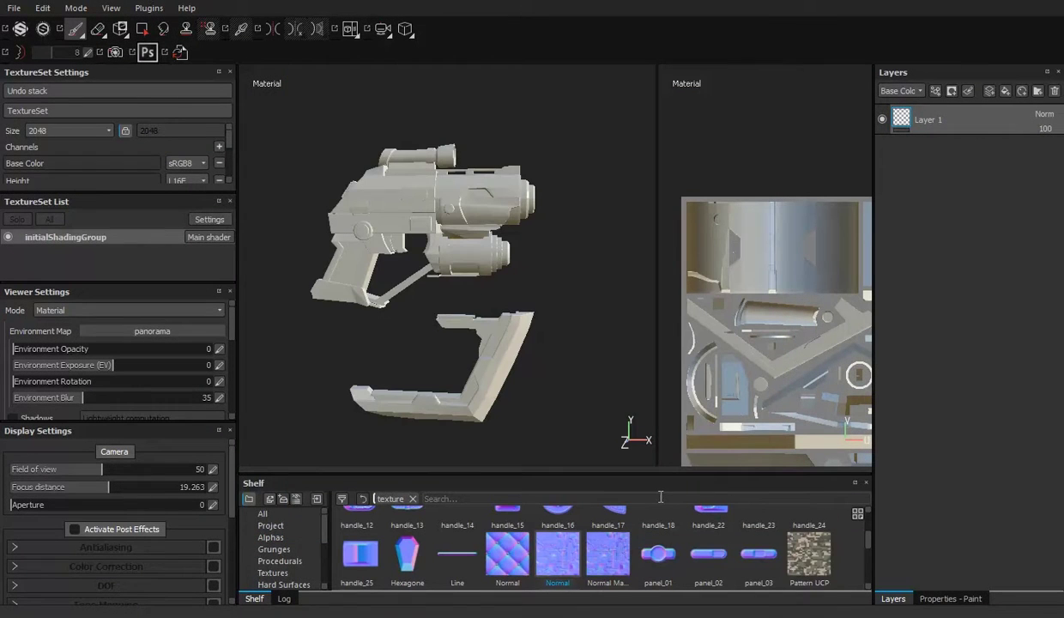
drag(557, 554, 23, 148)
mouse_move(369, 283)
alt+mouse_down()
mouse_move(402, 319)
mouse_move(509, 288)
alt+mouse_up()
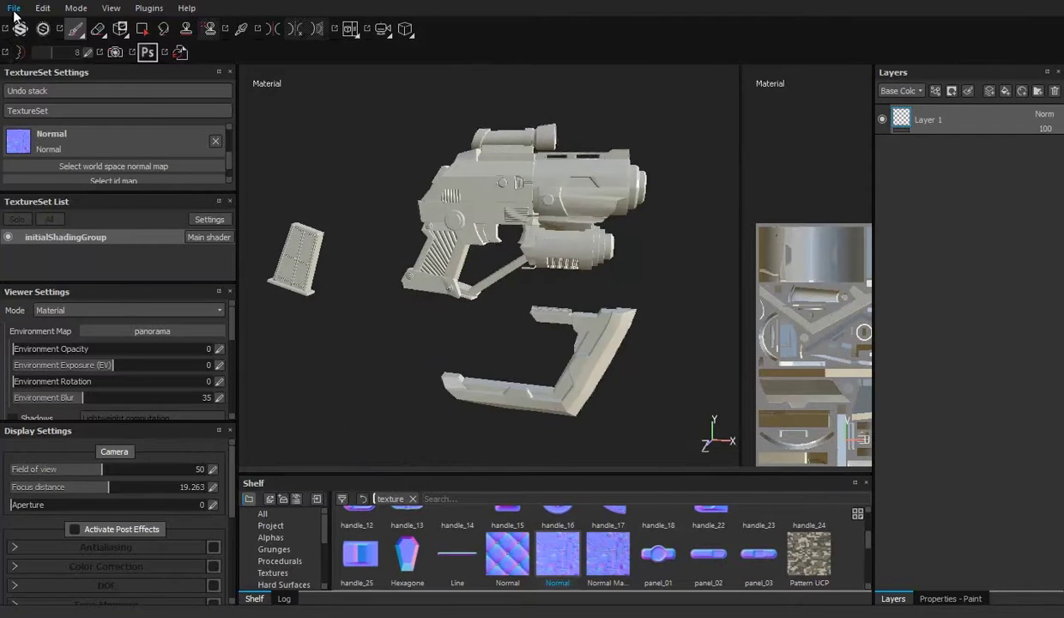
Step: Bring up the texture baking settings in TextureSet Settings
scroll(164, 88, down, 2)
scroll(166, 154, down, 3)
click(176, 172)
Step: Set the bake list: drop Normal, add Curvature, Position and Thickness
click(320, 161)
click(320, 124)
click(320, 178)
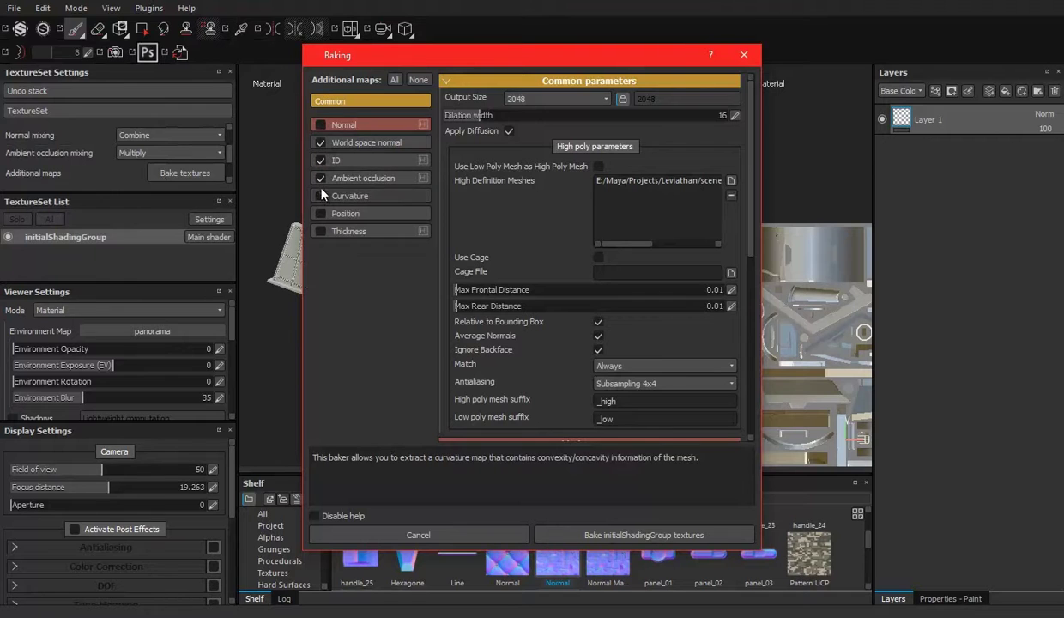
click(320, 196)
click(320, 213)
click(321, 231)
Step: Adjust the ambient occlusion Min Occluder Distance, review ID and world-space normal settings, then bake
click(363, 178)
click(721, 112)
text(.0)
key(Return)
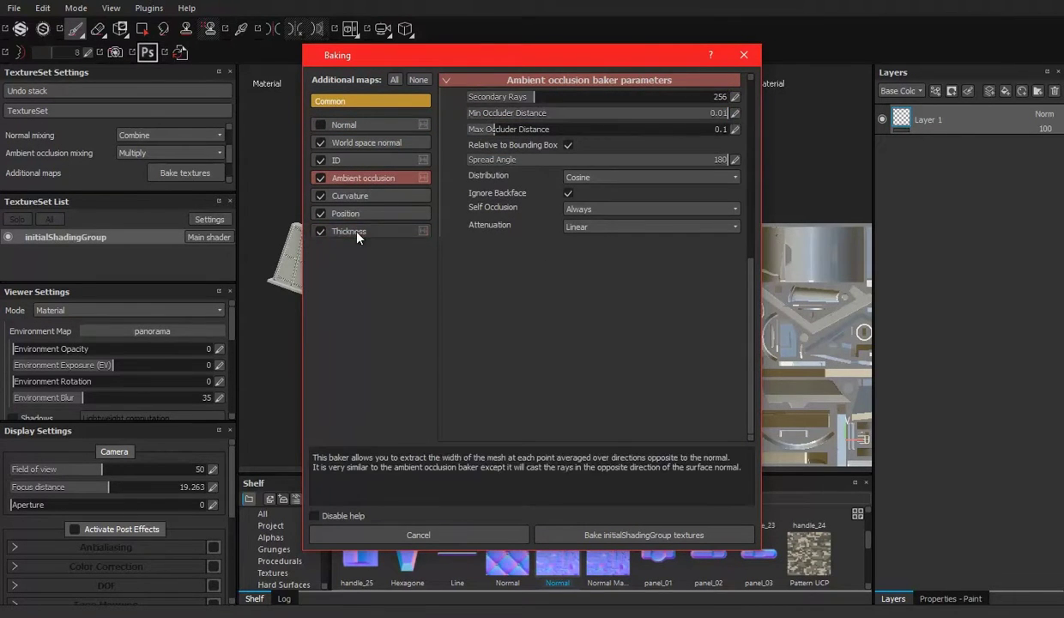
click(351, 161)
click(347, 143)
click(343, 100)
click(644, 535)
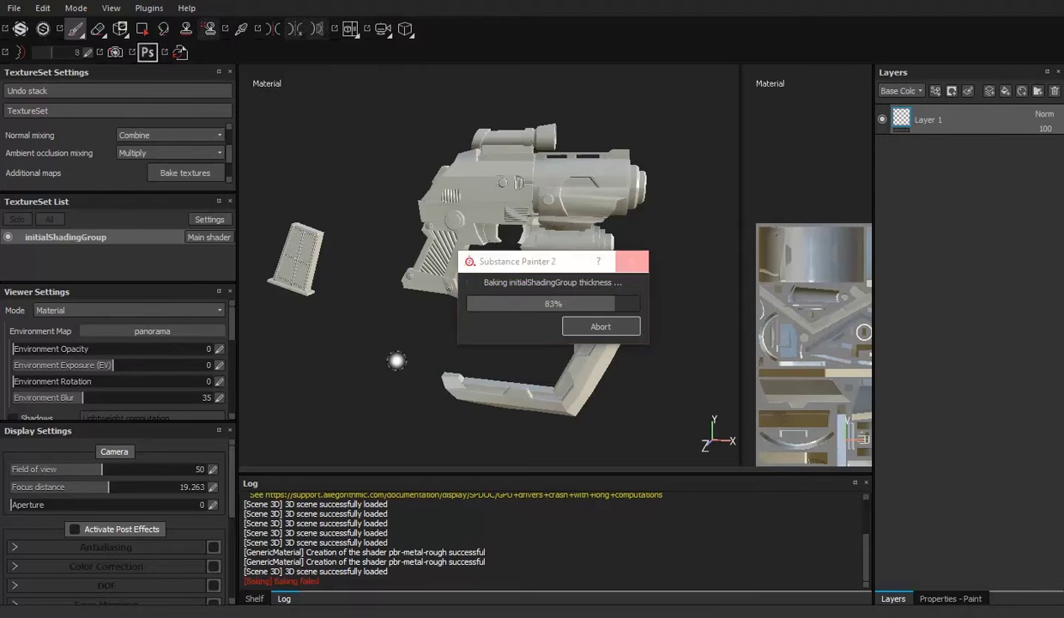
Step: Add a new layer folder named Base
click(255, 598)
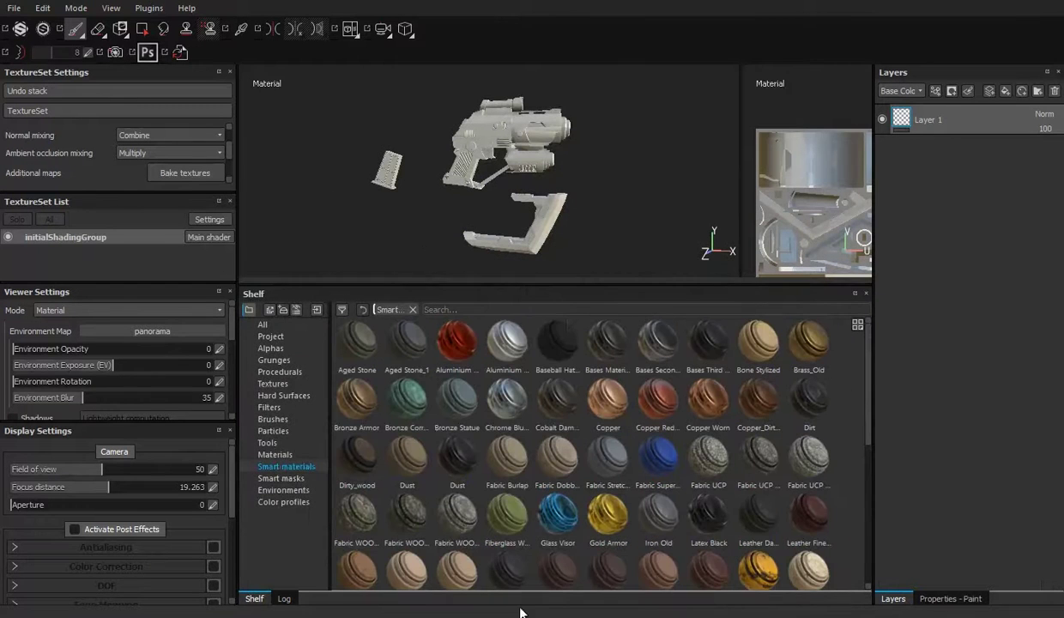
click(1037, 90)
double_click(936, 119)
text(Base)
Step: Search the shelf for 'gun' and drop Steel Gun Painted into the Base folder
click(558, 309)
text(gun)
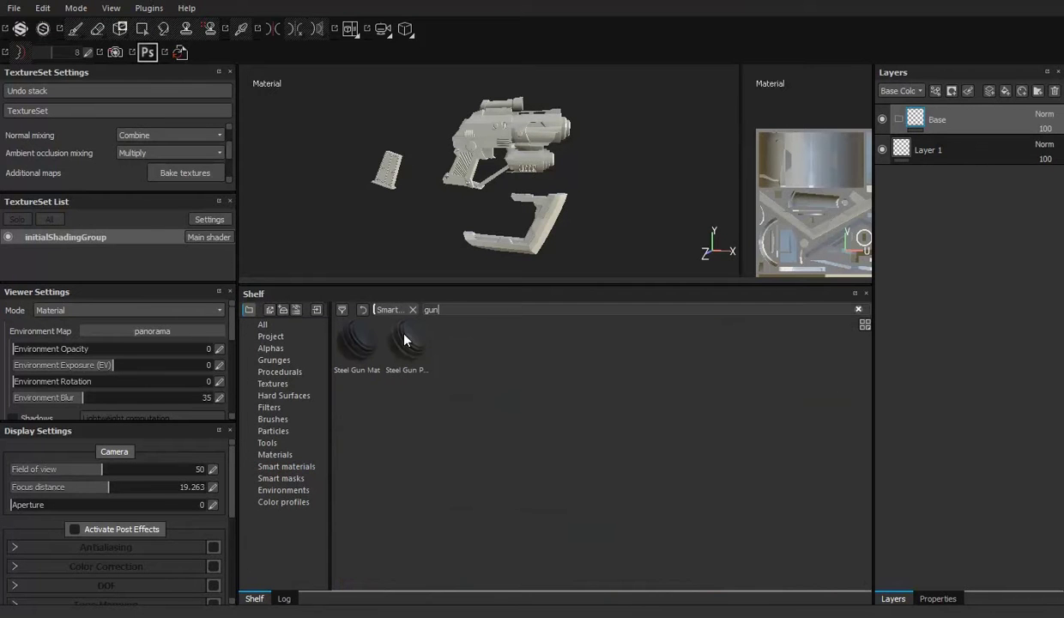
drag(405, 341, 951, 118)
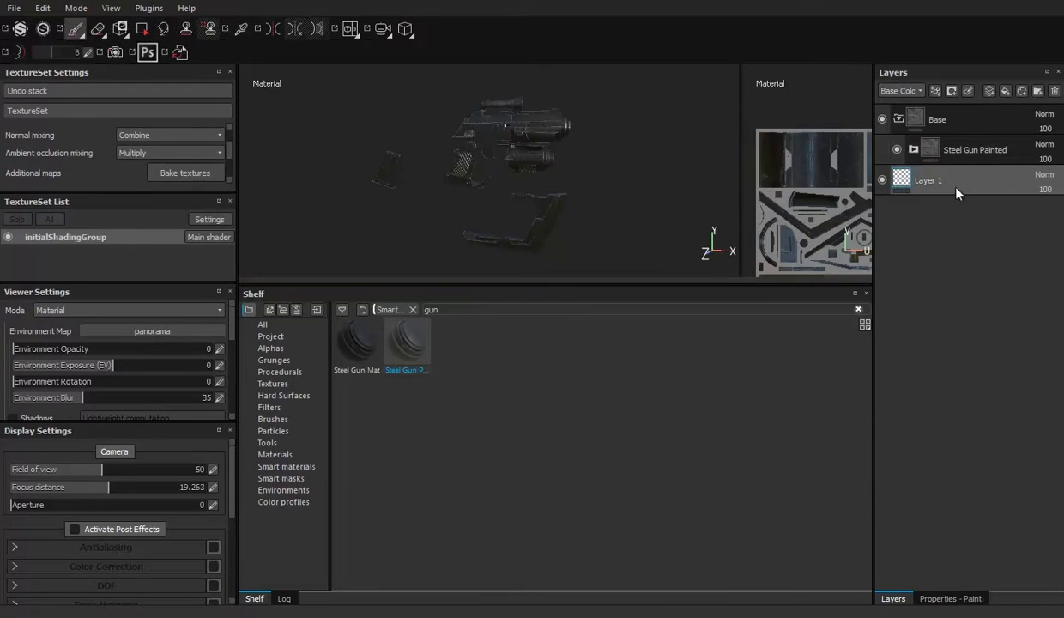
mouse_move(637, 285)
alt+mouse_down()
mouse_move(541, 269)
mouse_move(443, 271)
mouse_move(499, 242)
alt+mouse_up()
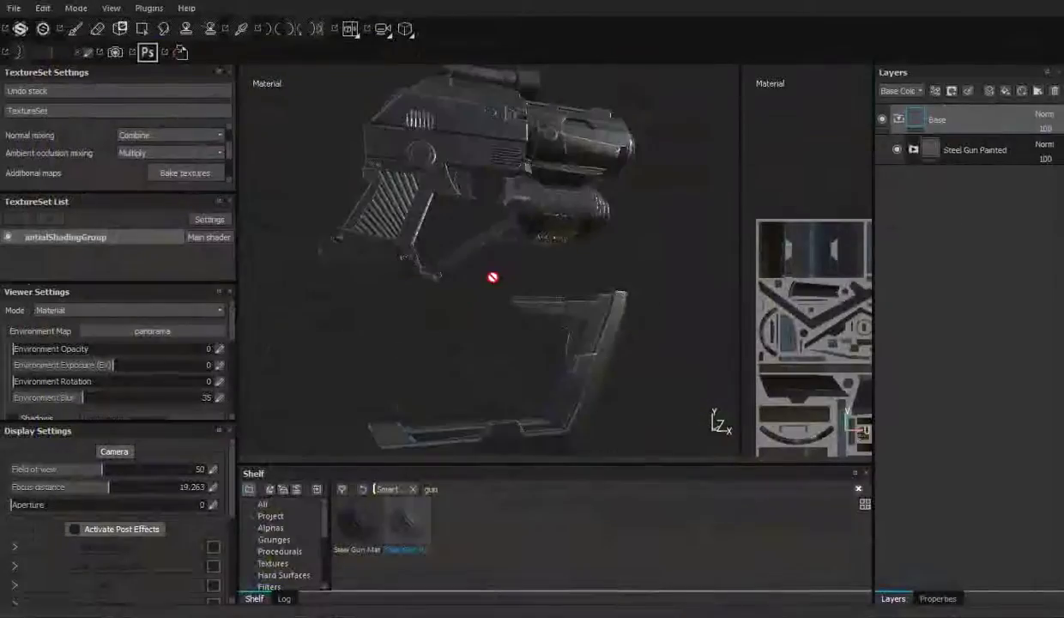
Step: Review the material's Sharpen filter, edge-wear generator and a fill layer's colour
click(948, 599)
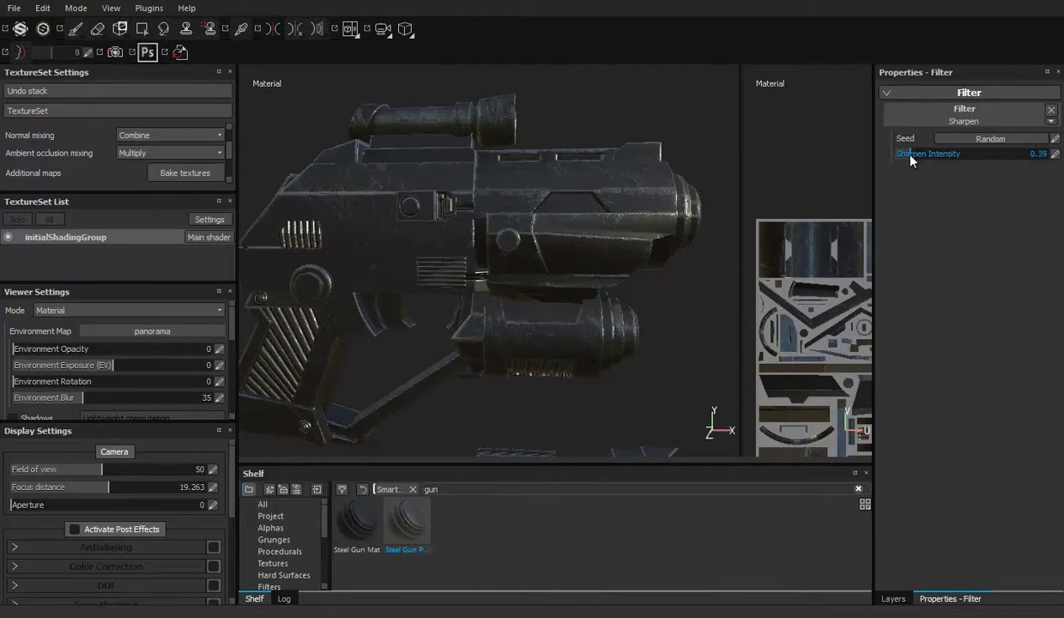
click(986, 218)
mouse_move(653, 297)
alt+mouse_down()
mouse_move(397, 263)
mouse_move(532, 258)
alt+mouse_up()
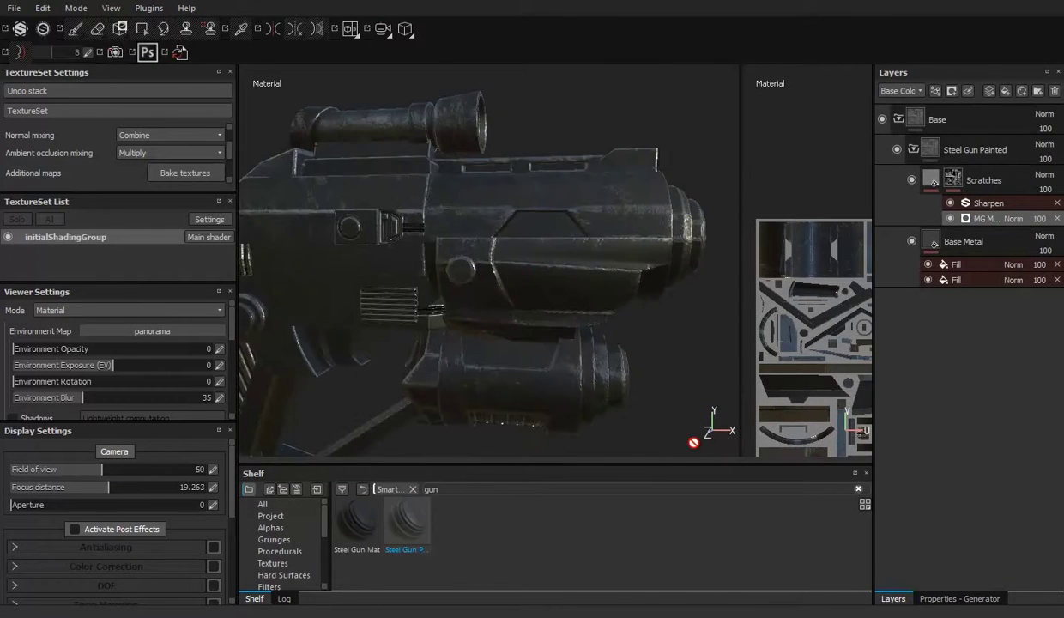
click(960, 598)
click(148, 7)
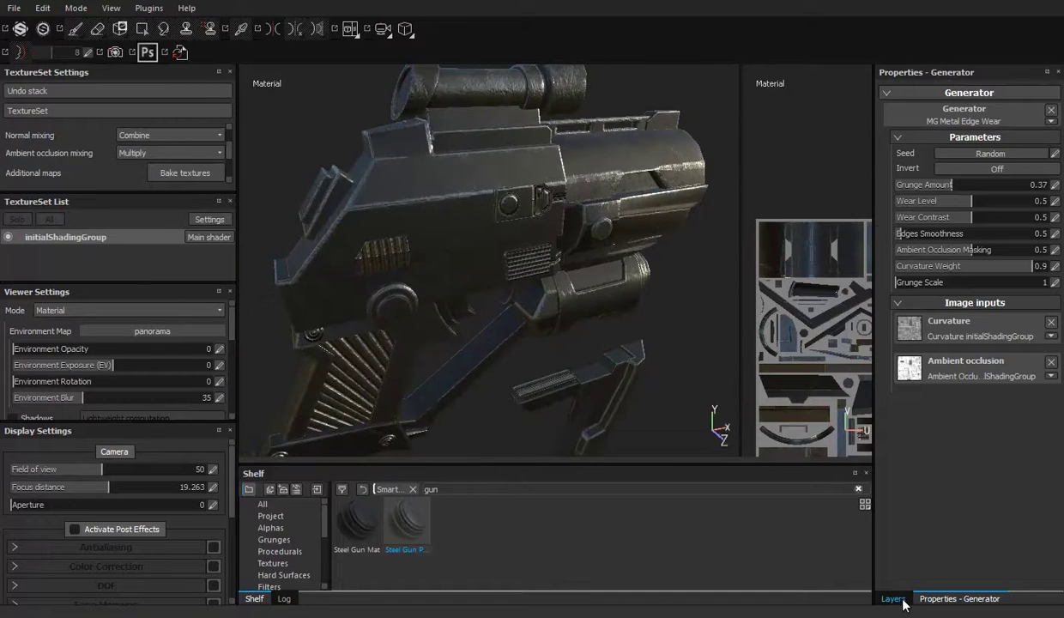
click(893, 598)
click(952, 253)
click(942, 316)
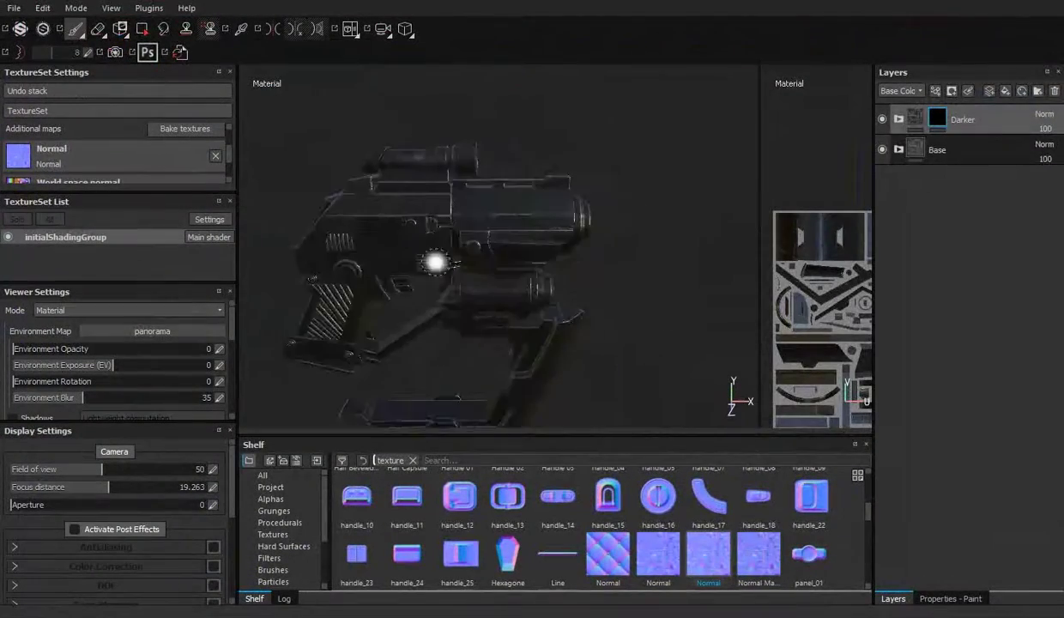
Step: Switch Polygon Fill to mesh mode and mask parts around the scope and grip
key(4)
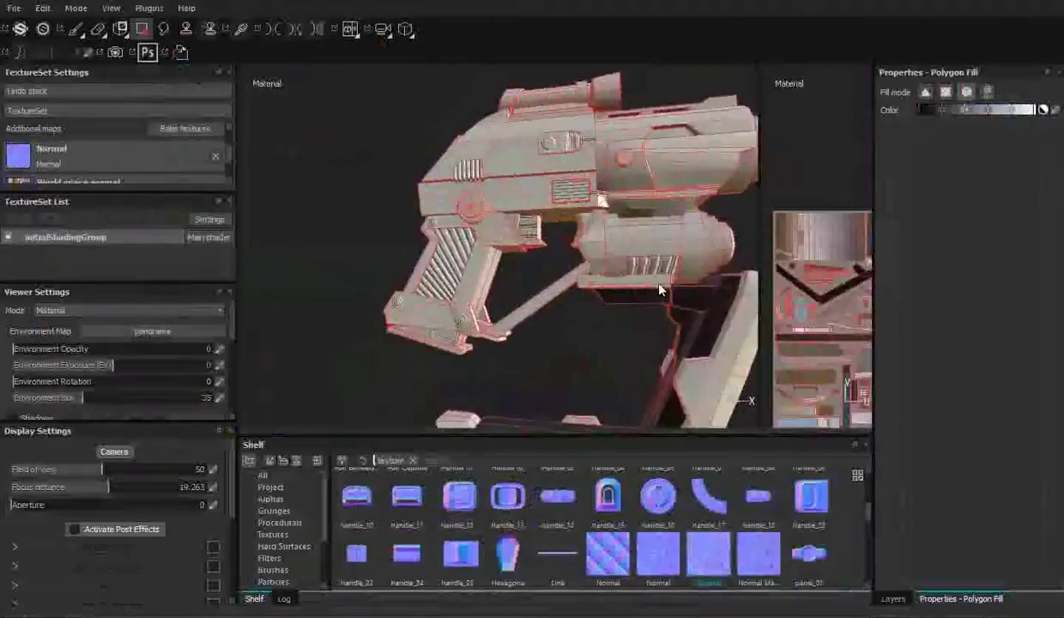
alt+drag(492, 268, 334, 275)
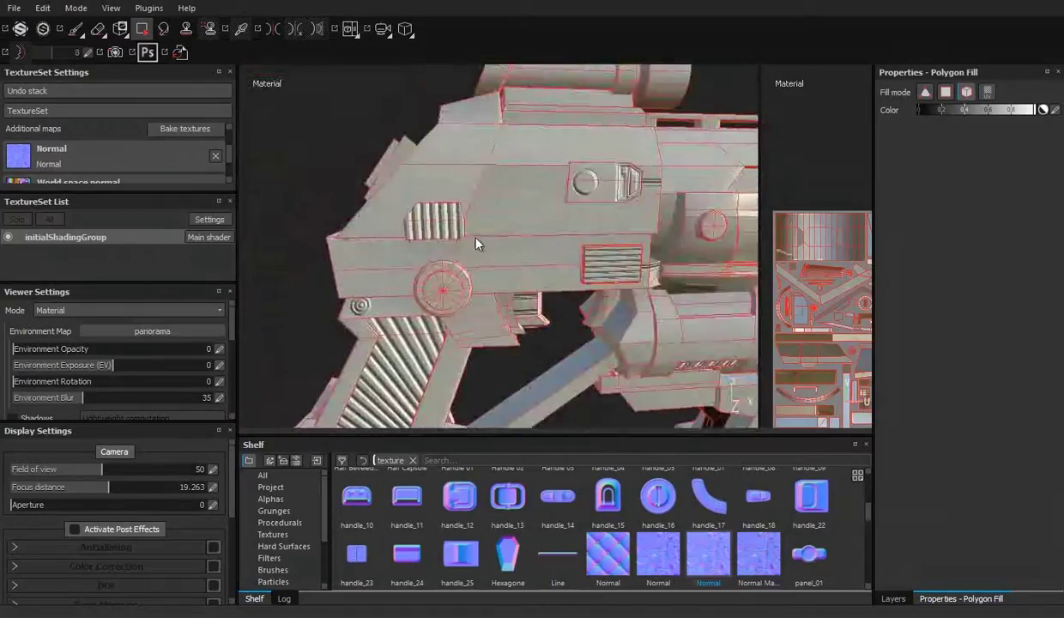
mouse_move(477, 244)
alt+mouse_down()
mouse_move(722, 266)
mouse_move(506, 204)
mouse_move(573, 204)
mouse_move(479, 243)
mouse_move(437, 222)
mouse_move(433, 204)
mouse_move(415, 220)
mouse_move(344, 230)
mouse_move(897, 175)
mouse_move(387, 197)
alt+mouse_up()
alt+right_drag(386, 198, 361, 155)
alt+drag(361, 155, 444, 376)
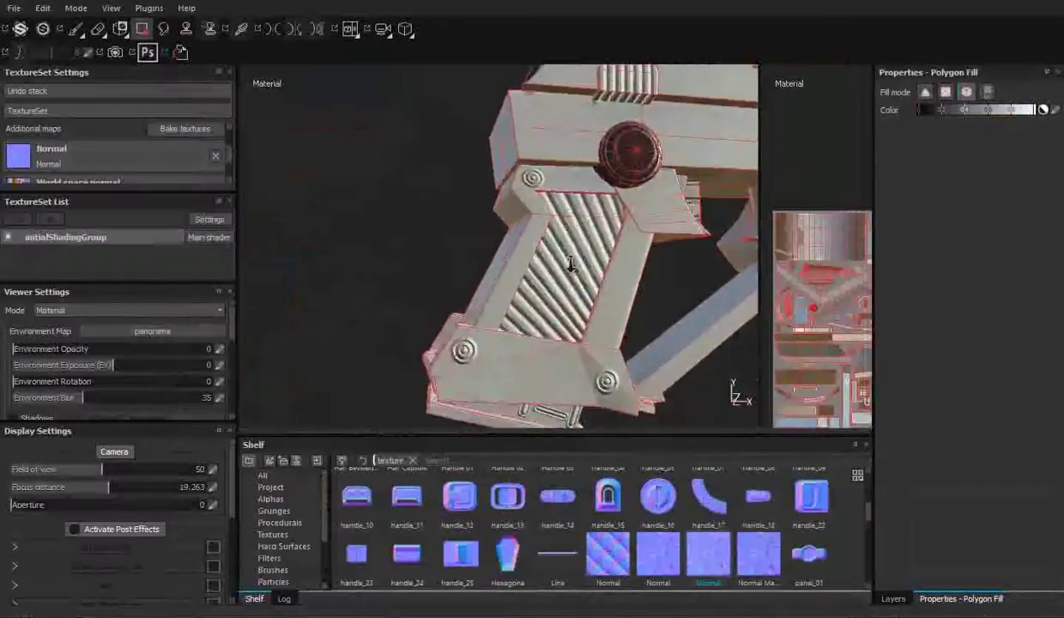
mouse_move(570, 265)
alt+mouse_down()
mouse_move(606, 244)
mouse_move(562, 215)
mouse_move(593, 244)
mouse_move(540, 254)
mouse_move(724, 138)
alt+mouse_up()
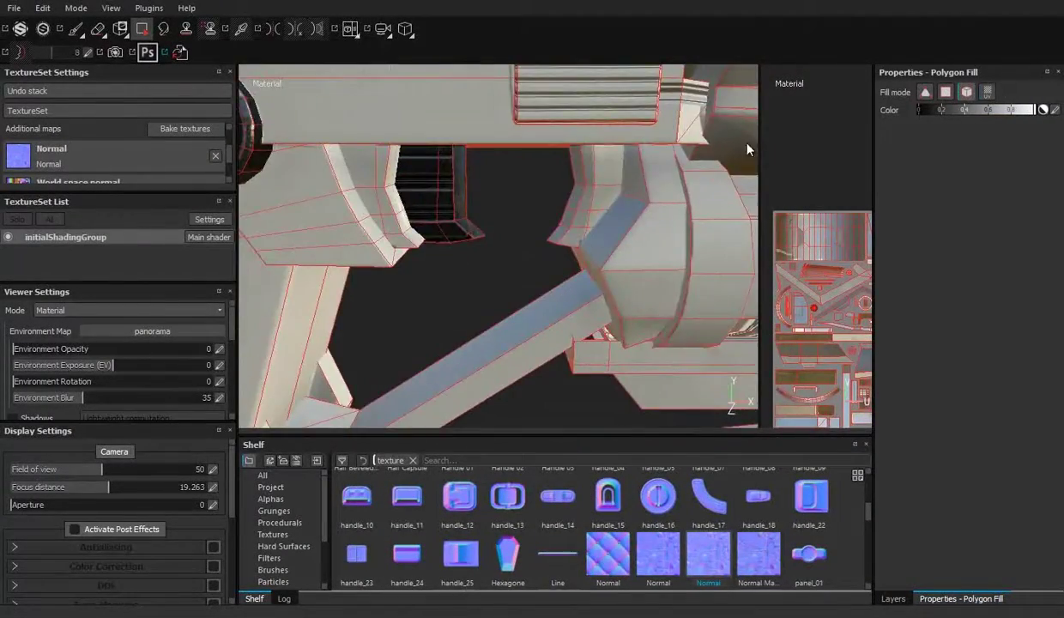
alt+right_drag(723, 138, 386, 195)
mouse_move(385, 195)
alt+mouse_down()
mouse_move(446, 223)
mouse_move(464, 257)
alt+mouse_up()
alt+right_drag(463, 257, 457, 284)
Step: Mask further pistol parts, such as the trigger guard and grip frame, from other angles
mouse_move(457, 283)
alt+mouse_down()
mouse_move(457, 297)
mouse_move(537, 288)
mouse_move(515, 283)
alt+mouse_up()
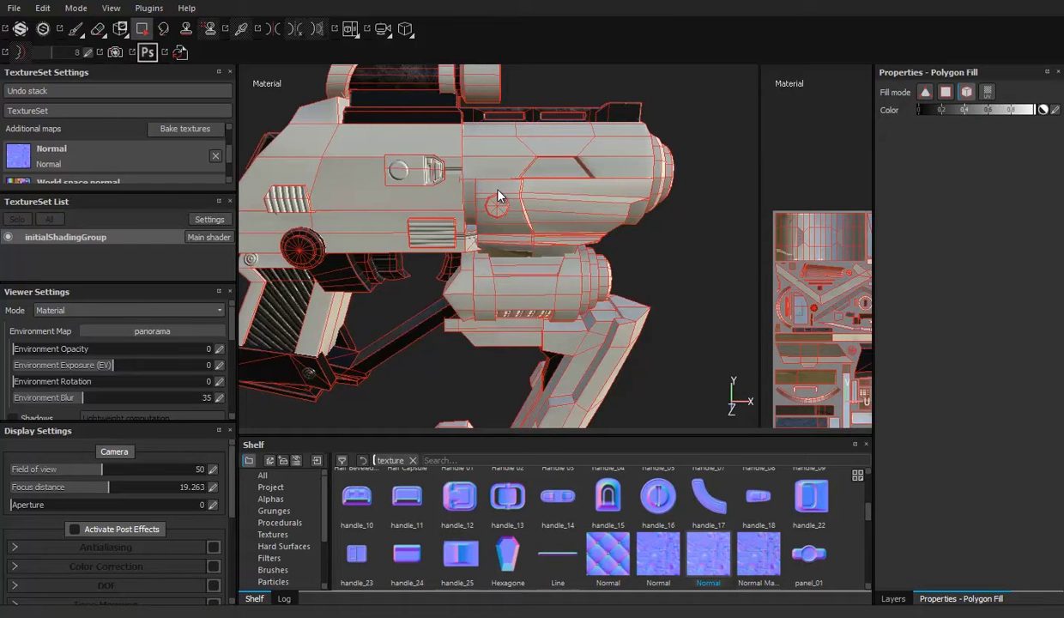
mouse_move(498, 193)
alt+mouse_down()
mouse_move(416, 260)
mouse_move(533, 305)
alt+mouse_up()
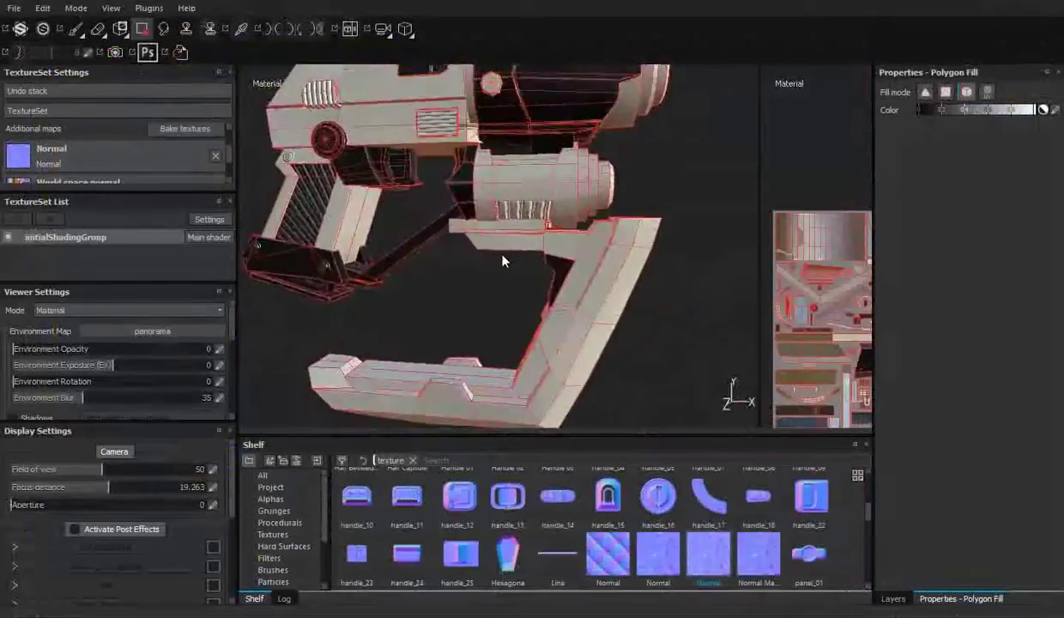
mouse_move(503, 261)
alt+mouse_down()
mouse_move(481, 220)
mouse_move(384, 251)
mouse_move(458, 266)
alt+mouse_up()
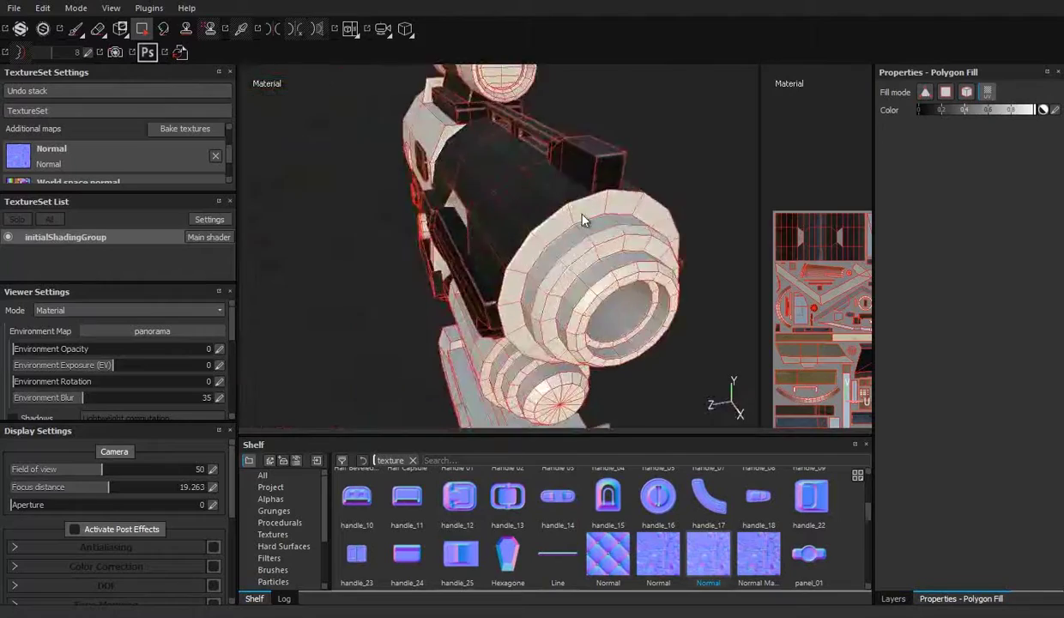
alt+drag(616, 317, 457, 290)
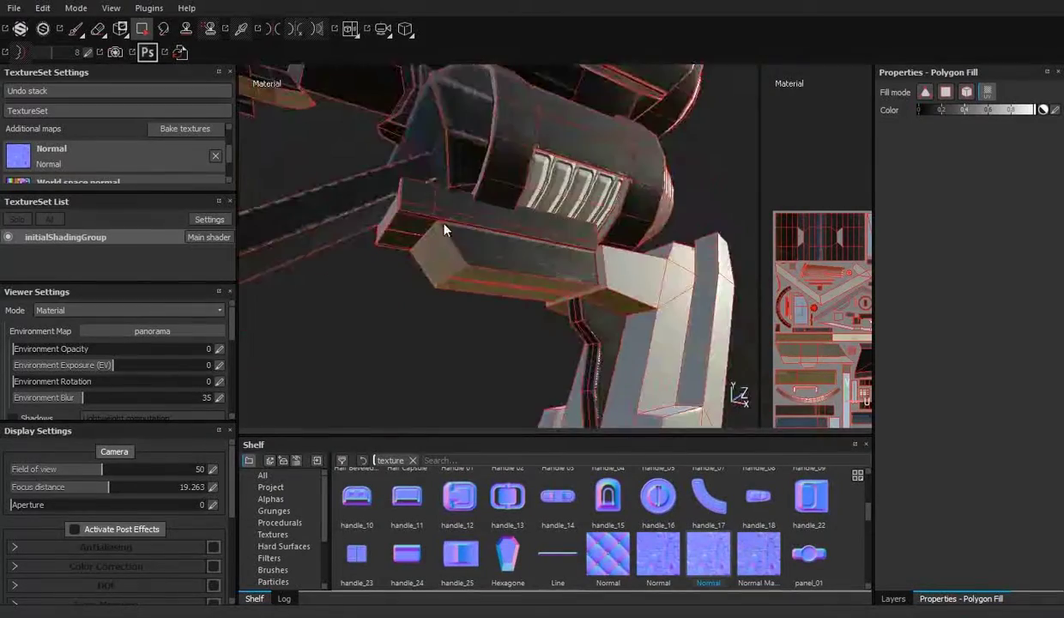
mouse_move(443, 225)
alt+mouse_down()
mouse_move(455, 243)
mouse_move(486, 194)
mouse_move(461, 311)
mouse_move(629, 230)
mouse_move(661, 240)
mouse_move(333, 235)
mouse_move(586, 269)
mouse_move(539, 249)
mouse_move(470, 290)
mouse_move(501, 304)
mouse_move(474, 208)
alt+mouse_up()
mouse_move(642, 225)
alt+mouse_down()
mouse_move(612, 277)
mouse_move(468, 271)
mouse_move(297, 214)
mouse_move(505, 303)
mouse_move(459, 212)
mouse_move(501, 237)
mouse_move(746, 161)
mouse_move(369, 243)
mouse_move(535, 273)
mouse_move(601, 258)
mouse_move(335, 268)
mouse_move(656, 228)
mouse_move(695, 272)
alt+mouse_up()
mouse_move(695, 272)
alt+right_down()
mouse_move(596, 250)
mouse_move(575, 255)
mouse_move(876, 166)
alt+right_up()
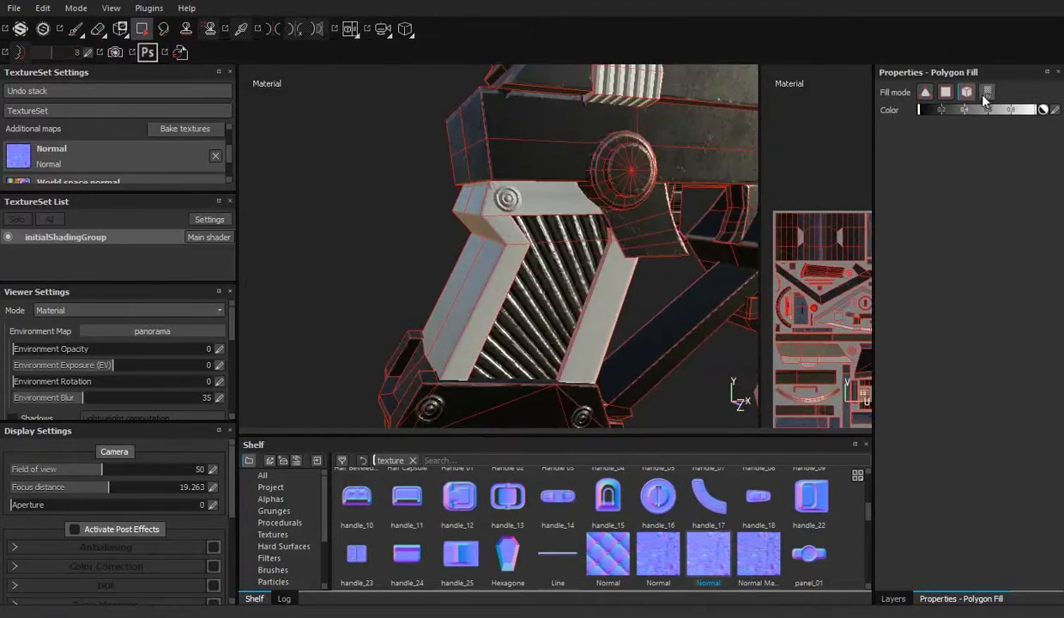
mouse_move(569, 204)
alt+mouse_down()
mouse_move(464, 238)
mouse_move(522, 285)
mouse_move(241, 223)
mouse_move(506, 225)
alt+mouse_up()
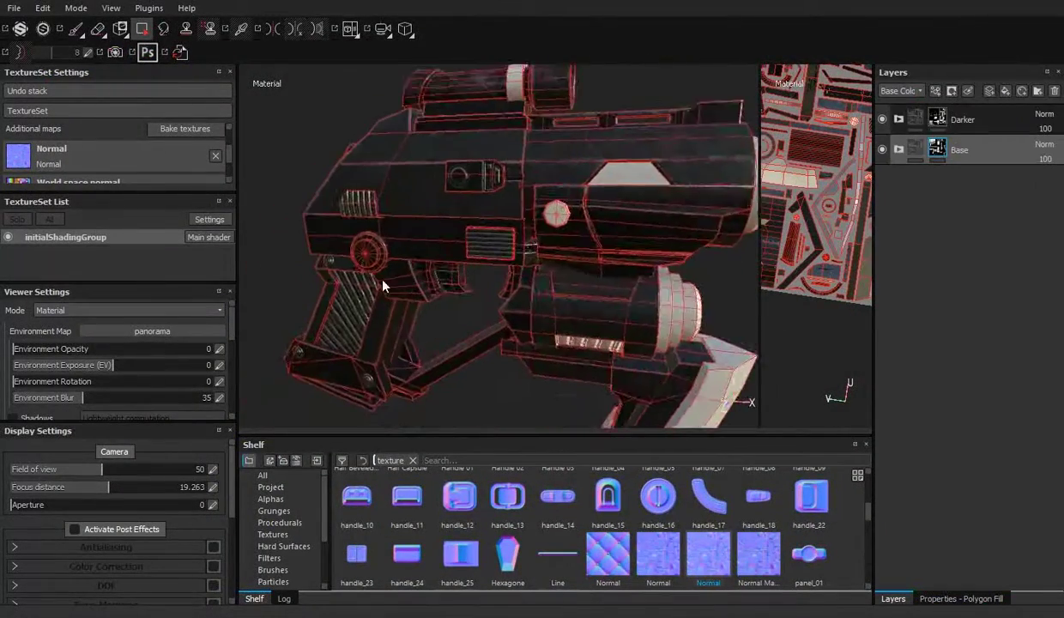
Step: Compare against the hidden Darker folder and darken Base Metal's Color 01 and Color 02
click(898, 149)
click(935, 209)
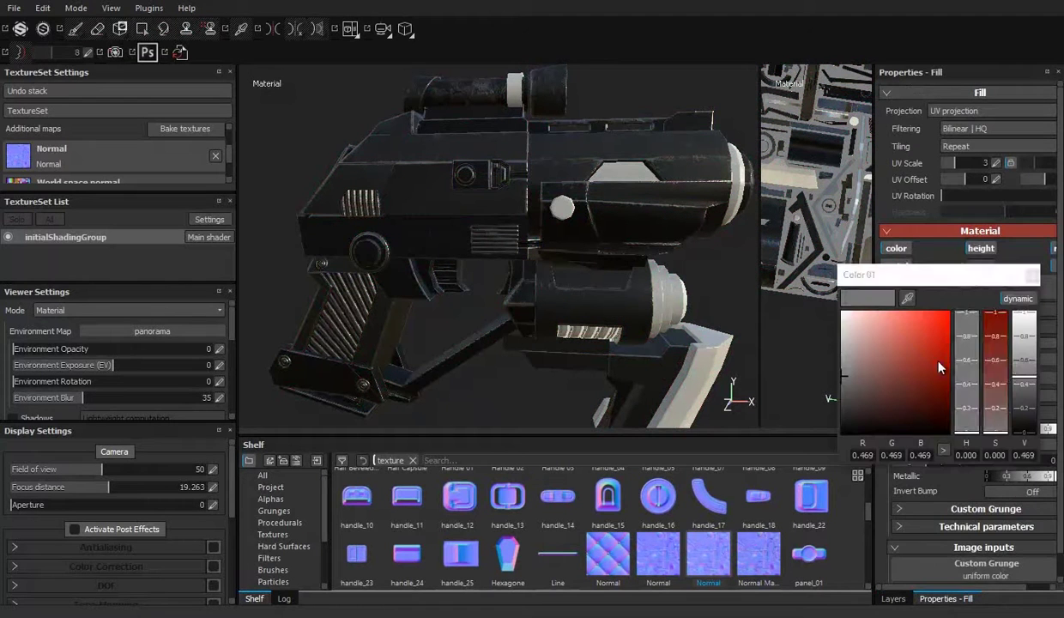
click(893, 598)
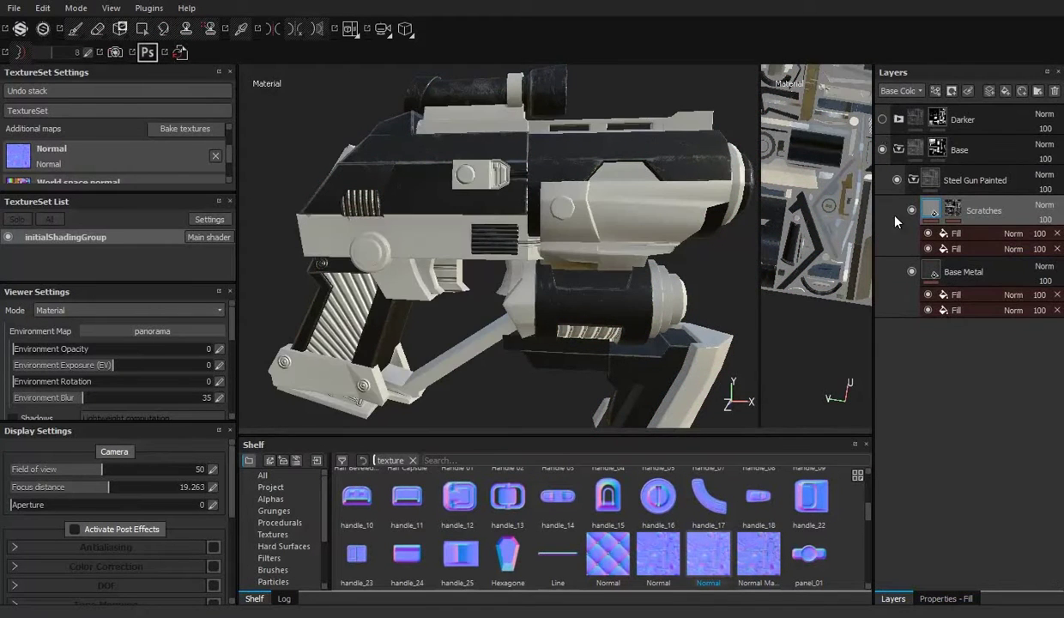
click(883, 120)
click(902, 257)
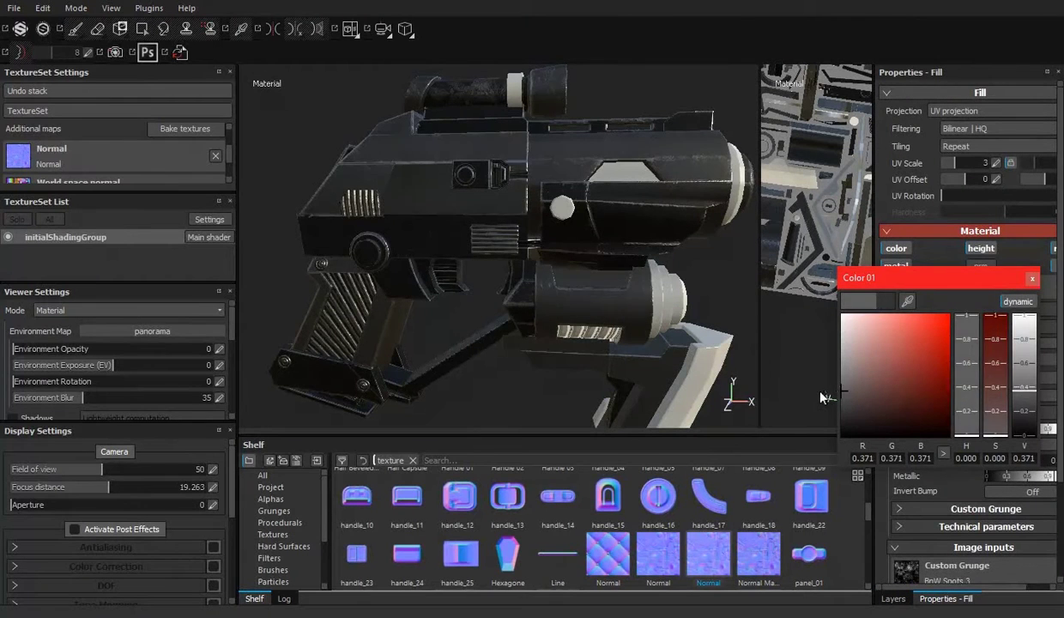
click(965, 365)
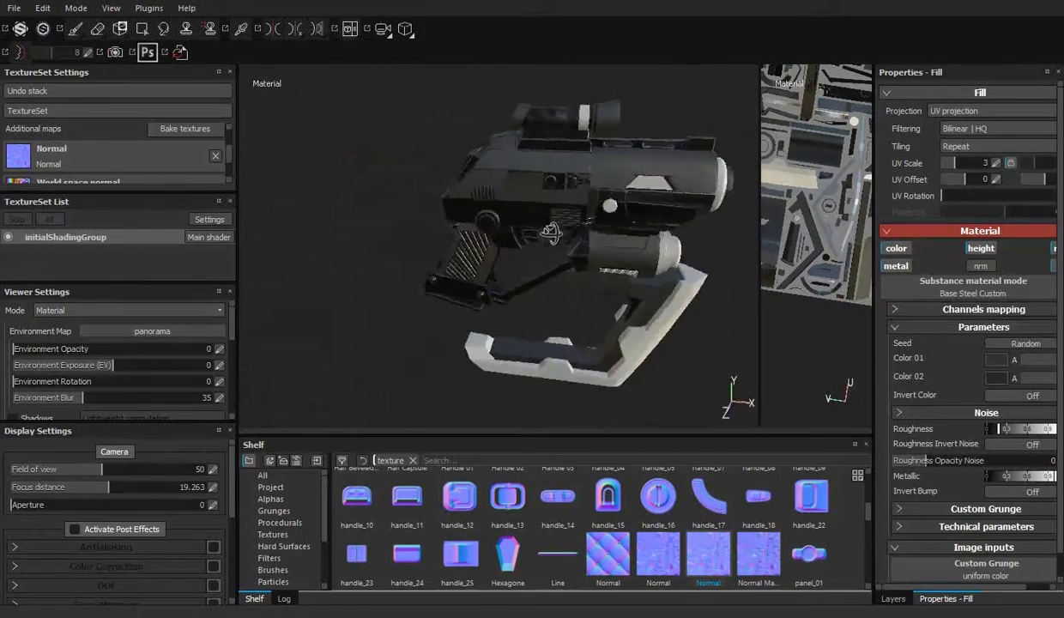
mouse_move(551, 232)
alt+mouse_down()
mouse_move(396, 206)
mouse_move(612, 242)
mouse_move(551, 214)
mouse_move(541, 262)
alt+mouse_up()
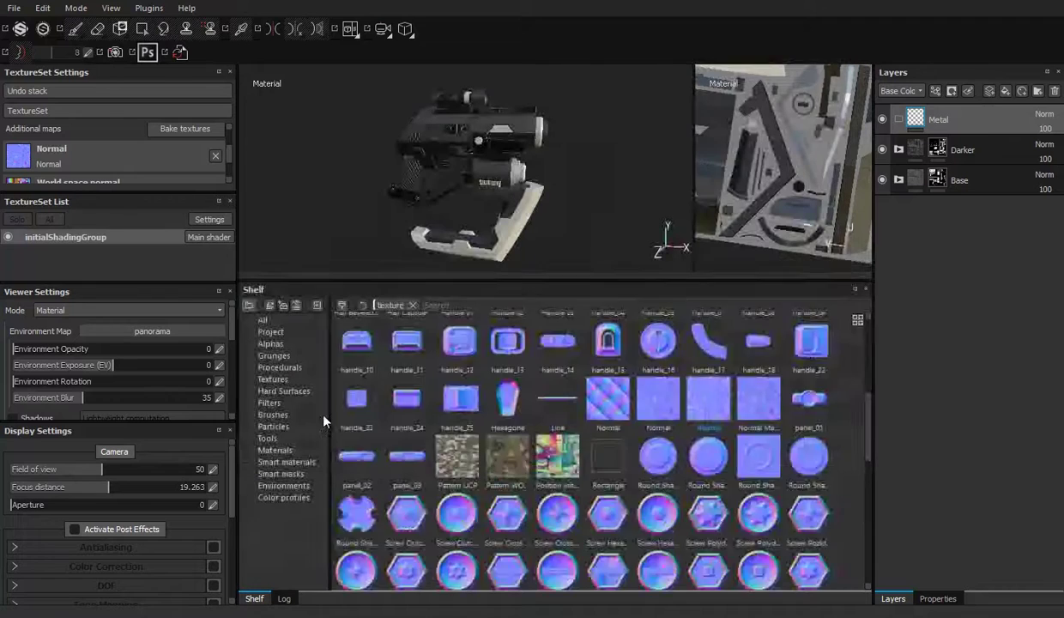
Step: Bring up the smart materials and collapse the Metal folder holding Steel Scratched
click(287, 460)
scroll(841, 385, down, 10)
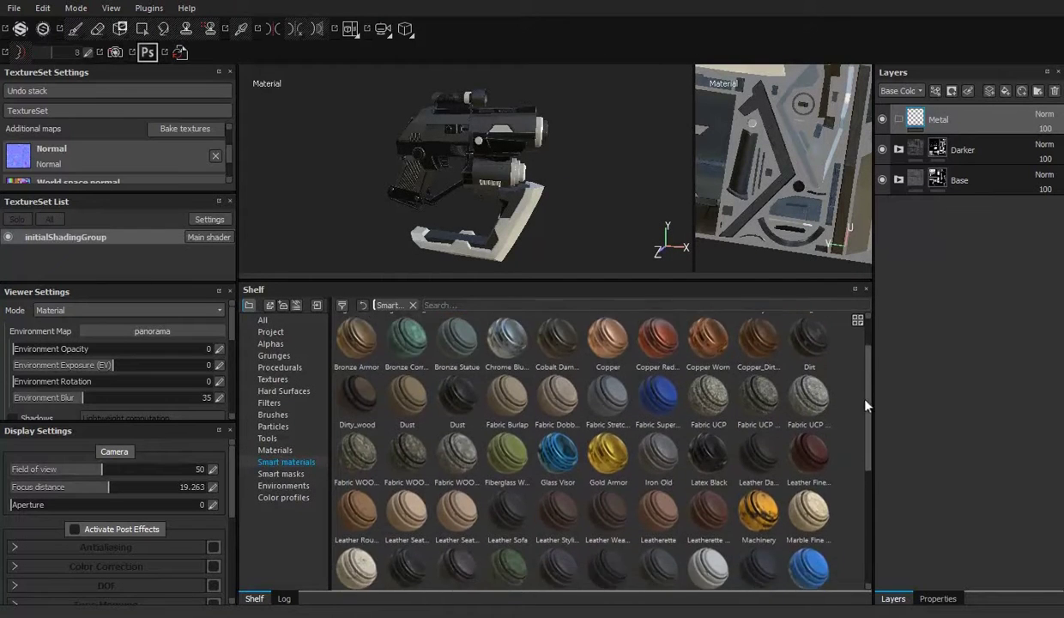
mouse_move(657, 505)
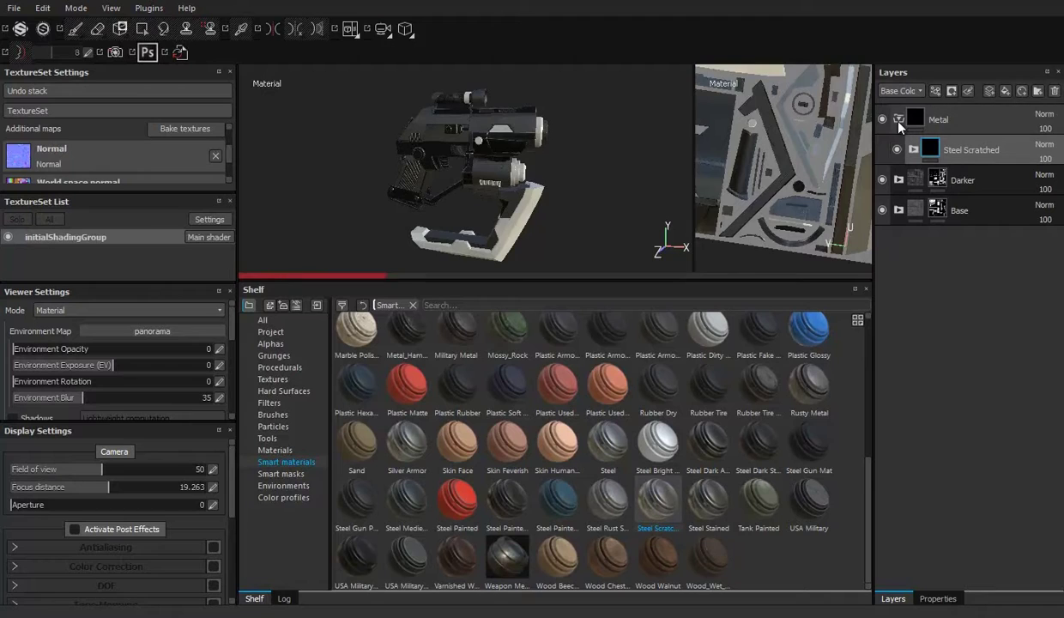
click(899, 125)
drag(647, 273, 646, 491)
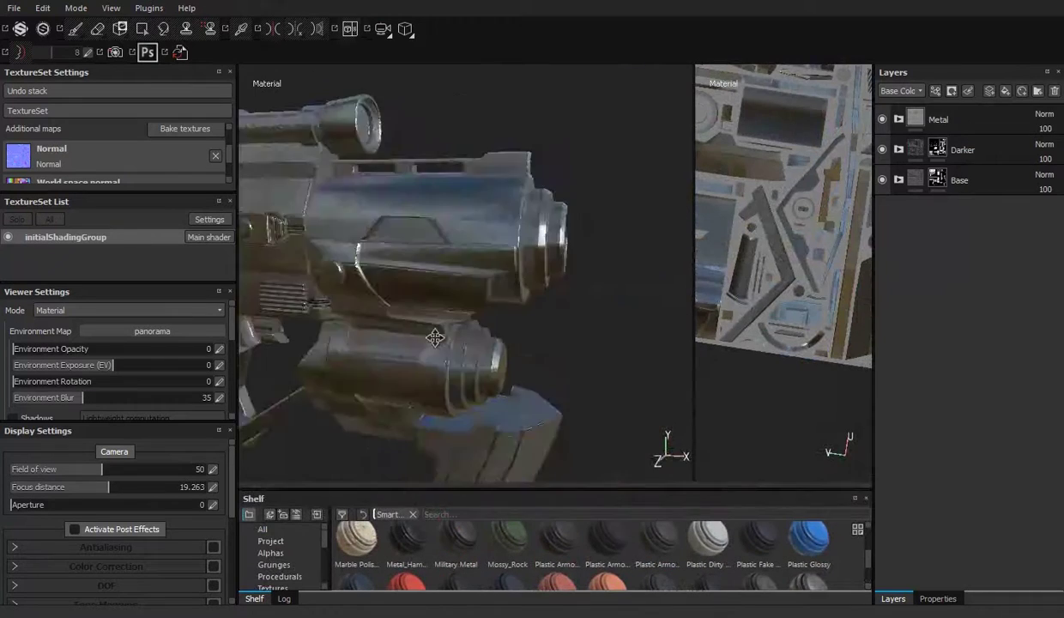
alt+drag(436, 338, 481, 283)
Step: Give the Metal layer a black mask, switch to polygon fill, and save the project
right_click(909, 120)
click(918, 145)
key(4)
mouse_move(569, 199)
alt+mouse_down()
mouse_move(457, 239)
mouse_move(429, 326)
mouse_move(395, 309)
mouse_move(532, 275)
mouse_move(575, 301)
mouse_move(432, 335)
alt+mouse_up()
mouse_move(611, 158)
alt+mouse_down()
mouse_move(522, 232)
mouse_move(475, 230)
mouse_move(530, 344)
mouse_move(1013, 107)
alt+mouse_up()
key(ctrl+s)
scroll(581, 212, up, 3)
mouse_move(580, 212)
alt+mouse_down()
mouse_move(457, 236)
mouse_move(377, 614)
alt+mouse_up()
mouse_move(378, 490)
mouse_down()
mouse_move(492, 364)
mouse_move(491, 337)
mouse_up()
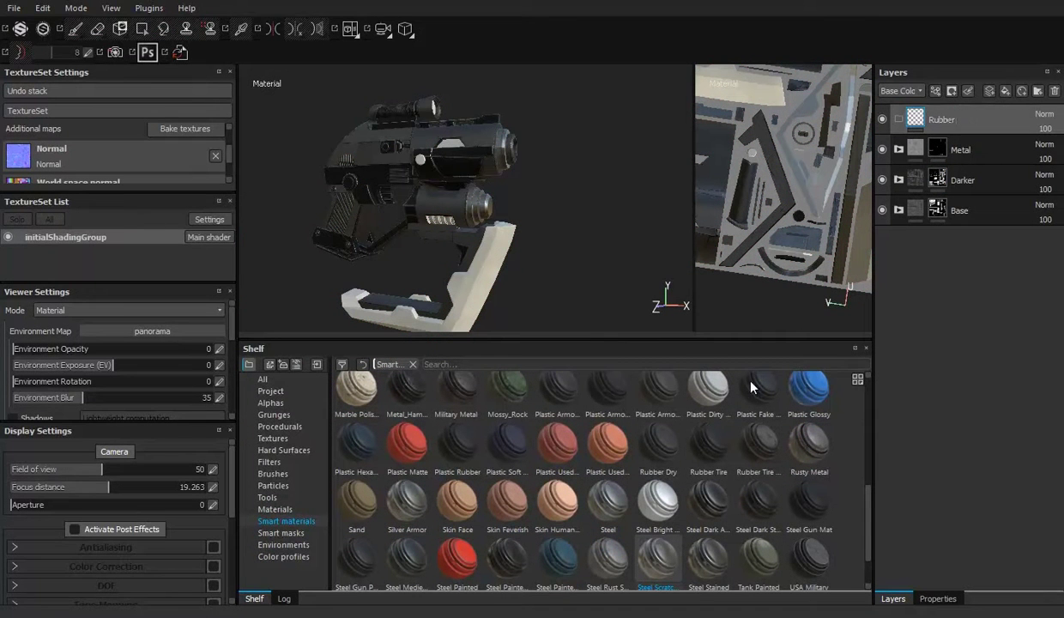
Step: Drop Plastic Rubber into the Rubber folder and give it a black mask
drag(457, 442, 941, 120)
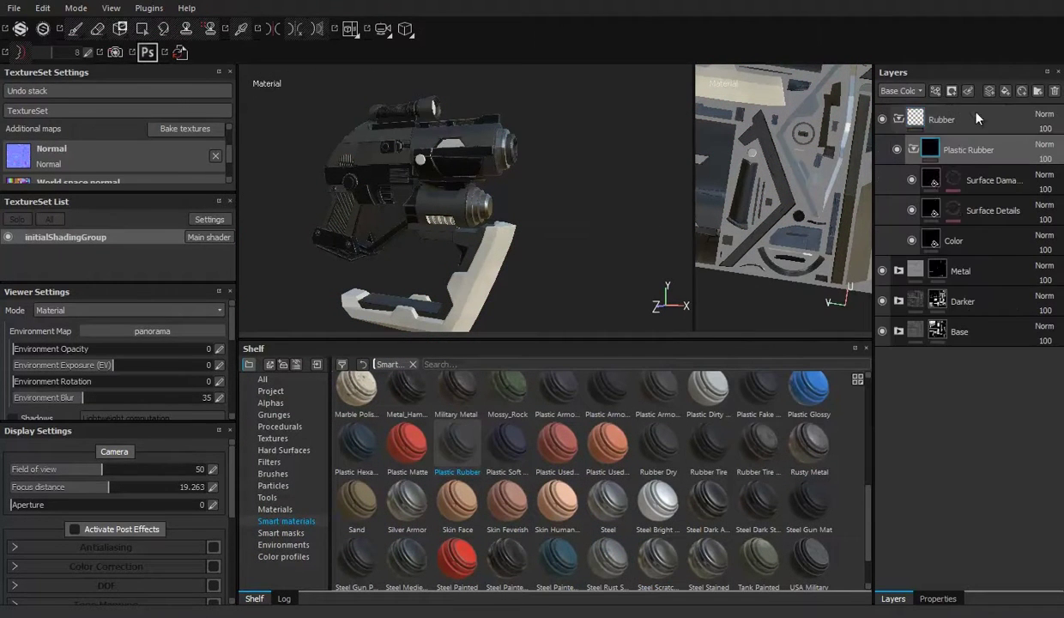
right_click(896, 125)
click(927, 140)
Step: Polygon-fill the scope's rubber parts into the Rubber mask
mouse_move(437, 262)
alt+mouse_down()
mouse_move(496, 238)
mouse_move(976, 546)
alt+mouse_up()
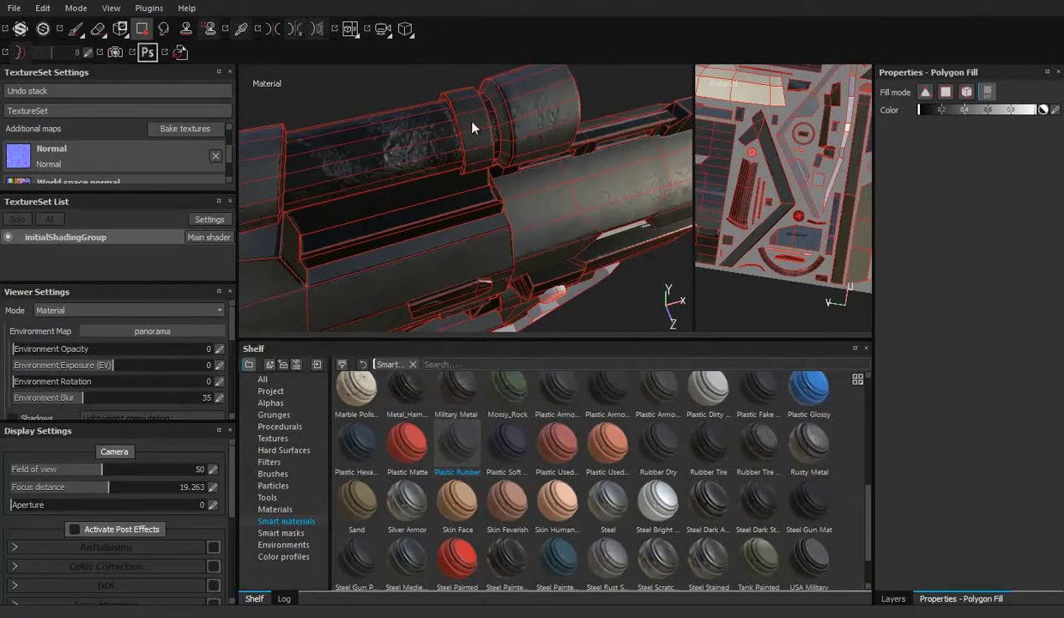
mouse_move(472, 128)
alt+mouse_down()
mouse_move(334, 219)
mouse_move(448, 247)
alt+mouse_up()
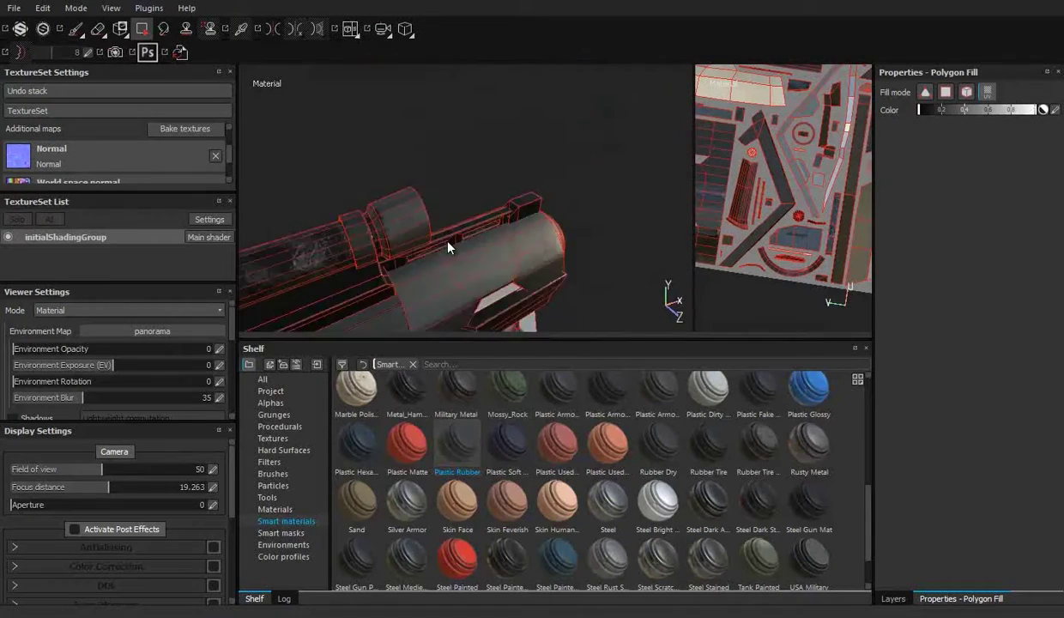
mouse_move(543, 268)
alt+mouse_down()
mouse_move(369, 248)
mouse_move(541, 208)
alt+mouse_up()
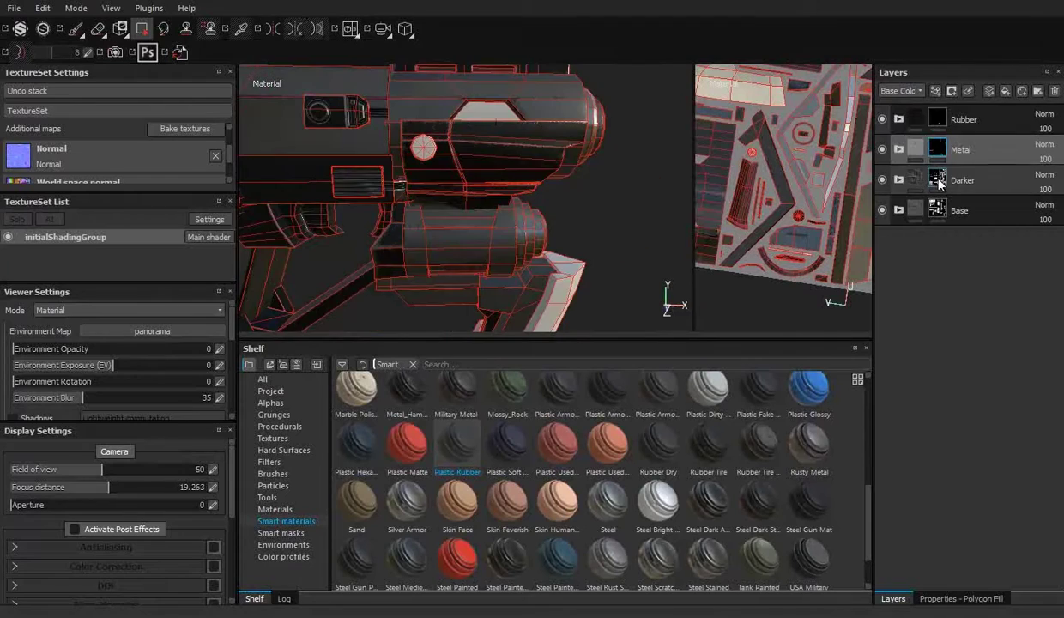
click(961, 598)
alt+drag(499, 158, 617, 155)
mouse_move(532, 231)
alt+mouse_down()
mouse_move(486, 246)
mouse_move(362, 204)
mouse_move(489, 200)
mouse_move(429, 215)
alt+mouse_up()
click(892, 598)
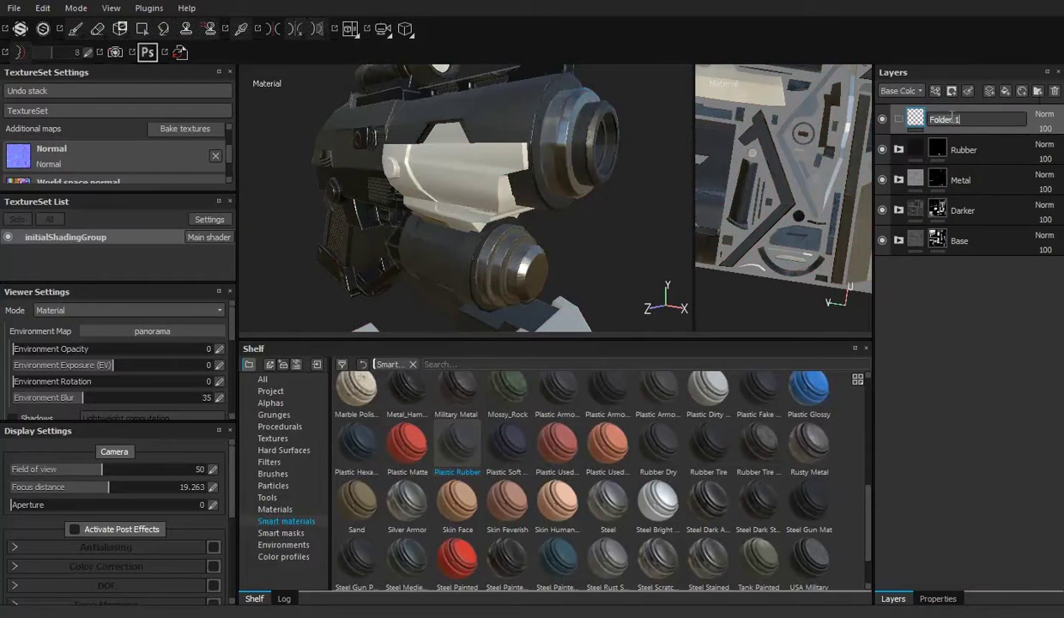
Step: Drop the Machinery smart material into the Blue folder and frame its orange grip part
right_click(944, 120)
scroll(601, 472, up, 3)
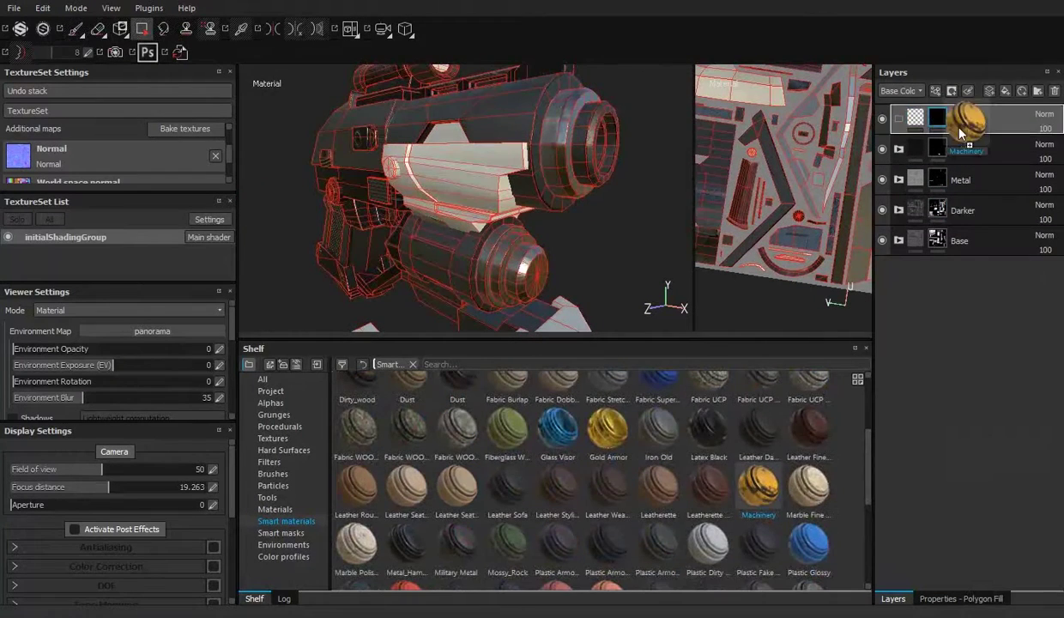
drag(759, 489, 965, 153)
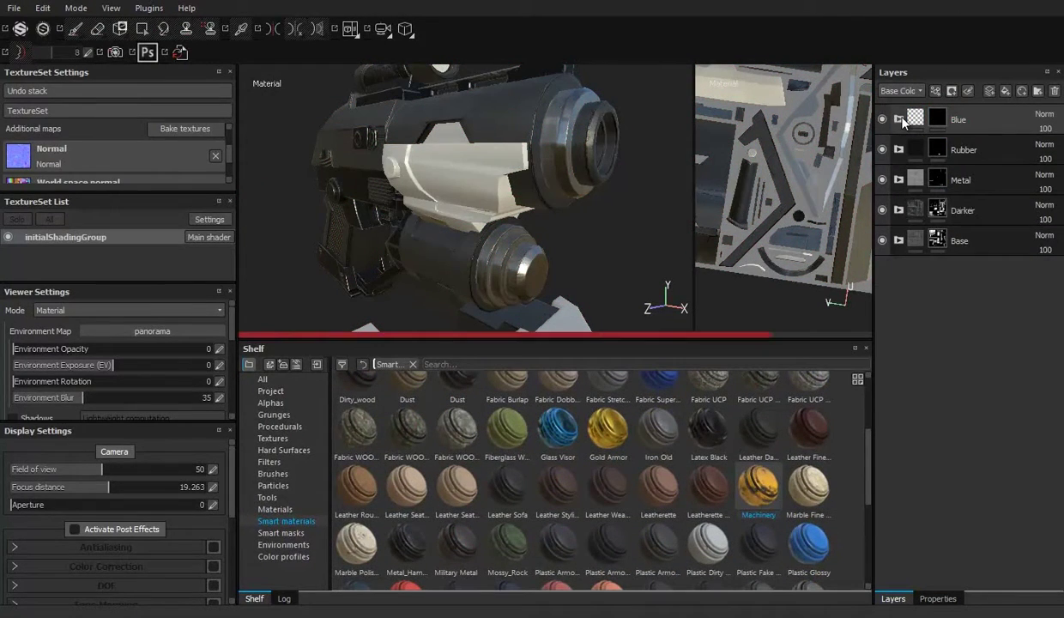
click(903, 122)
mouse_move(494, 174)
alt+mouse_down()
mouse_move(499, 215)
mouse_move(524, 225)
alt+mouse_up()
mouse_move(523, 225)
alt+right_down()
mouse_move(530, 232)
mouse_move(423, 161)
alt+right_up()
alt+drag(423, 161, 430, 214)
alt+right_drag(430, 213, 420, 242)
mouse_move(421, 242)
alt+mouse_down()
mouse_move(407, 242)
mouse_move(463, 214)
alt+mouse_up()
Step: Change the Machinery Metal Base colour from orange to blue
click(893, 598)
click(913, 149)
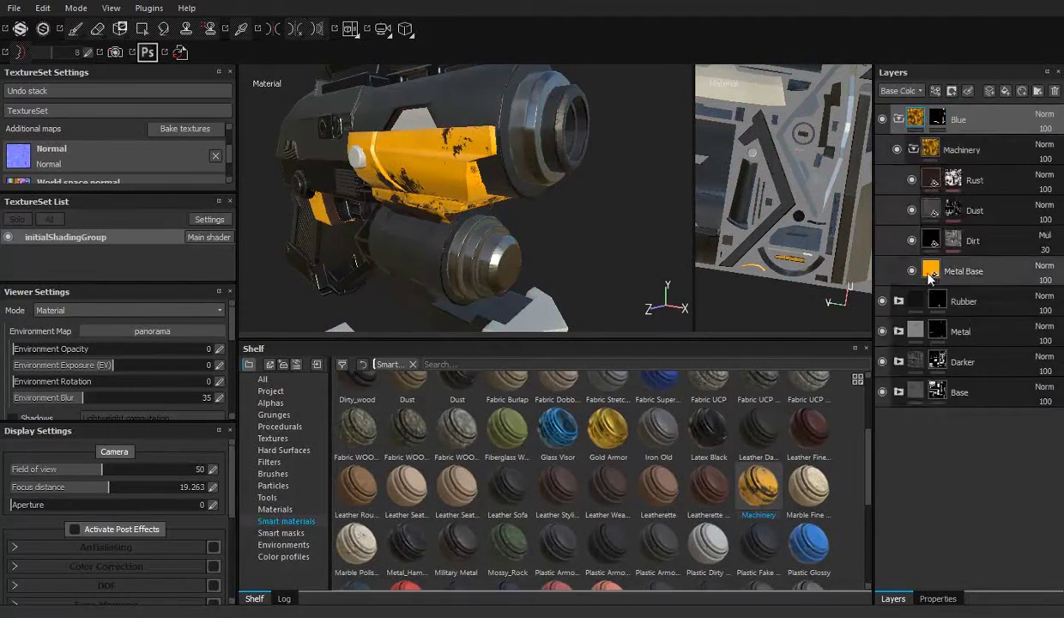
click(930, 271)
mouse_move(966, 351)
mouse_down()
mouse_move(953, 326)
mouse_move(973, 344)
mouse_up()
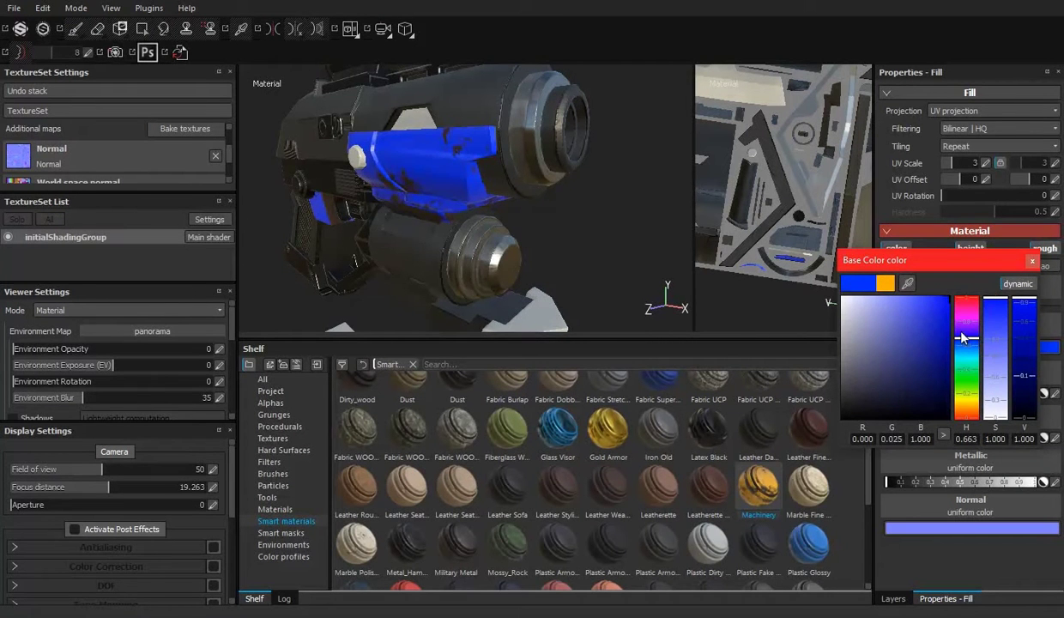
click(1032, 260)
Step: Tune the wear mask generator's Global Balance and check the blue paint wear
click(892, 599)
click(995, 197)
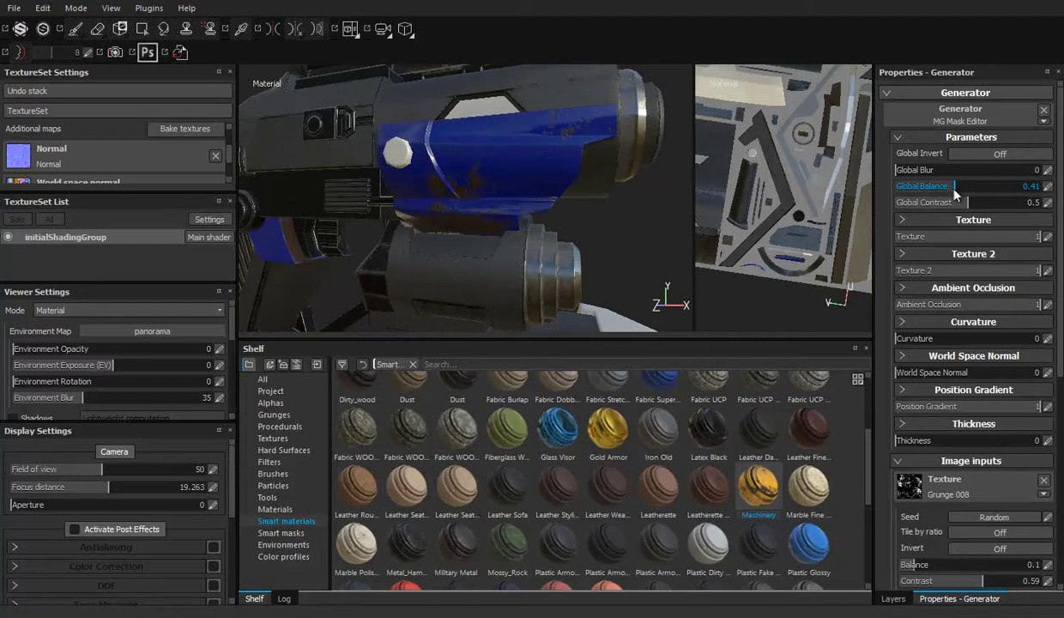
mouse_move(615, 233)
alt+mouse_down()
mouse_move(598, 183)
mouse_move(475, 175)
mouse_move(546, 238)
alt+mouse_up()
click(892, 598)
Step: Delete the Rust layer's mask generator
click(960, 598)
click(892, 598)
key(Delete)
click(931, 180)
click(893, 598)
Step: Review the Rust fill's metal colour and view the whole gun
click(948, 598)
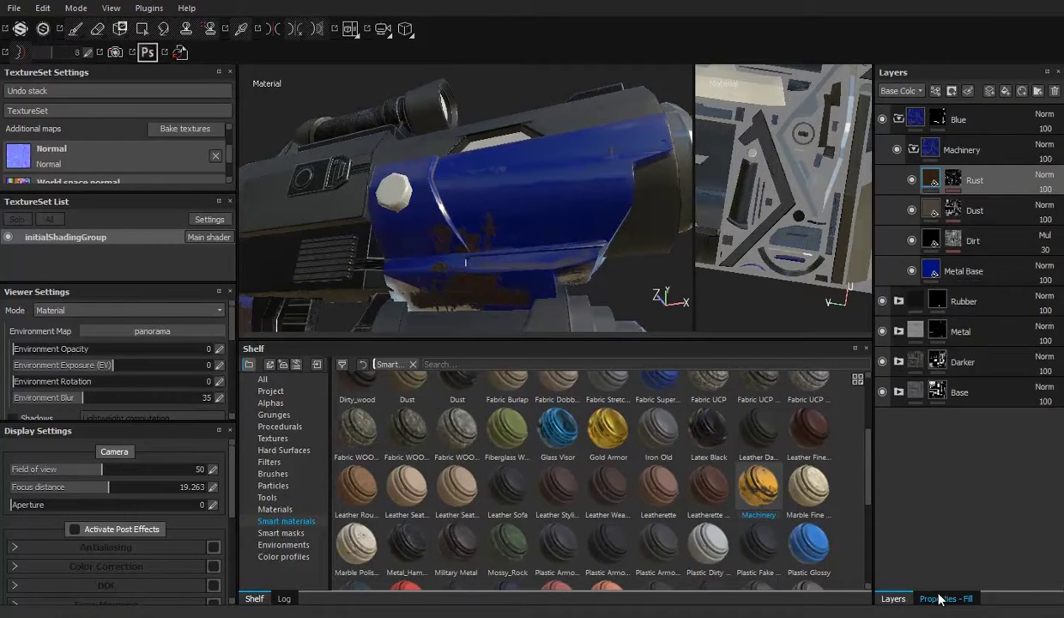
click(939, 598)
click(894, 467)
mouse_move(487, 174)
alt+mouse_down()
mouse_move(512, 205)
mouse_move(754, 165)
alt+mouse_up()
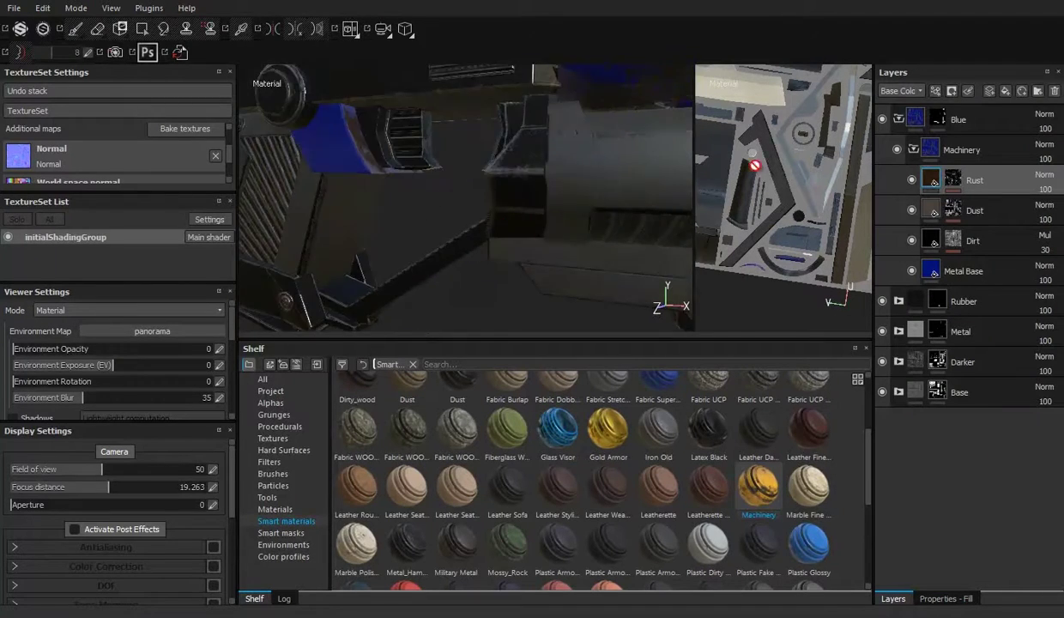
mouse_move(393, 140)
alt+mouse_down()
mouse_move(411, 188)
mouse_move(458, 204)
mouse_move(450, 166)
mouse_move(427, 219)
mouse_move(442, 230)
mouse_move(394, 232)
mouse_move(482, 220)
mouse_move(520, 180)
mouse_move(496, 198)
mouse_move(584, 171)
alt+mouse_up()
Step: Add a new fill layer and bring up the Procedurals shelf
click(970, 90)
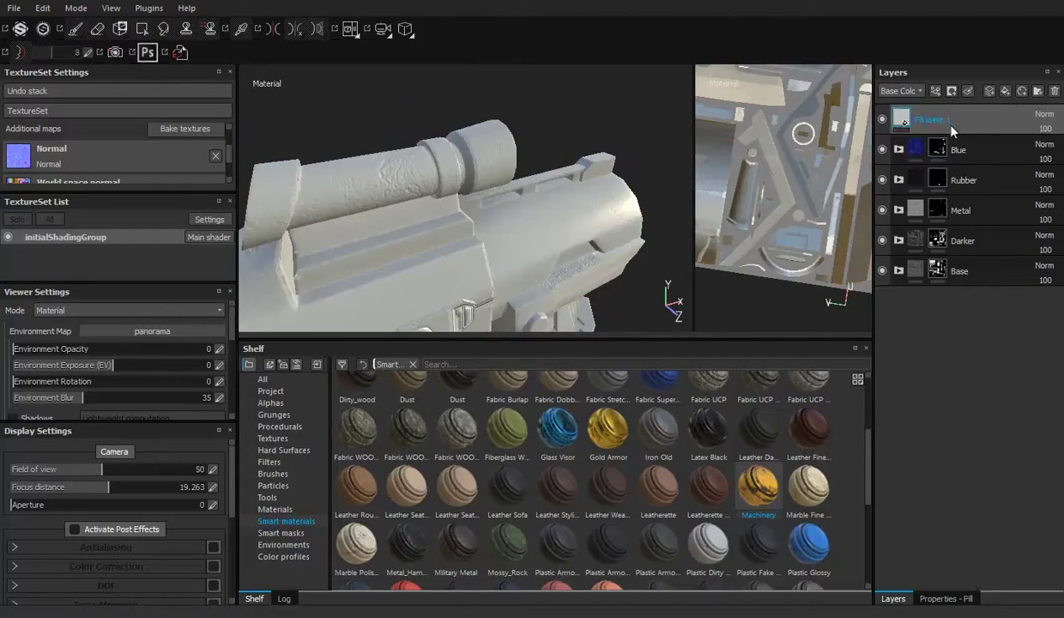
click(894, 598)
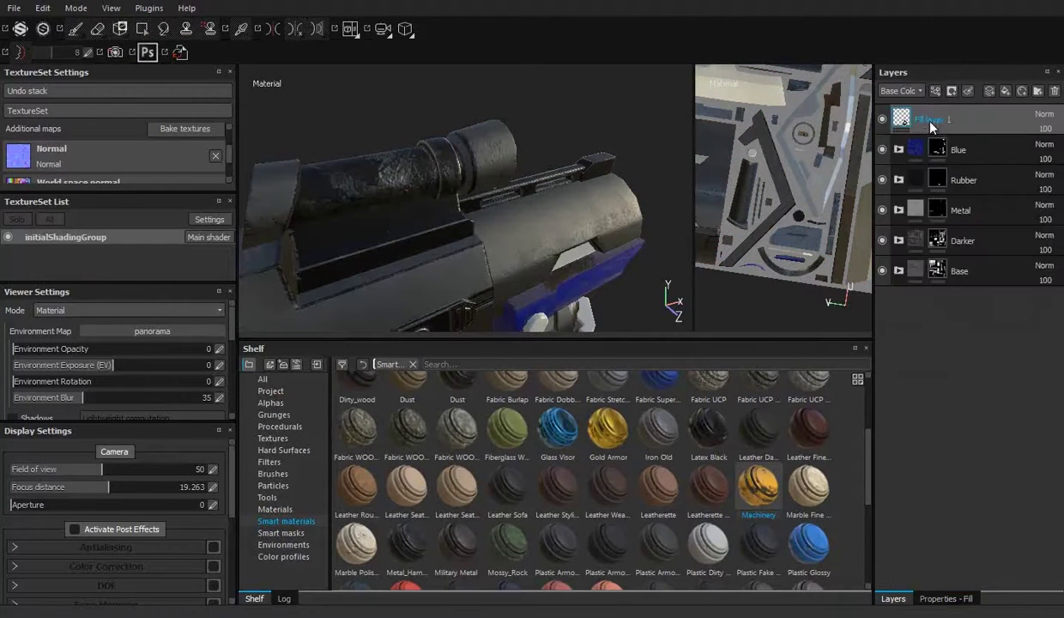
click(952, 598)
click(893, 598)
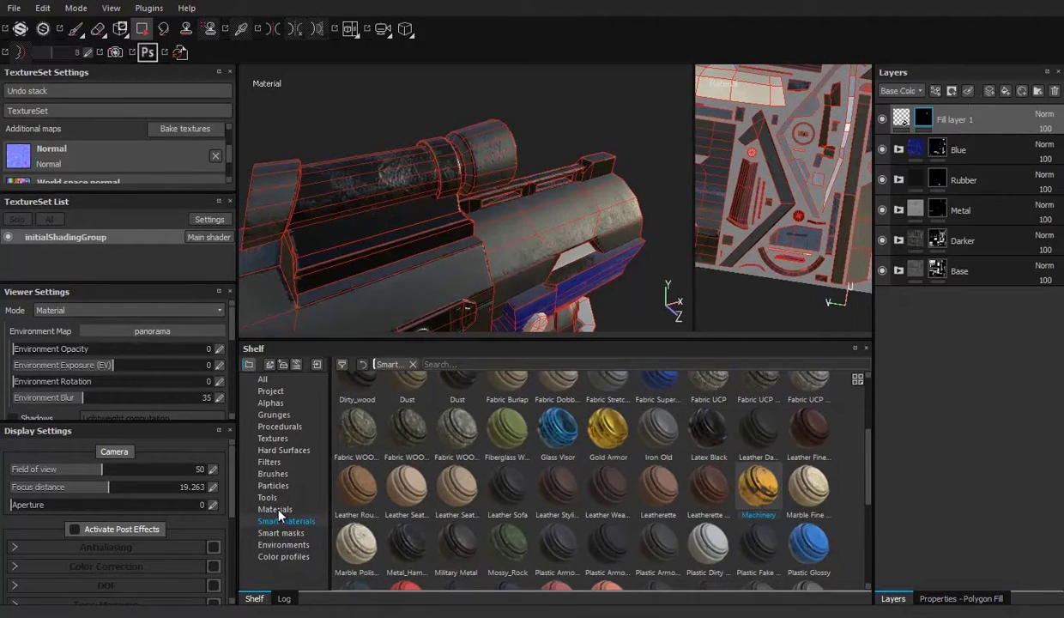
click(273, 485)
click(279, 426)
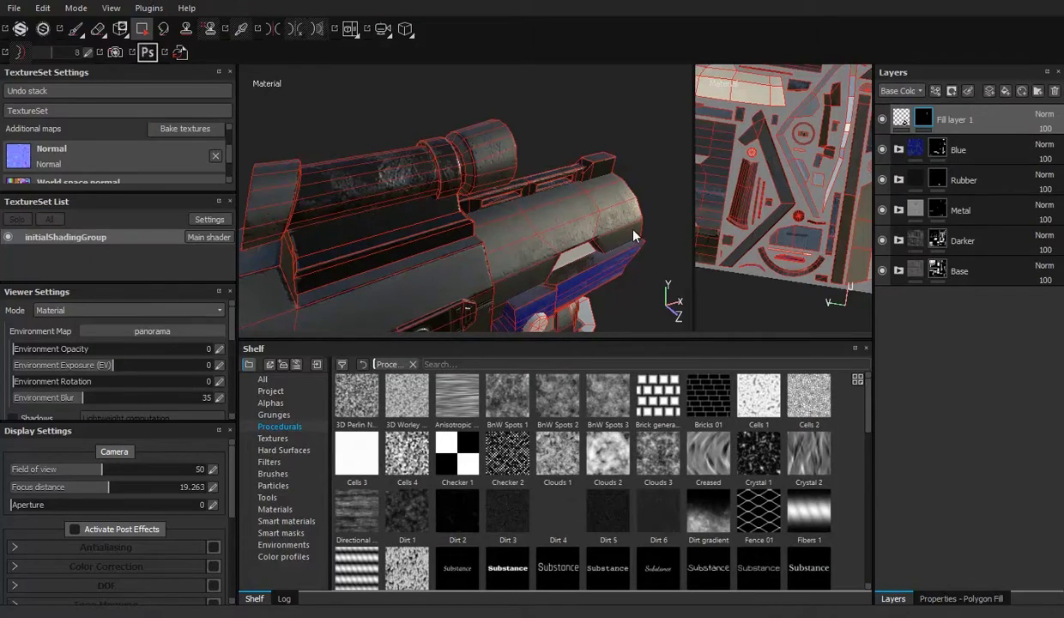
Step: Drop Tile Generator into Fill layer 1's height slot
click(952, 599)
scroll(838, 415, down, 2)
scroll(823, 515, down, 5)
scroll(766, 506, down, 3)
drag(767, 506, 970, 326)
Step: Check the knurled pattern on the scope ring and add a new Lights layer on top
alt+drag(513, 185, 518, 239)
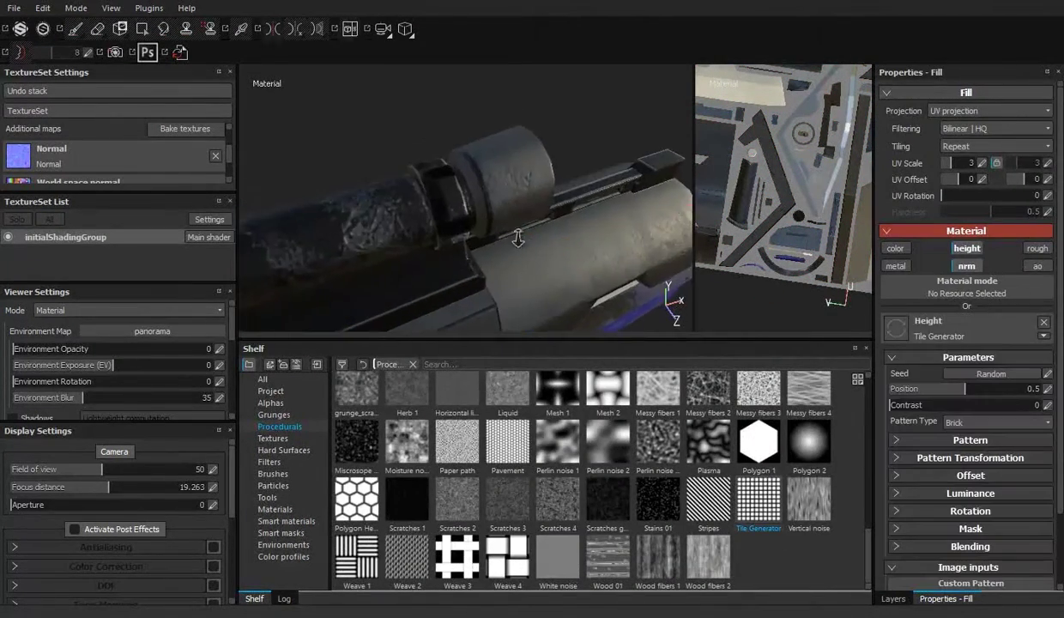
mouse_move(536, 179)
alt+mouse_down()
mouse_move(482, 273)
mouse_move(532, 257)
alt+mouse_up()
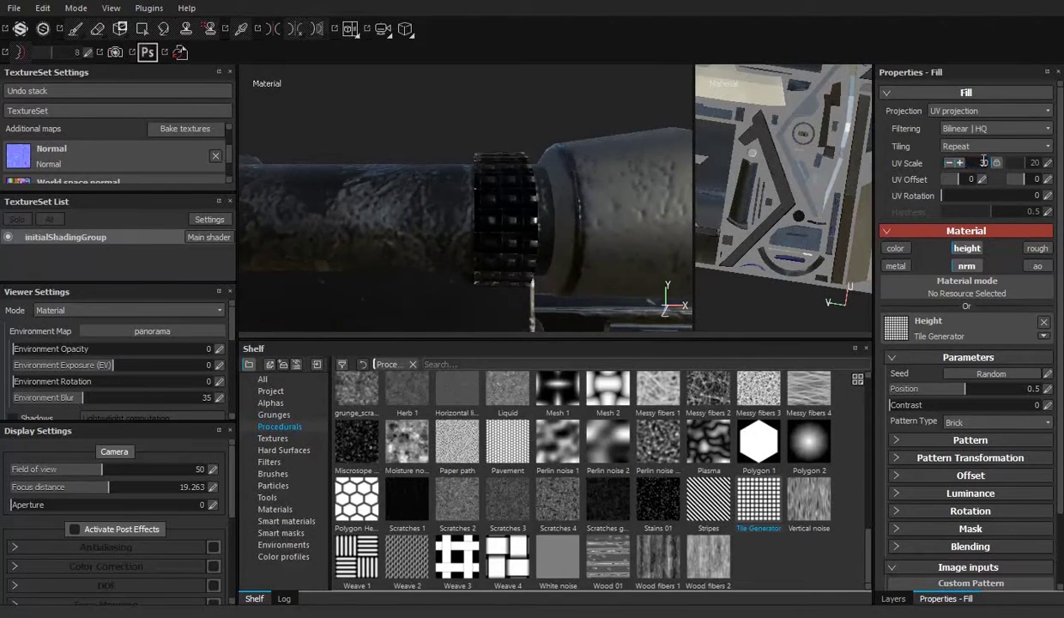
mouse_move(446, 197)
alt+mouse_down()
mouse_move(381, 226)
mouse_move(356, 184)
mouse_move(545, 194)
alt+mouse_up()
click(893, 598)
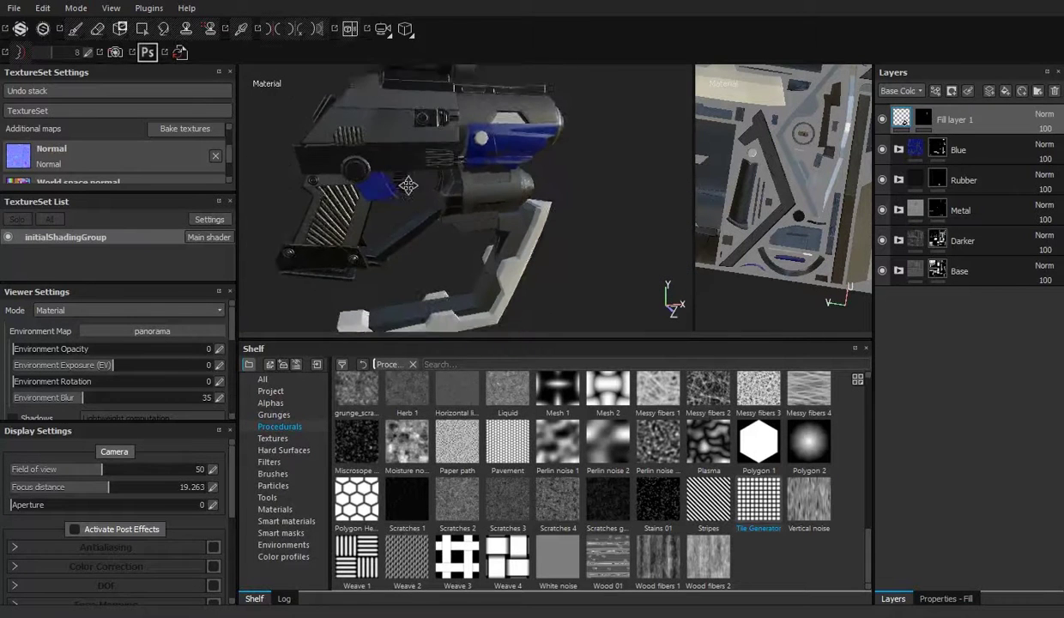
click(1006, 90)
Step: Set the Iron Shiny light layer's metal colour to red
alt+drag(656, 110, 713, 116)
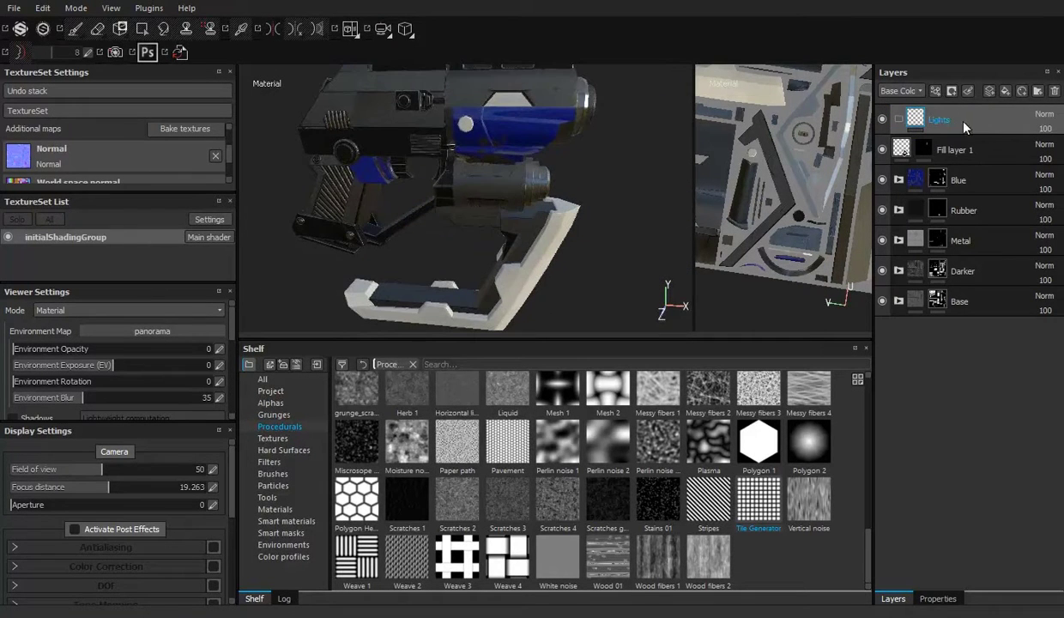
click(273, 508)
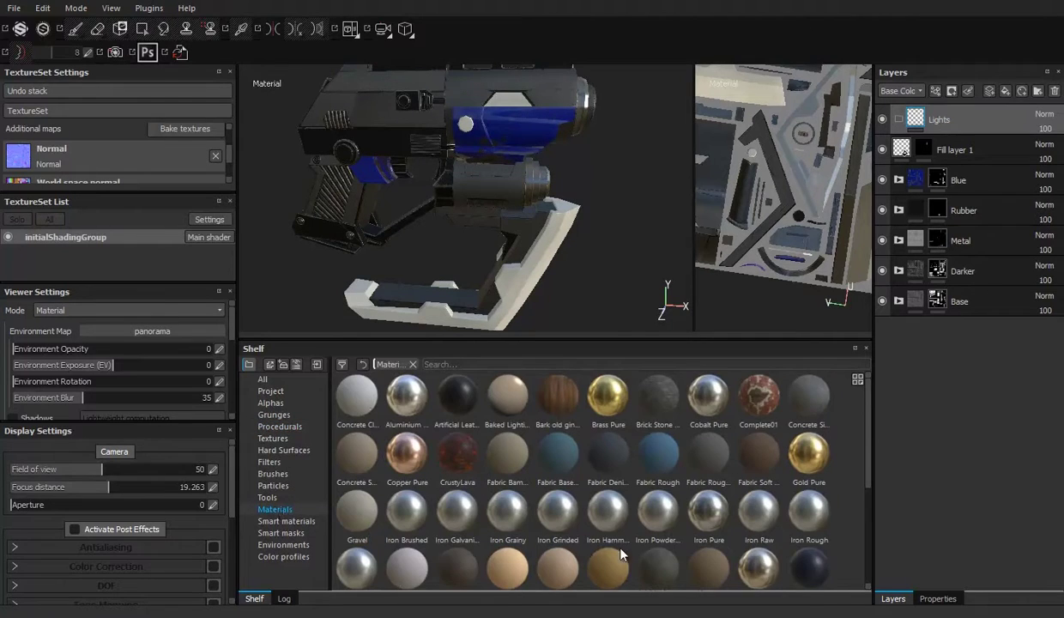
scroll(406, 498, down, 2)
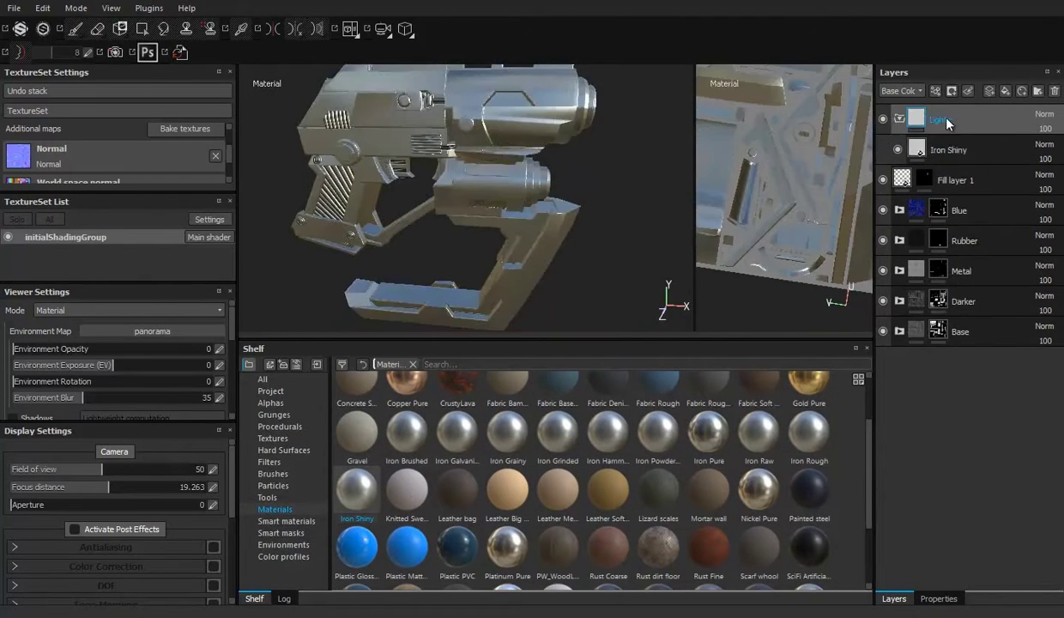
key(4)
scroll(428, 248, up, 3)
alt+drag(428, 248, 662, 230)
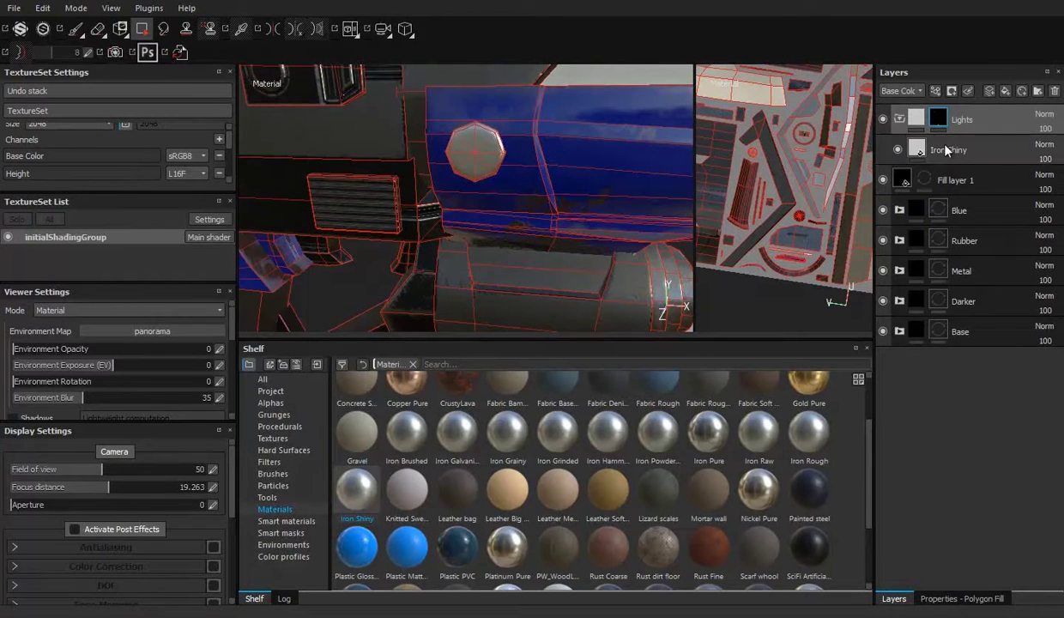
click(945, 150)
click(964, 359)
drag(889, 353, 950, 361)
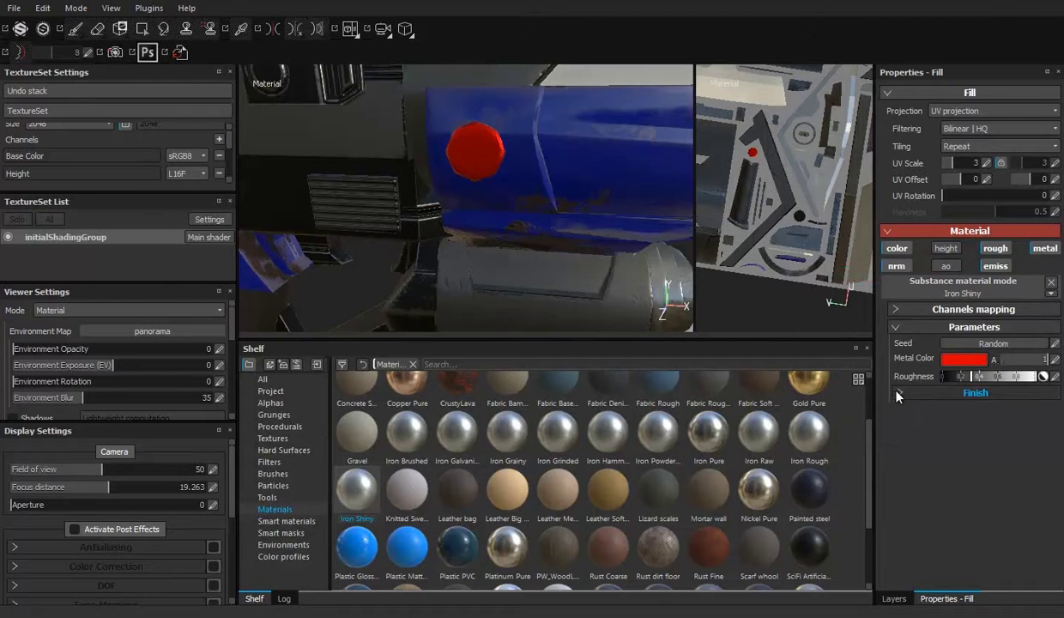
Step: Add a fill layer in the Lights folder with Emissive enabled in red
click(893, 598)
click(1012, 90)
click(990, 266)
click(944, 347)
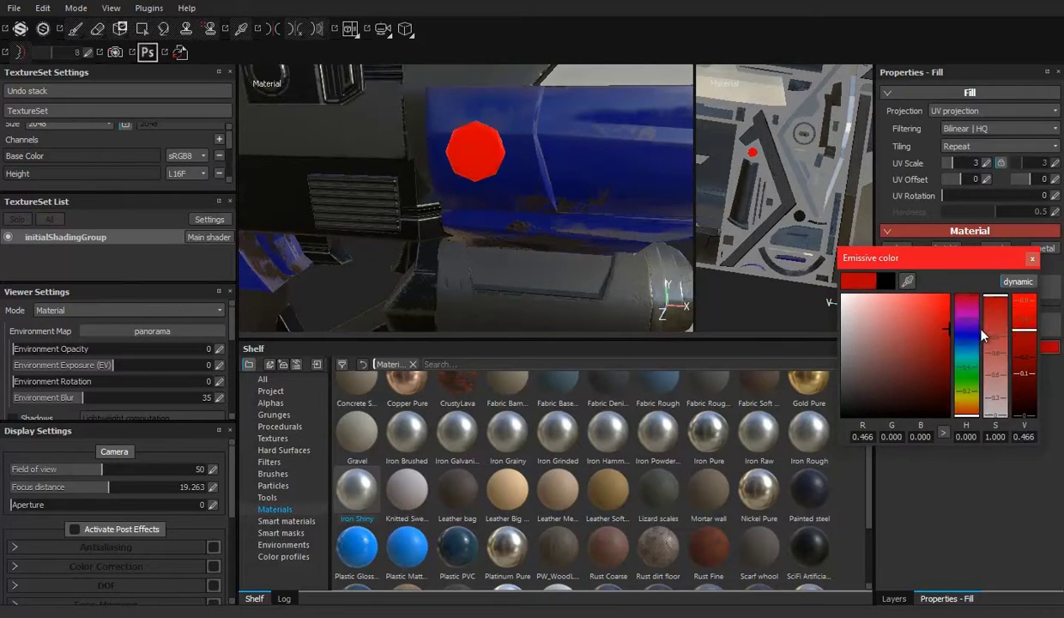
click(1032, 257)
Step: Collapse the Lights folder and create a new folder at the top of the stack
alt+drag(463, 238, 467, 191)
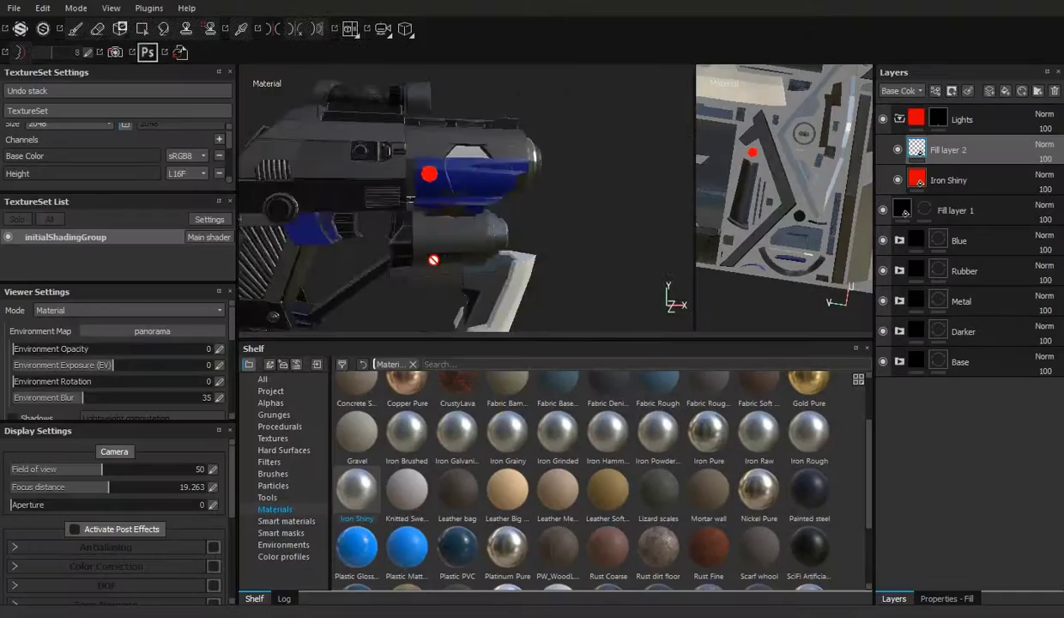
alt+drag(435, 254, 463, 223)
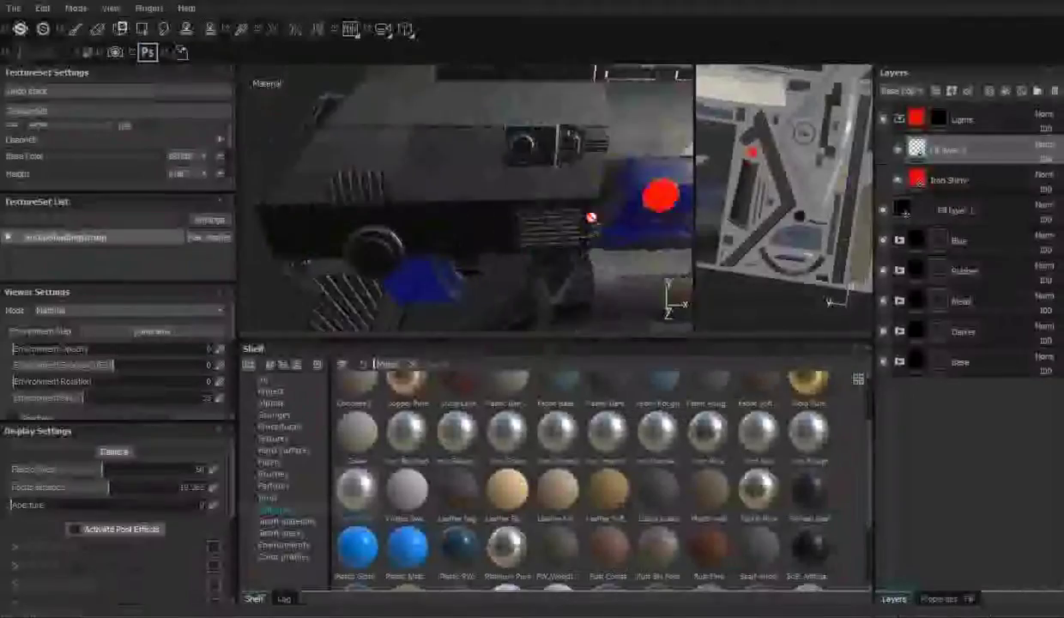
alt+drag(594, 221, 600, 206)
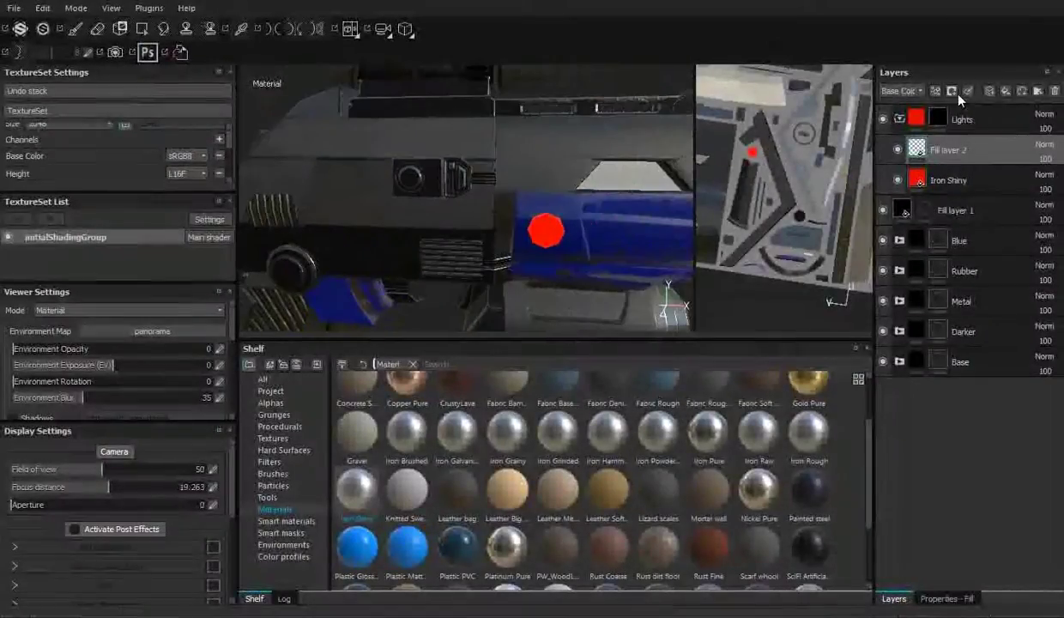
click(1021, 90)
click(1034, 90)
text(Bluelight)
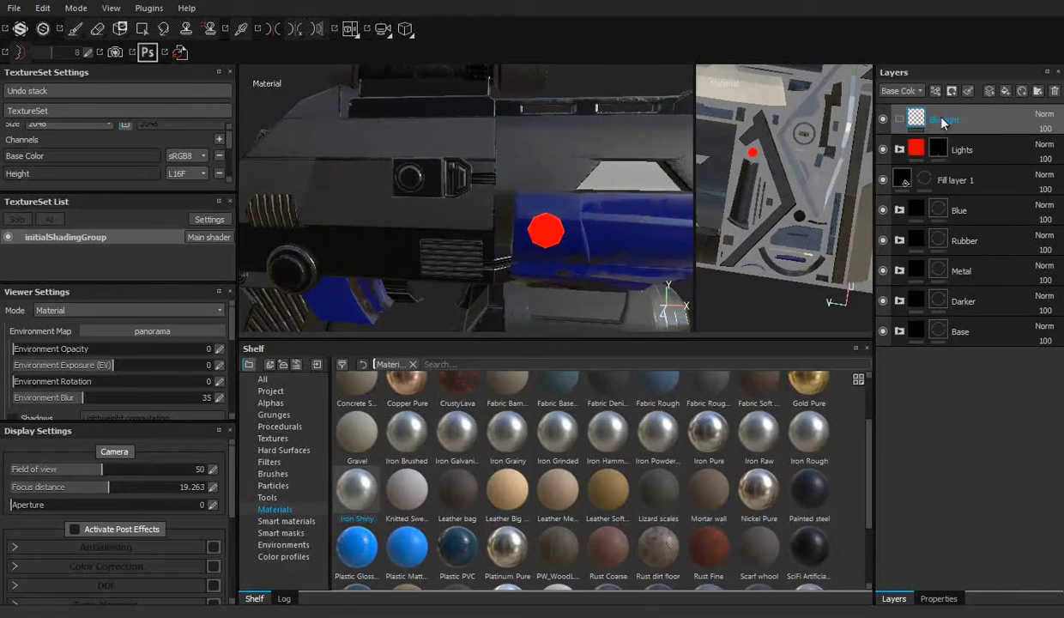
Step: Add a fill layer in the Bluelight folder with a blue emissive glow
alt+drag(245, 73, 985, 174)
click(894, 598)
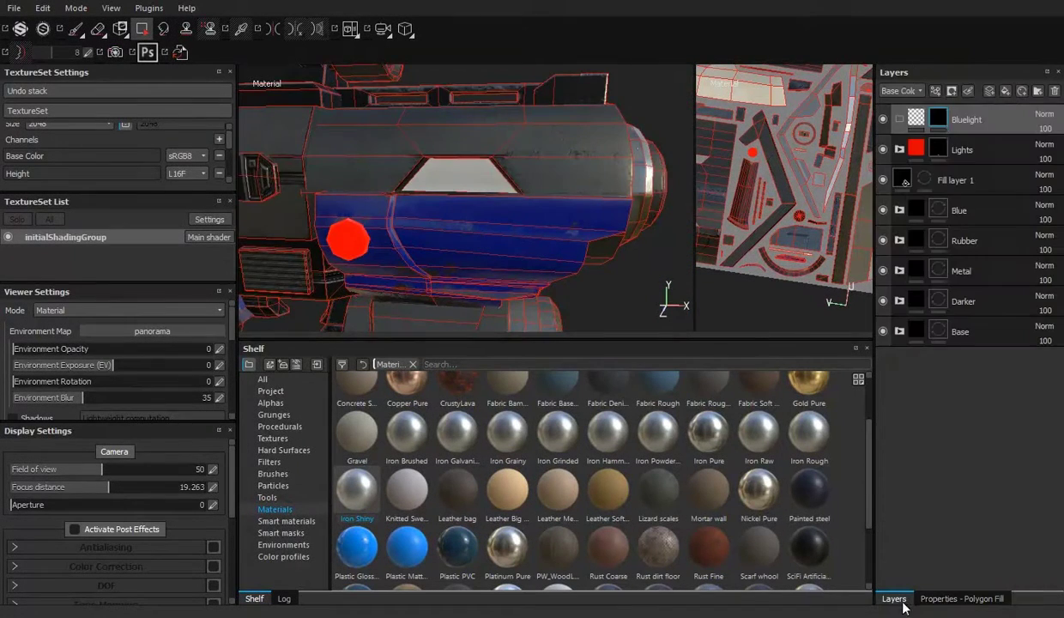
drag(944, 110, 953, 137)
click(944, 598)
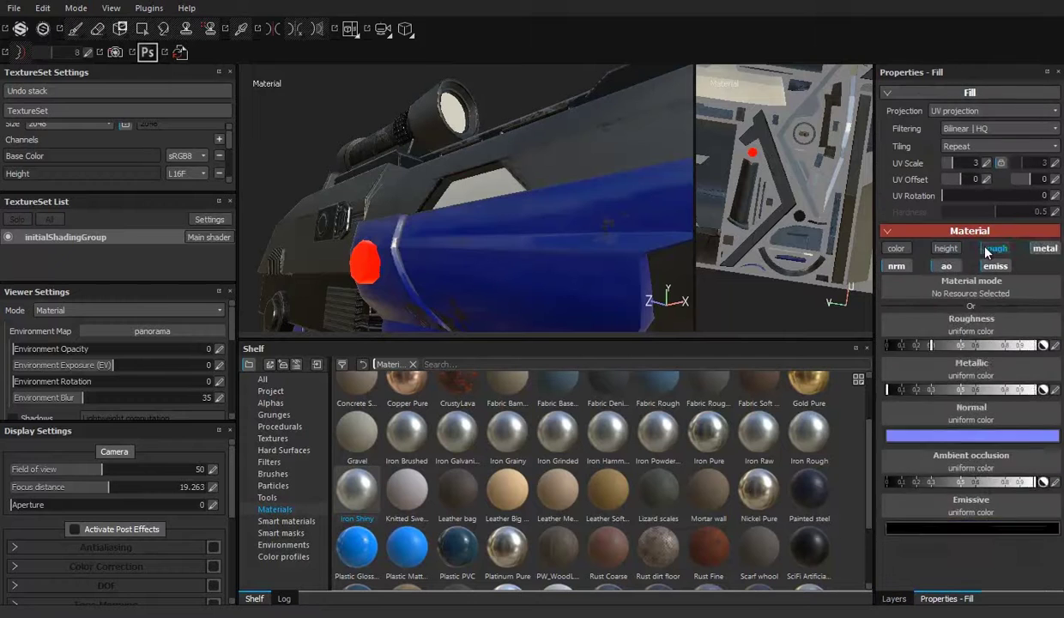
click(967, 375)
alt+drag(601, 214, 481, 214)
click(967, 351)
click(894, 599)
Step: Duplicate Iron Shiny into the Bluelight folder and make its metal colour blue
click(942, 239)
key(ctrl+d)
drag(941, 239, 948, 147)
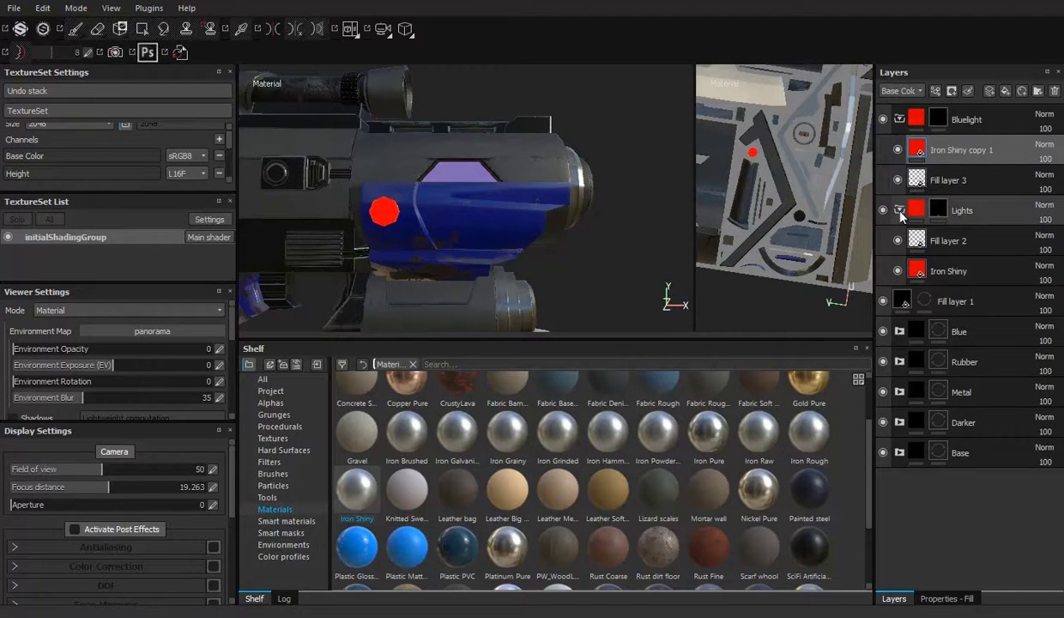
click(946, 599)
click(936, 350)
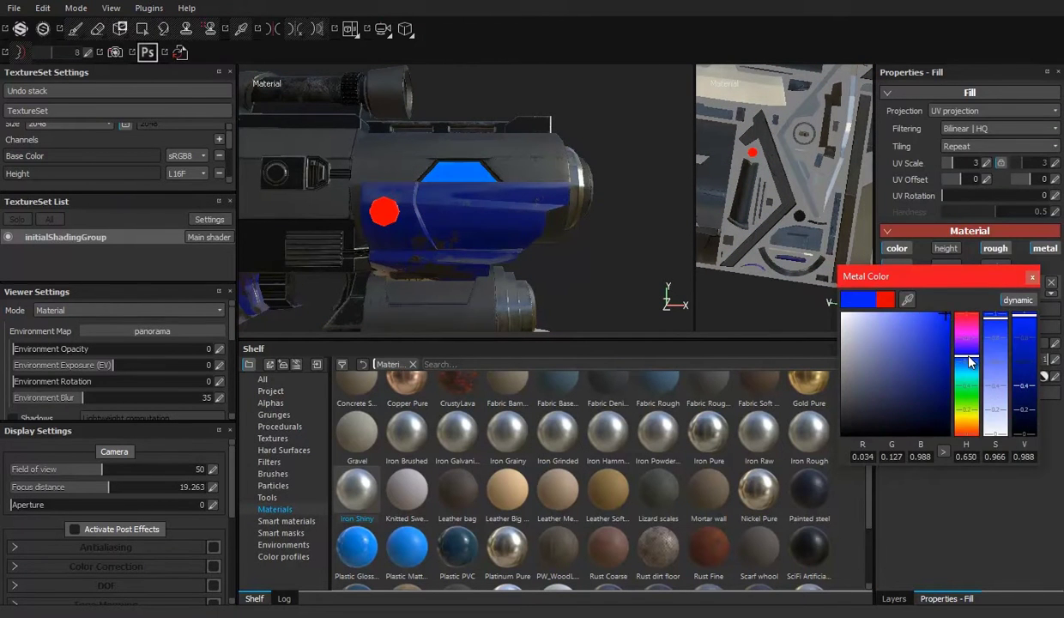
click(894, 599)
Step: Select the Metal layer's mask for painting
mouse_move(481, 206)
alt+mouse_down()
mouse_move(390, 199)
mouse_move(446, 206)
mouse_move(403, 223)
alt+mouse_up()
scroll(463, 206, up, 5)
click(938, 271)
Step: Paint the bolt onto the Metal mask using the JRO_UI&Panels08_out alpha at brush size 3.17
click(283, 449)
click(271, 403)
scroll(584, 472, down, 3)
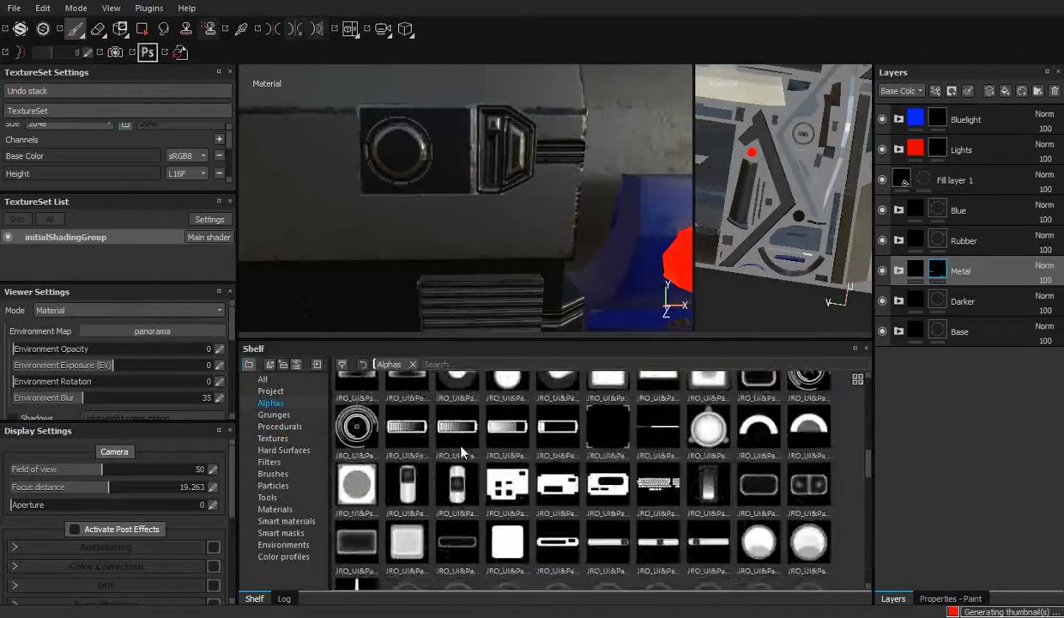
click(808, 494)
scroll(475, 188, up, 3)
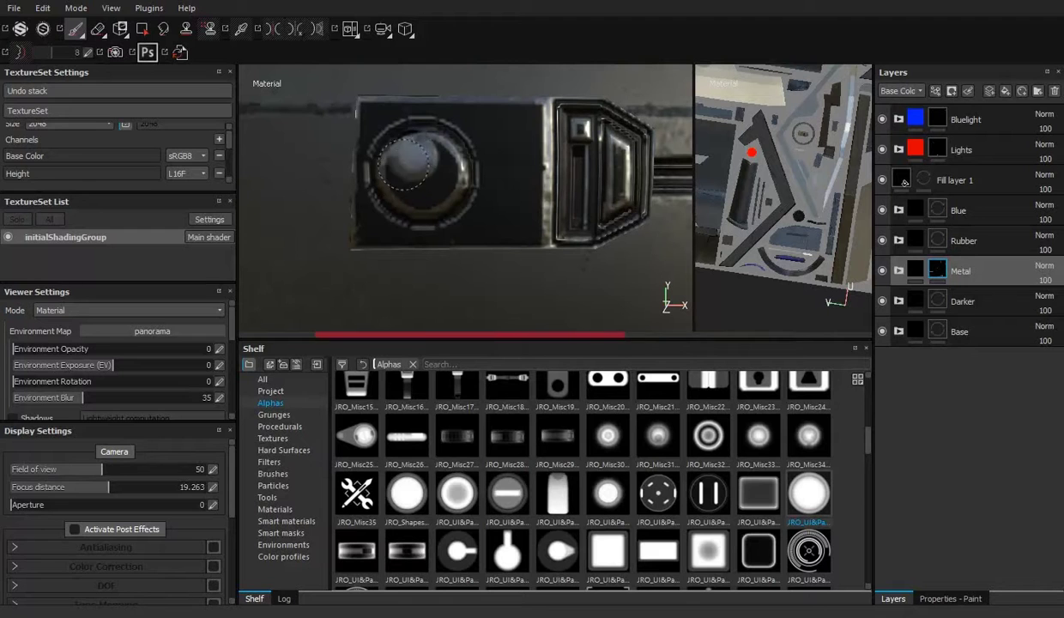
mouse_move(423, 163)
alt+mouse_down()
mouse_move(521, 158)
mouse_move(446, 196)
alt+mouse_up()
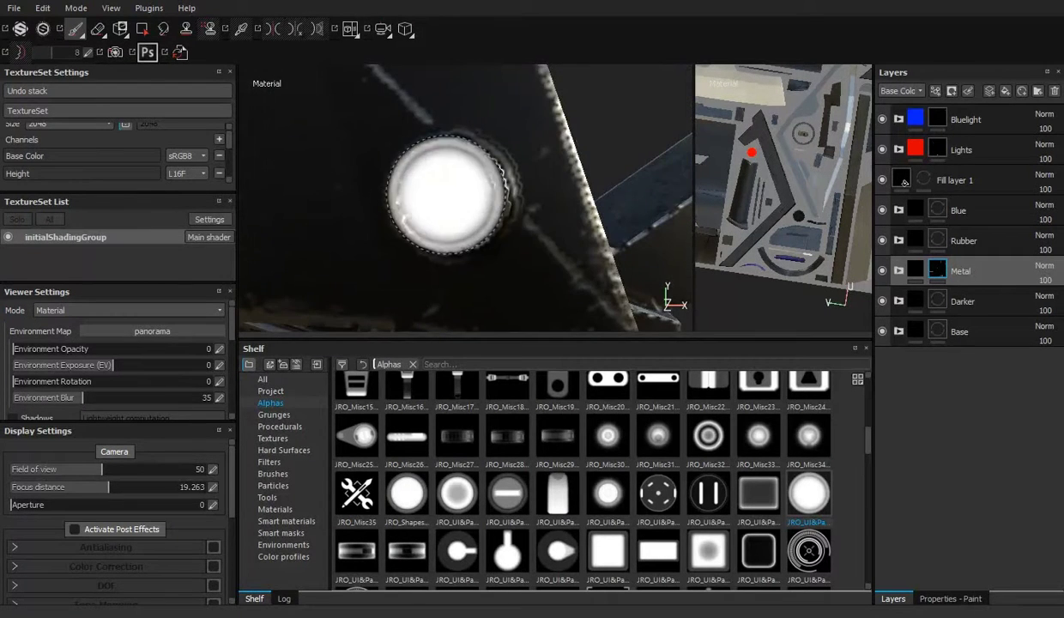
mouse_move(530, 272)
alt+mouse_down()
mouse_move(549, 204)
mouse_move(414, 180)
alt+mouse_up()
mouse_move(579, 249)
alt+mouse_down()
mouse_move(498, 226)
mouse_move(511, 248)
mouse_move(617, 244)
mouse_move(365, 237)
mouse_move(600, 189)
alt+mouse_up()
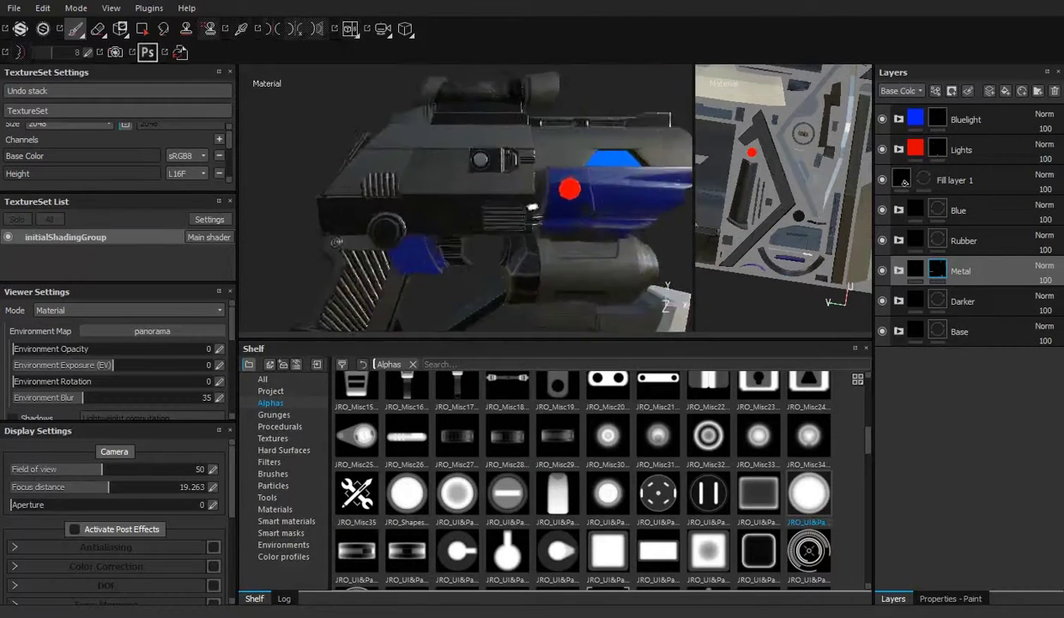
click(950, 598)
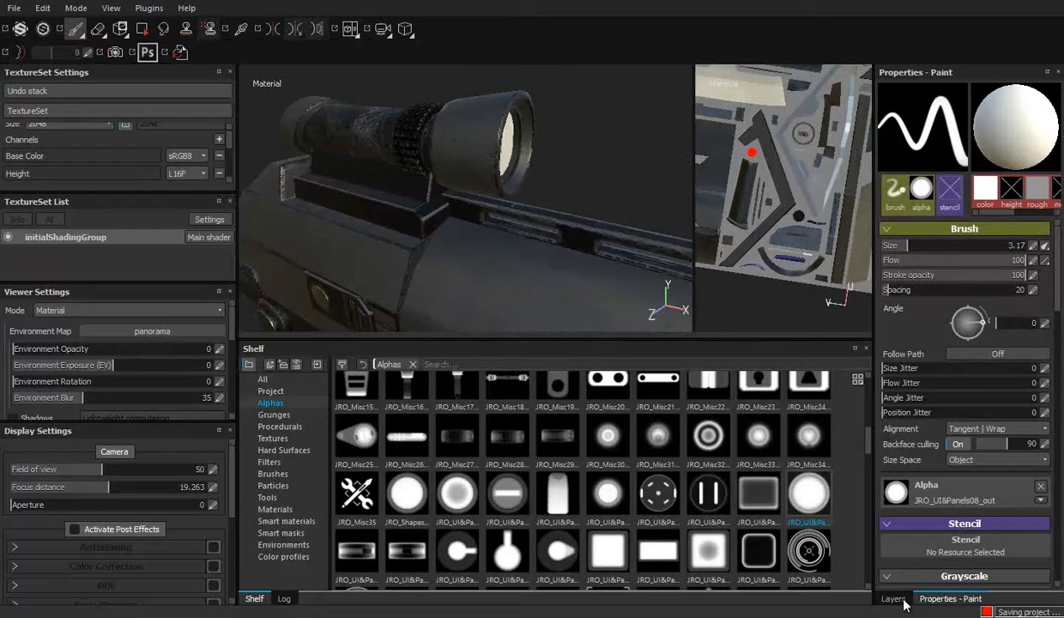
click(894, 599)
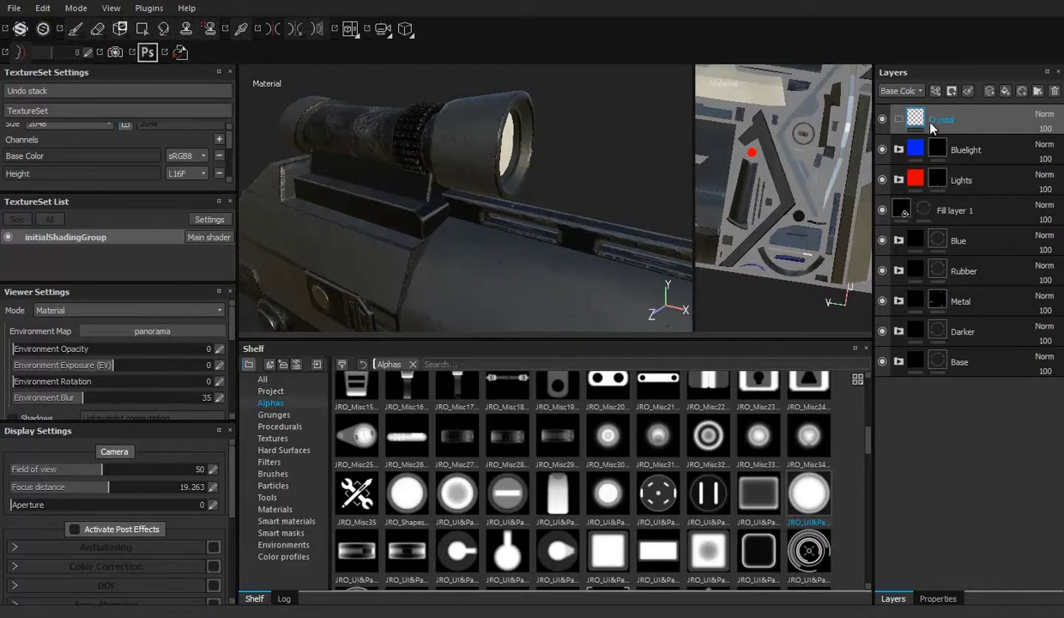
Step: Apply the Glass Visor smart material to the scope lens with a grey base colour
drag(580, 339, 580, 281)
click(287, 463)
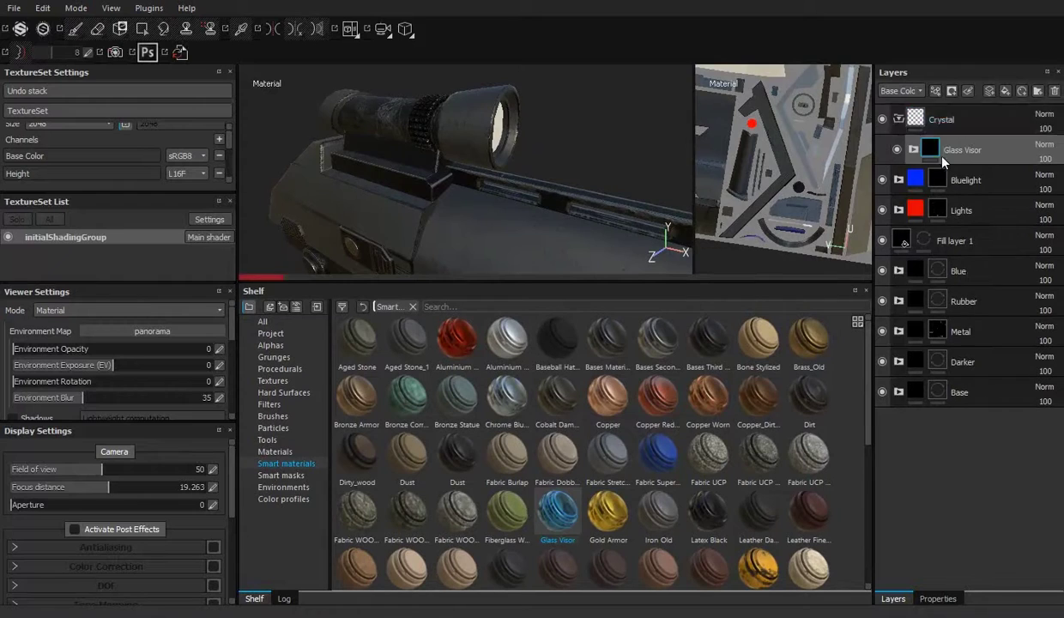
click(141, 28)
mouse_move(377, 174)
alt+mouse_down()
mouse_move(531, 206)
mouse_move(483, 182)
mouse_move(432, 207)
mouse_move(332, 119)
mouse_move(498, 197)
alt+mouse_up()
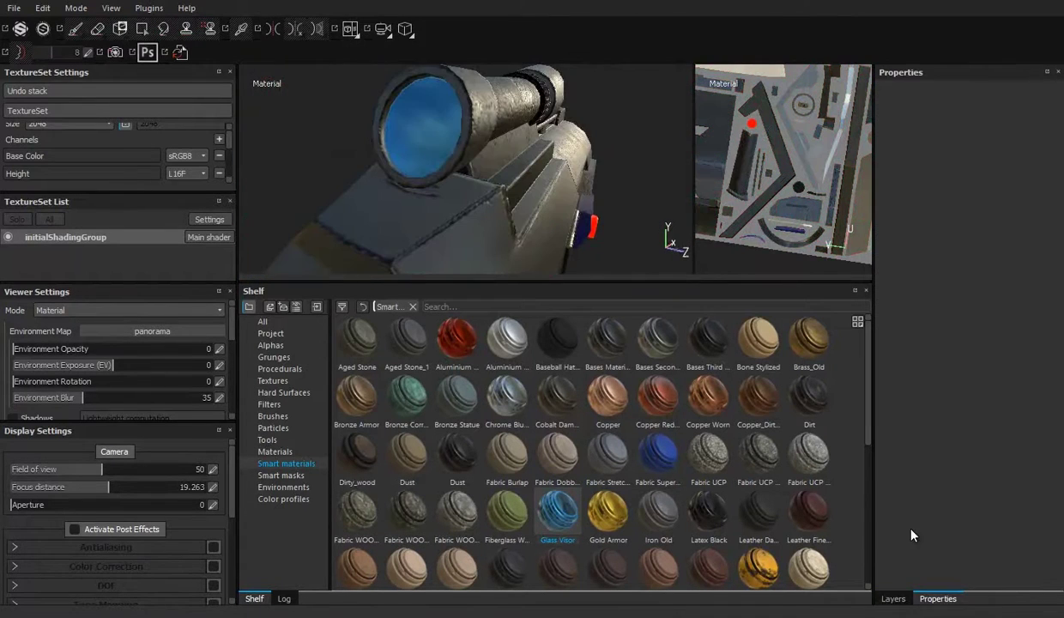
drag(955, 353, 834, 355)
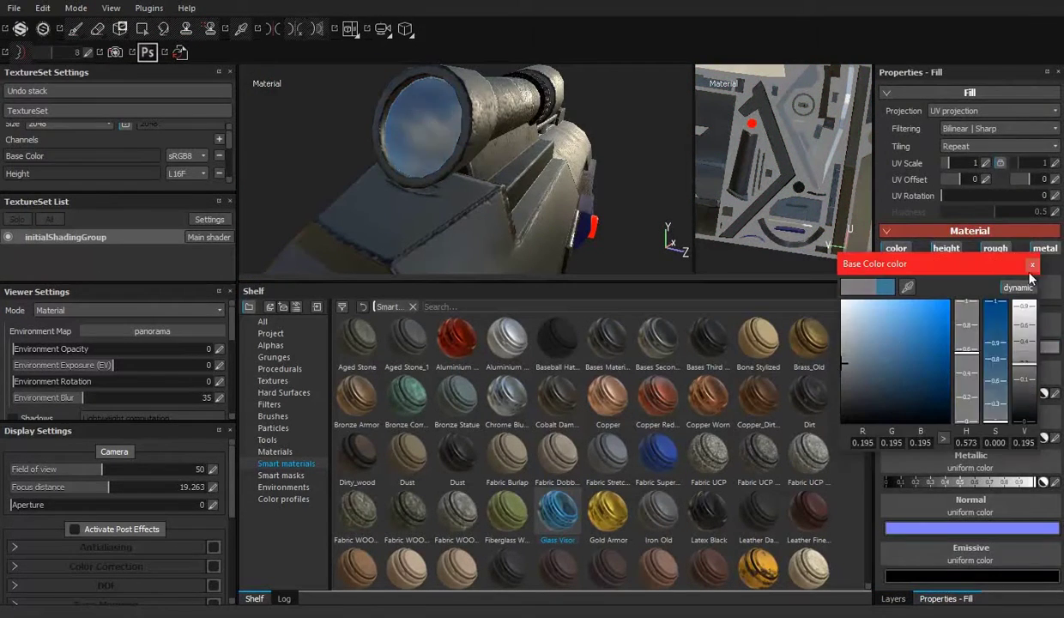
click(1032, 266)
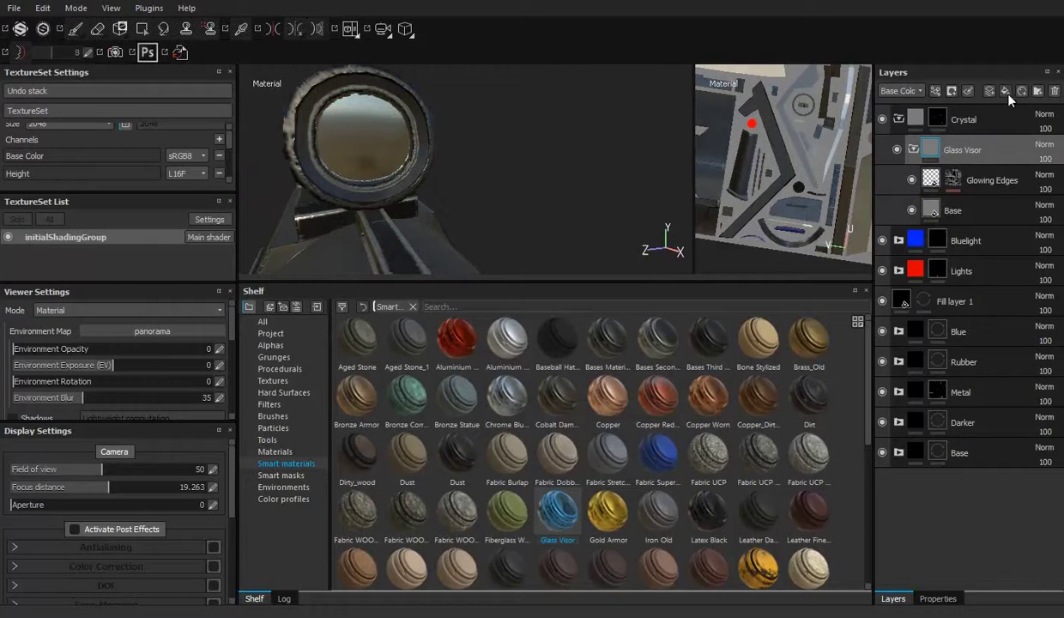
Step: Add a fill layer with unneeded channels off and an MG Dirt generator mask
click(974, 600)
click(945, 265)
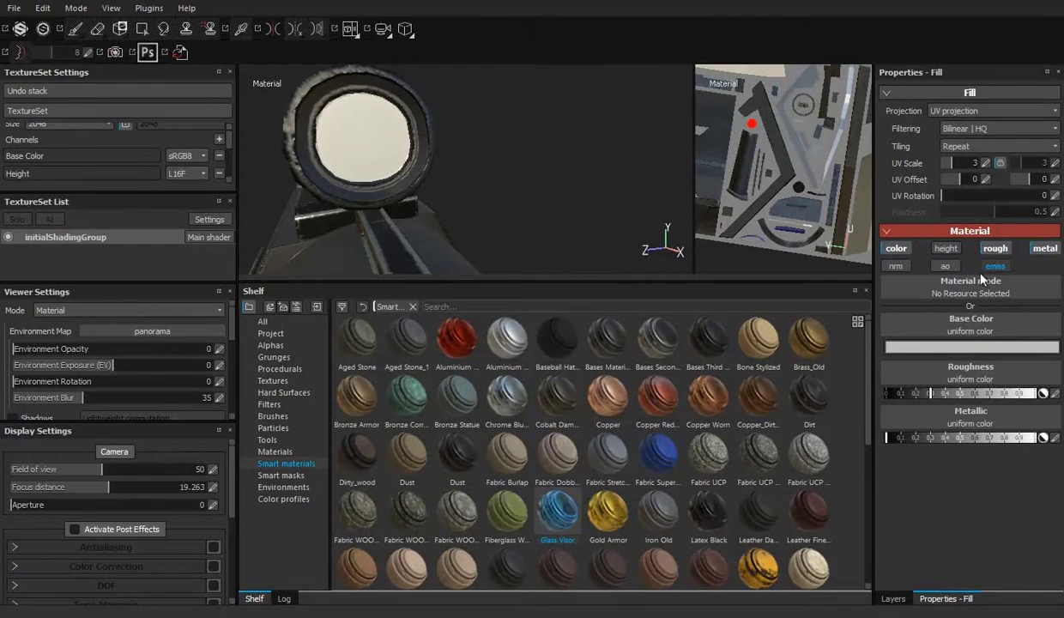
click(893, 598)
right_click(909, 146)
click(938, 482)
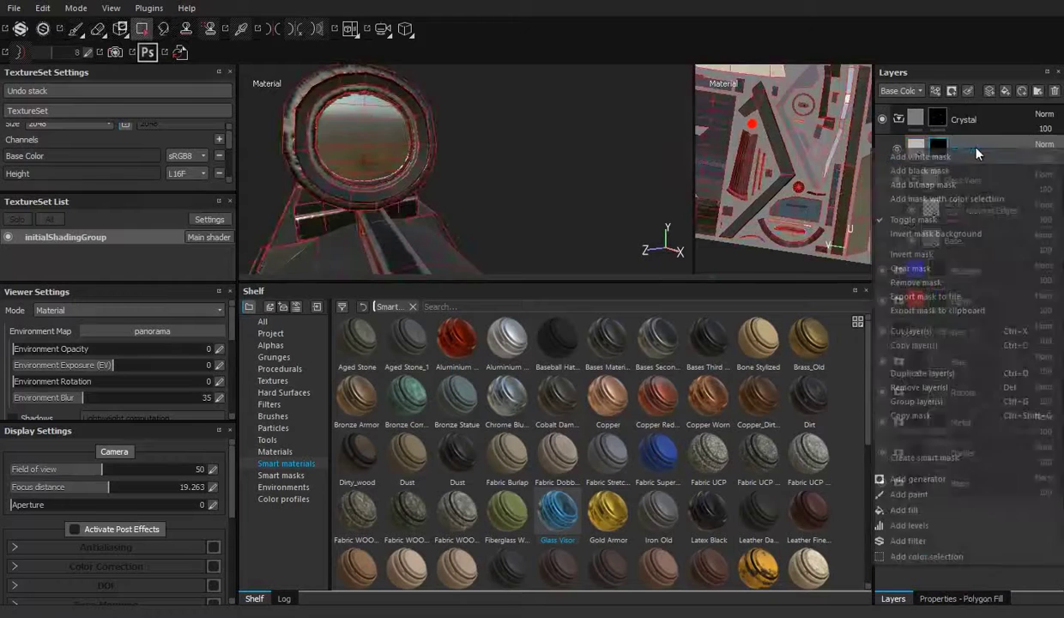
click(964, 111)
click(905, 318)
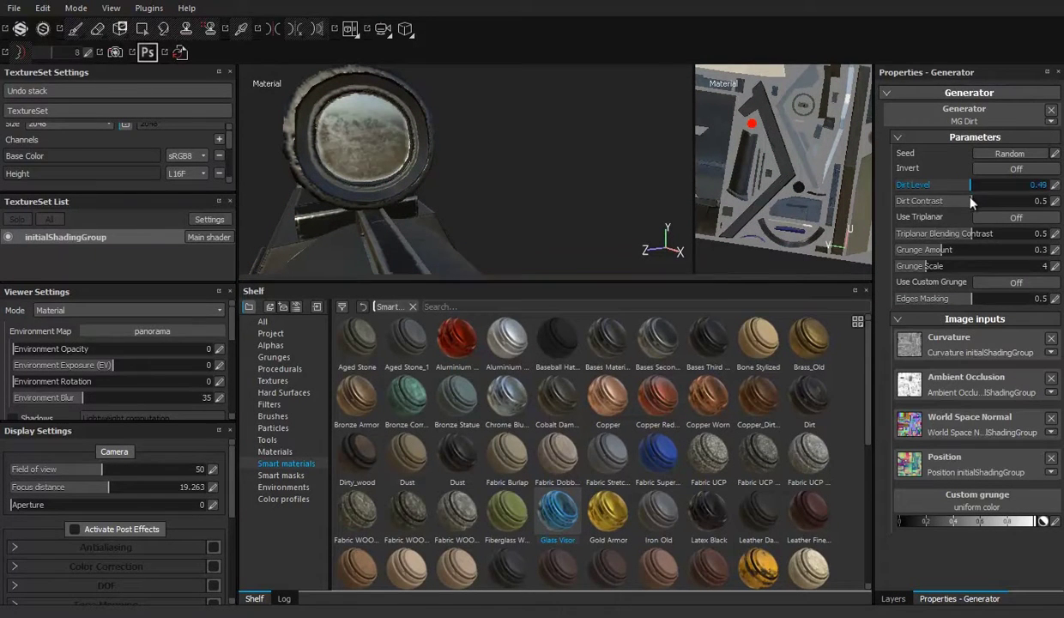
Step: Tune the MG Dirt generator to dirt level 0.52 and contrast 0.45
drag(971, 201, 1005, 201)
alt+drag(329, 137, 455, 130)
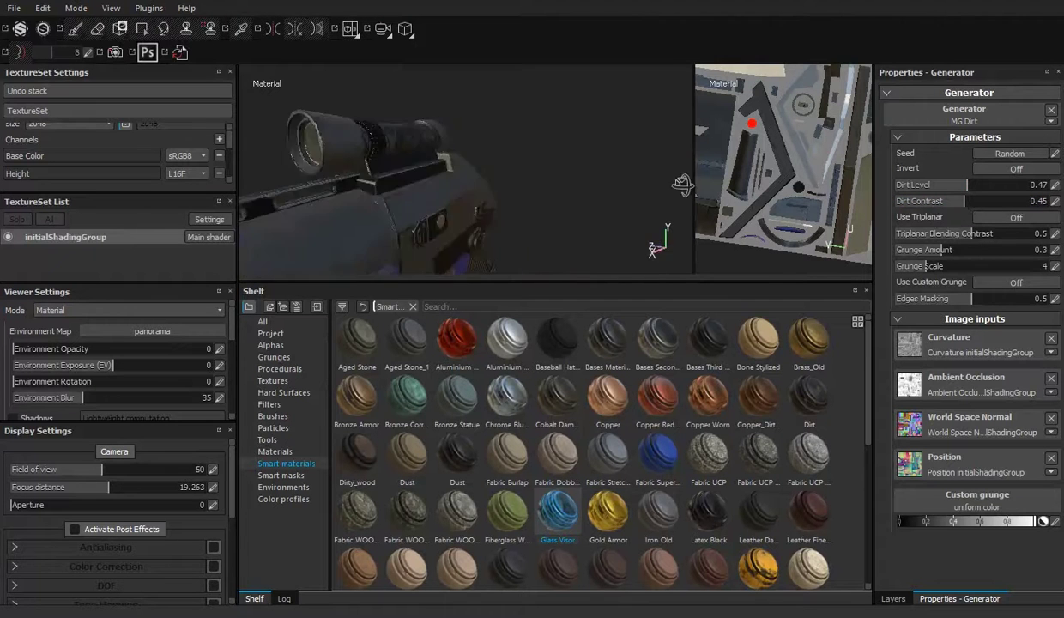
drag(967, 185, 986, 185)
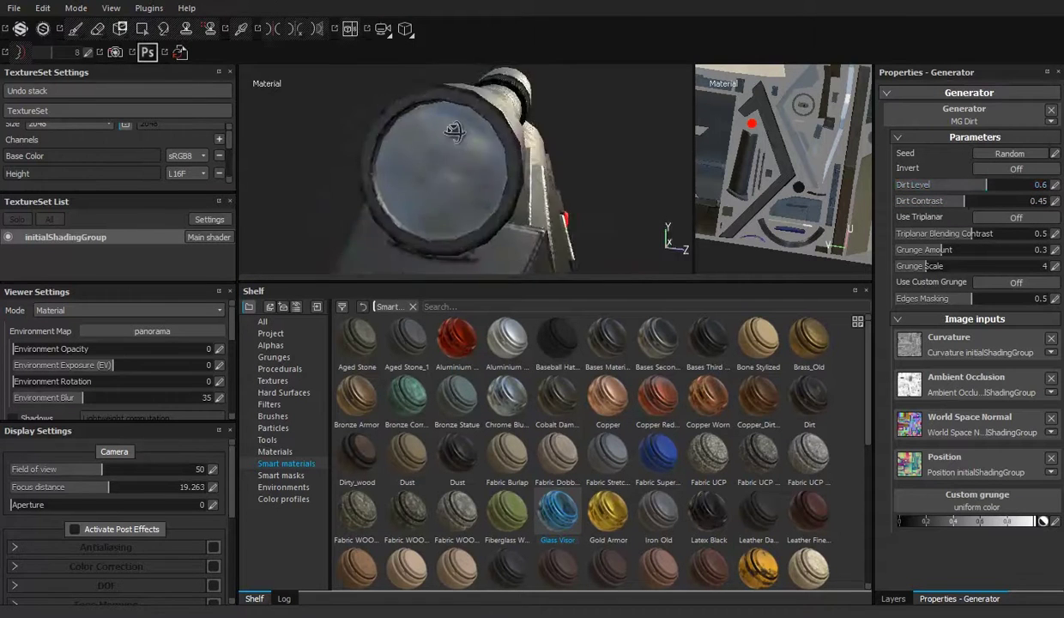
mouse_move(454, 131)
alt+mouse_down()
mouse_move(618, 162)
mouse_move(412, 165)
alt+mouse_up()
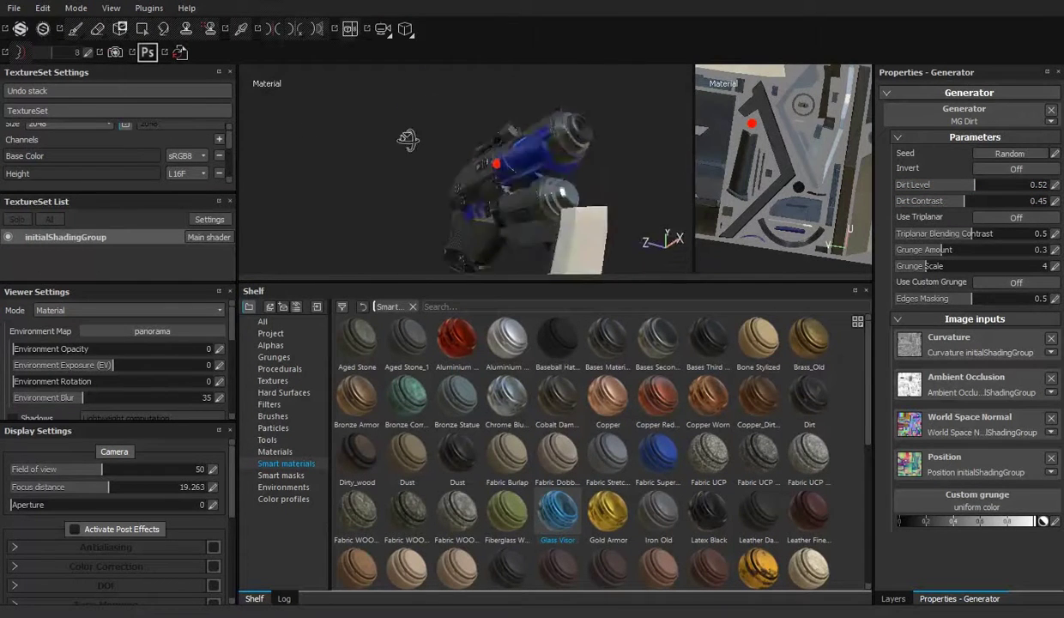
alt+drag(647, 212, 447, 172)
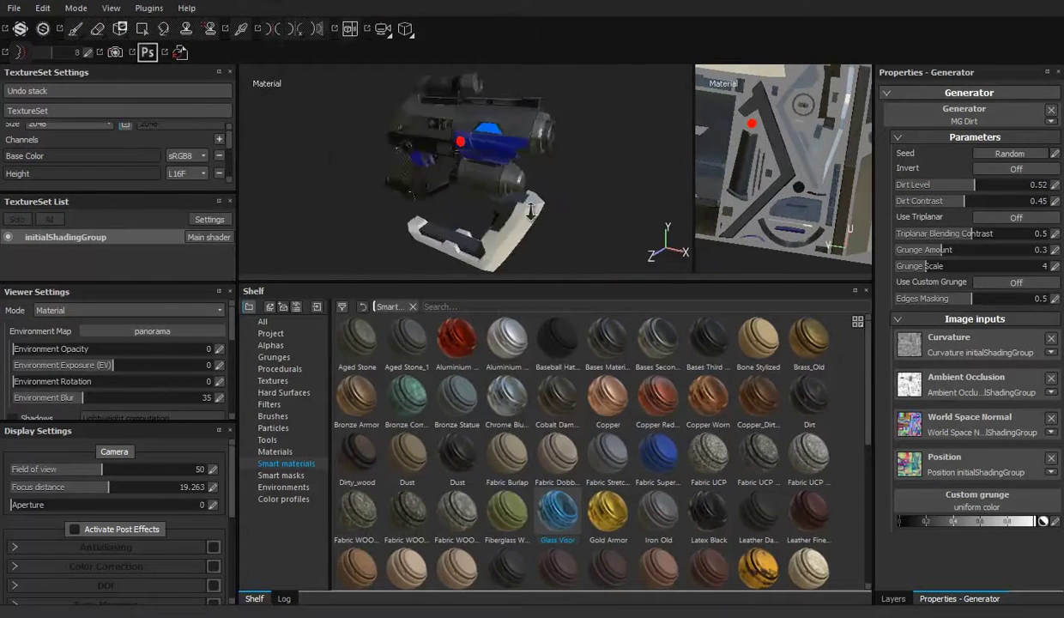
click(893, 598)
Step: Fill the grip polygons in the Bluelight mask and darken its blue metal colour
click(930, 327)
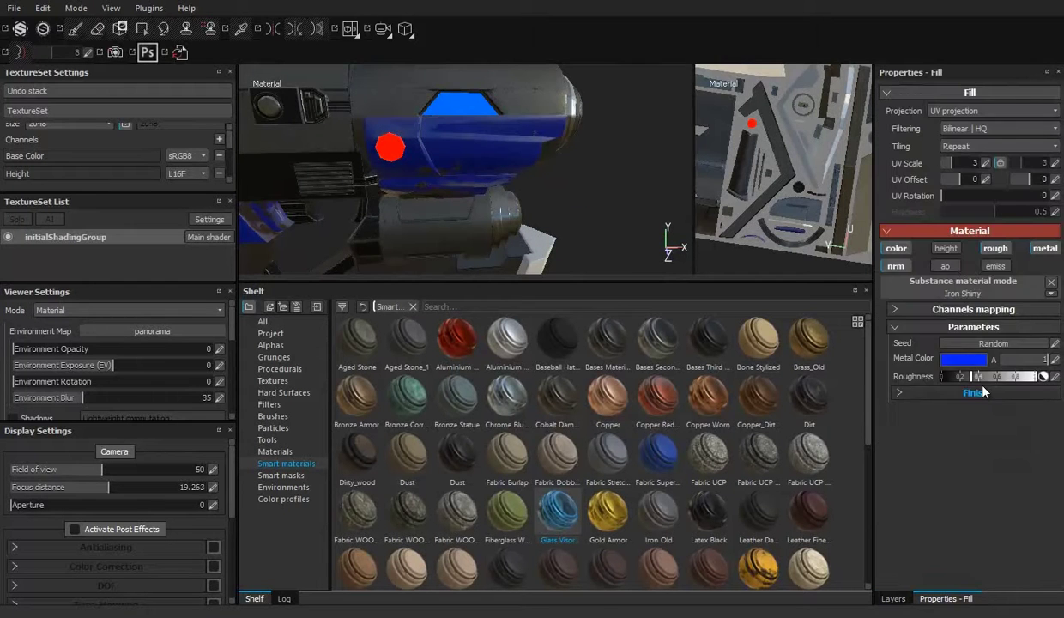
click(964, 359)
click(895, 605)
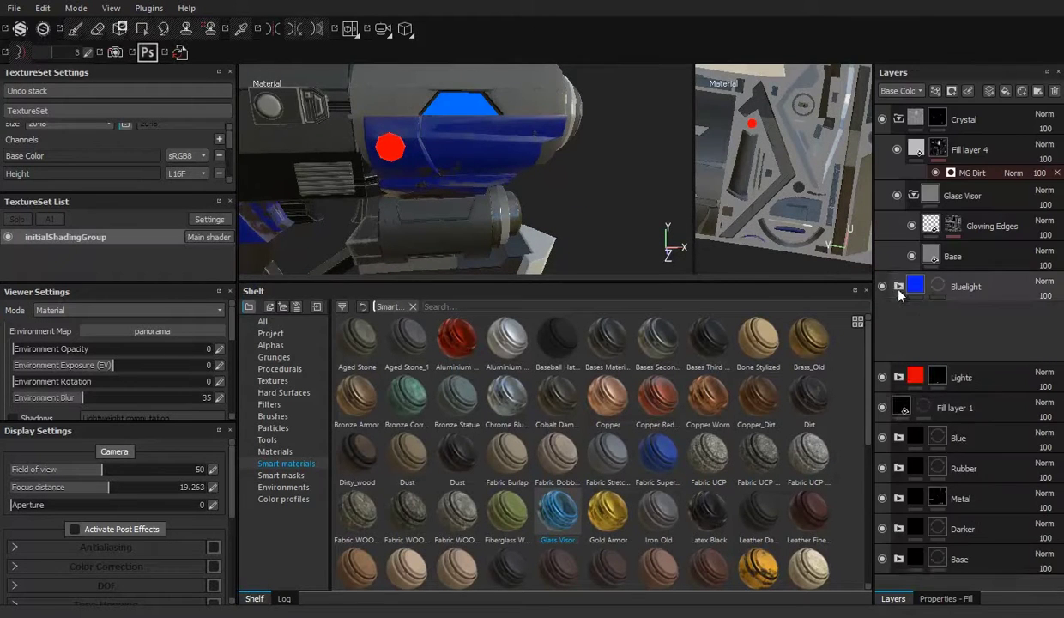
click(896, 276)
key(4)
alt+drag(540, 167, 462, 112)
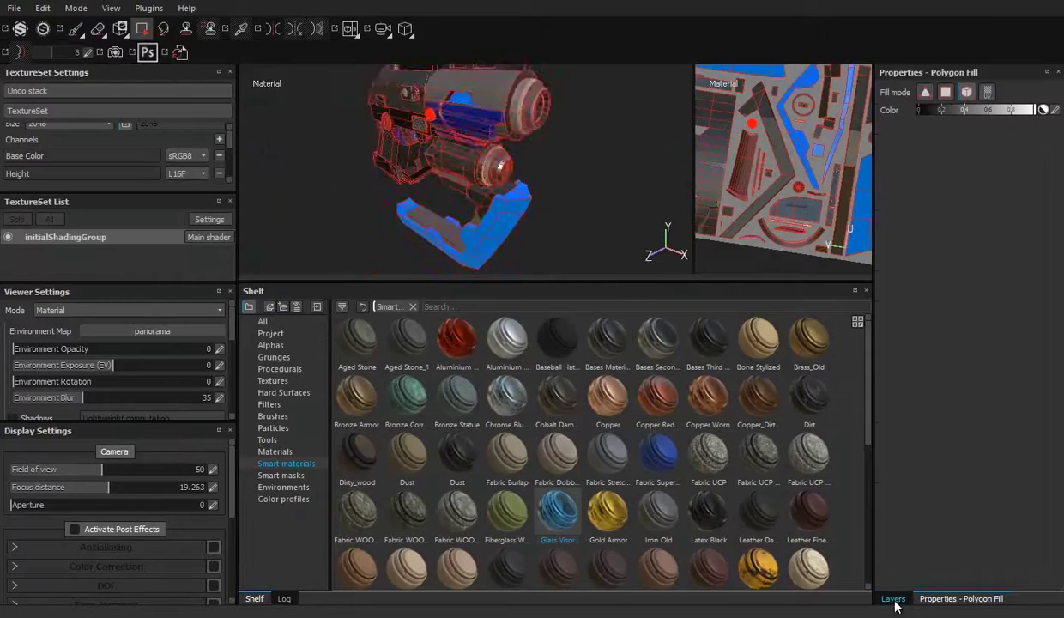
click(895, 598)
click(889, 306)
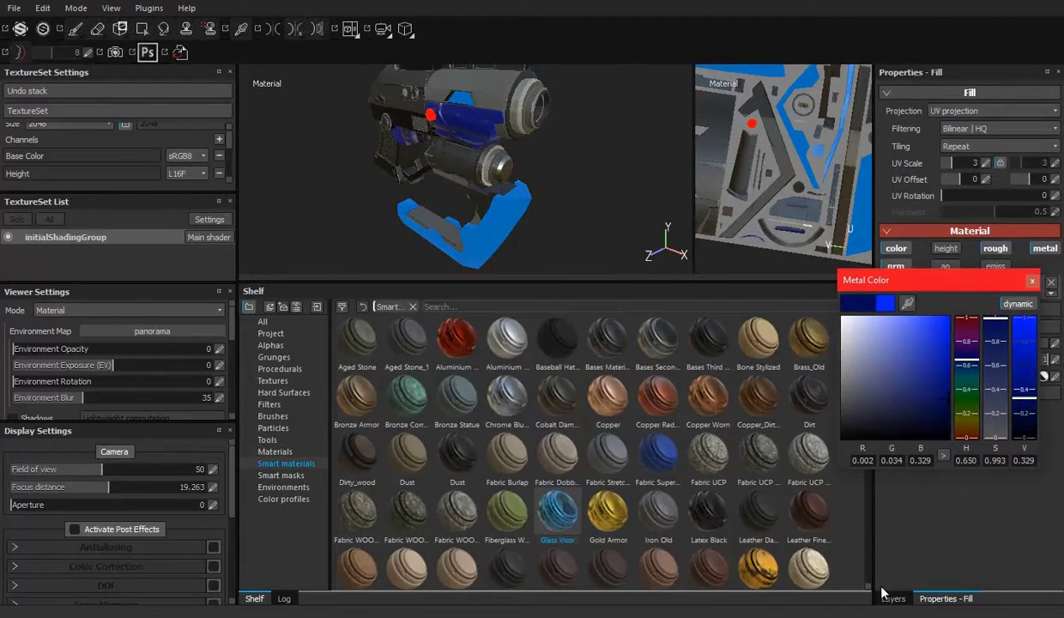
click(892, 598)
mouse_move(463, 197)
alt+mouse_down()
mouse_move(436, 201)
mouse_move(477, 187)
alt+mouse_up()
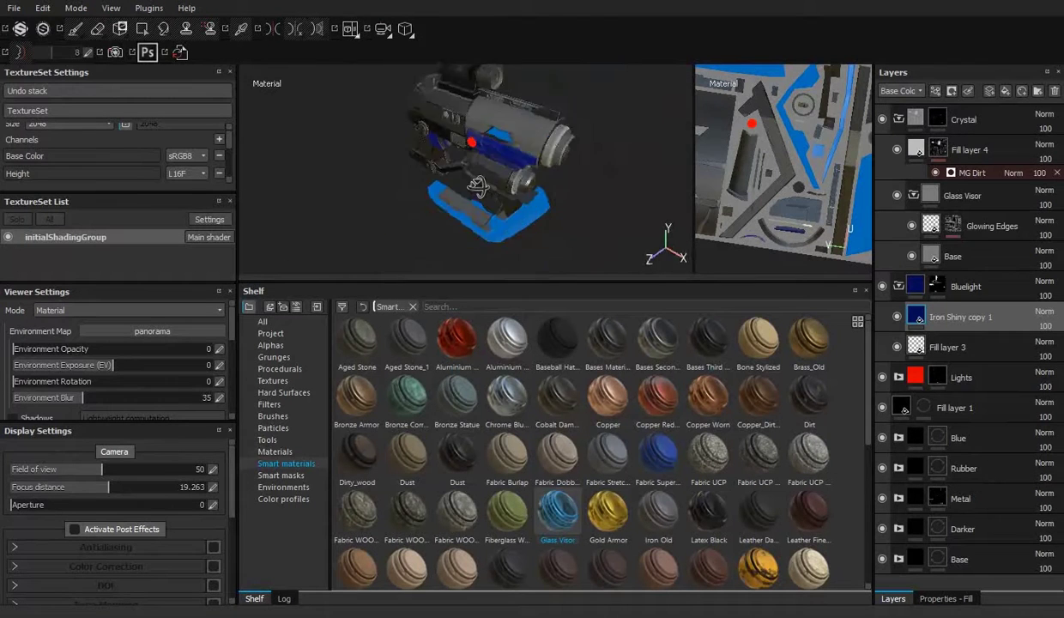
Step: Darken the Blue folder's base colour to near-black blue and collapse the layer groups
click(899, 286)
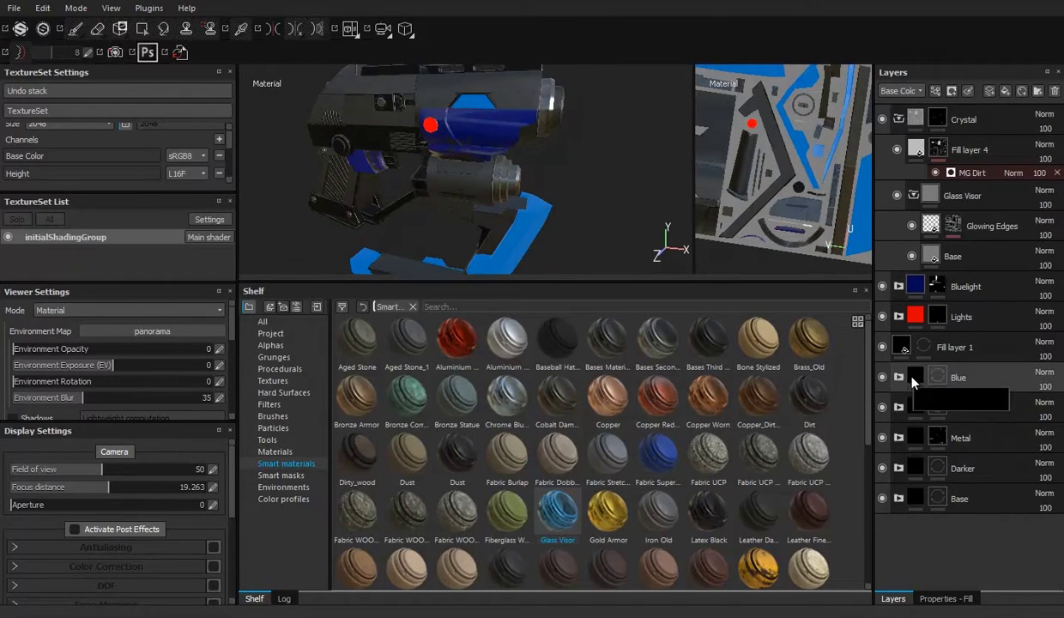
click(900, 377)
click(952, 512)
click(944, 598)
click(908, 397)
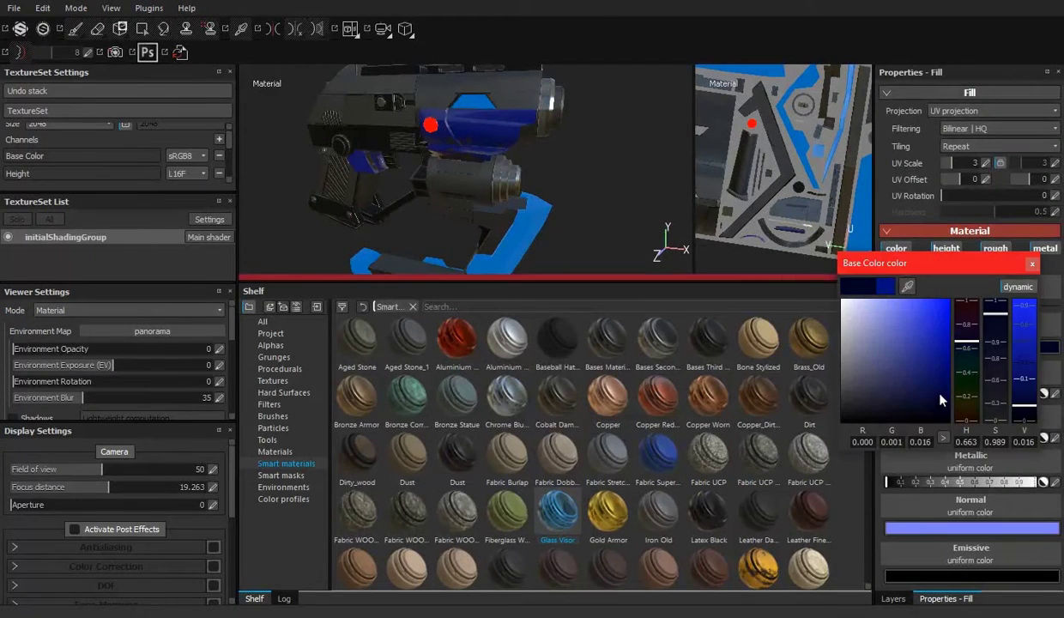
click(893, 598)
mouse_move(446, 181)
alt+mouse_down()
mouse_move(499, 172)
mouse_move(370, 127)
alt+mouse_up()
mouse_move(467, 169)
alt+mouse_down()
mouse_move(532, 146)
mouse_move(567, 210)
mouse_move(528, 163)
alt+mouse_up()
click(962, 243)
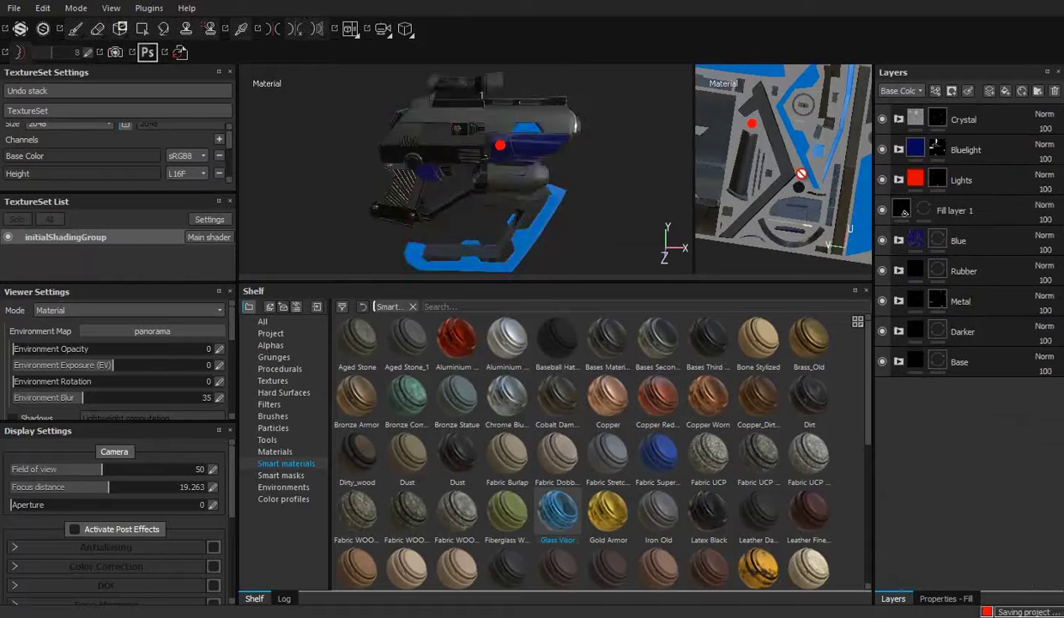
Step: Add a fill layer masked by an MG Metal Edge Wear generator, toggling its colour channel
click(974, 101)
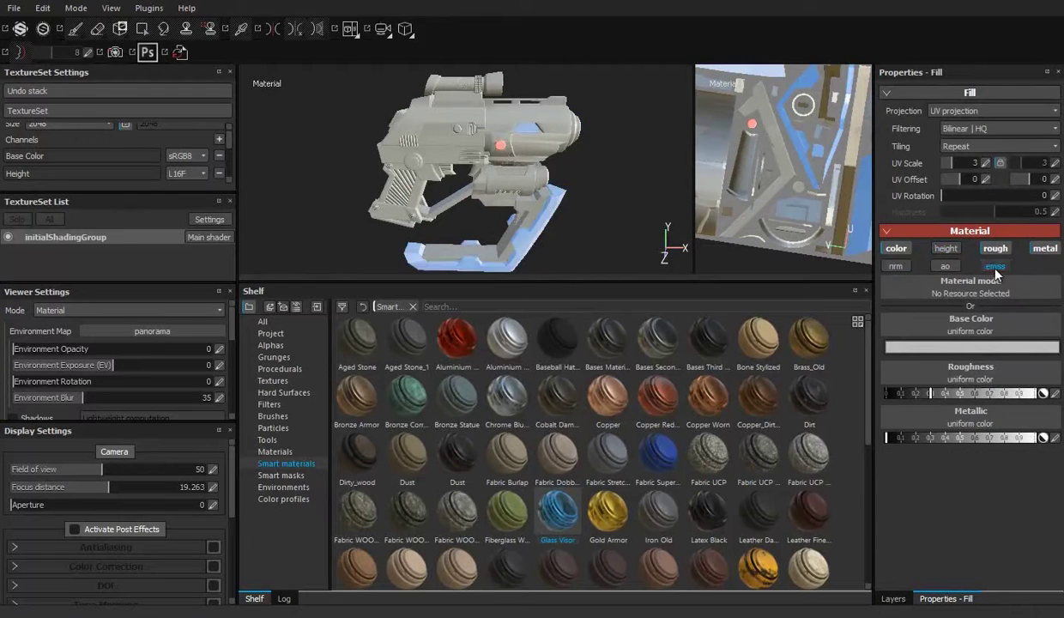
click(893, 598)
right_click(908, 112)
click(893, 437)
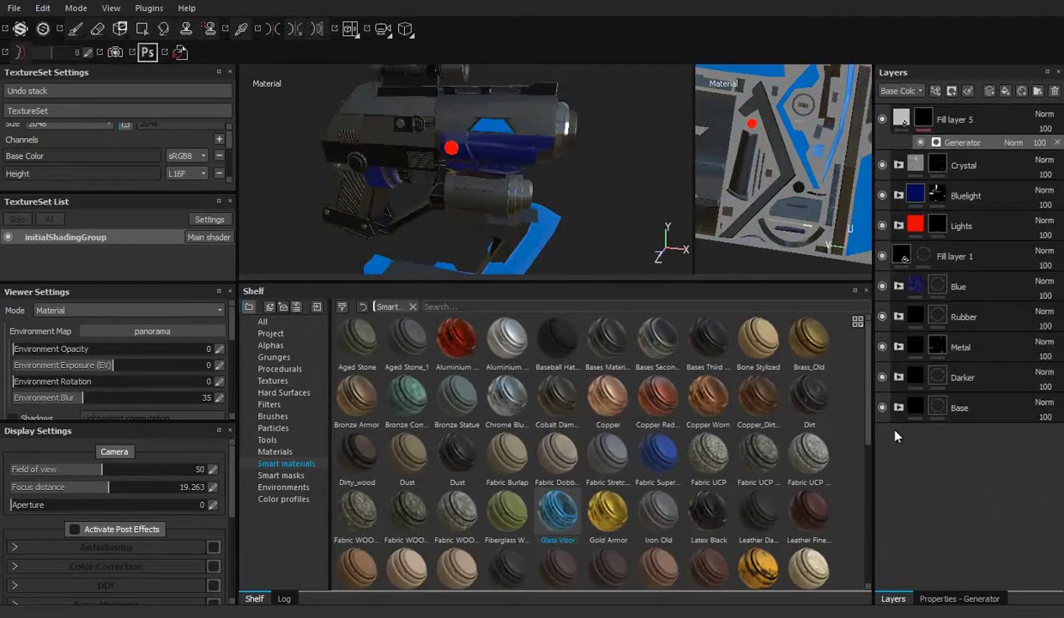
click(874, 249)
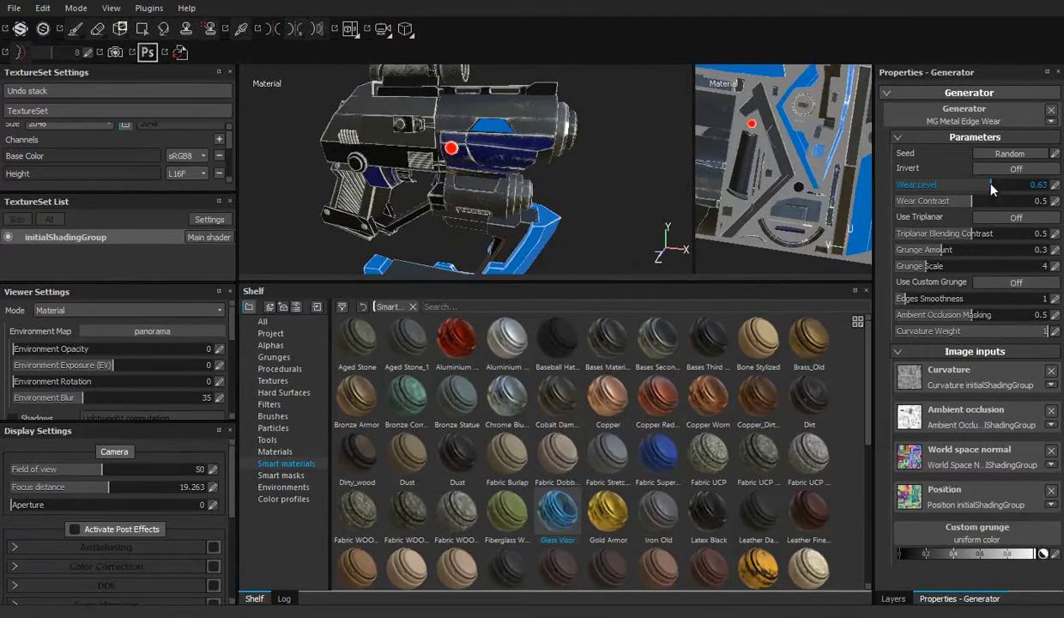
drag(559, 284, 558, 427)
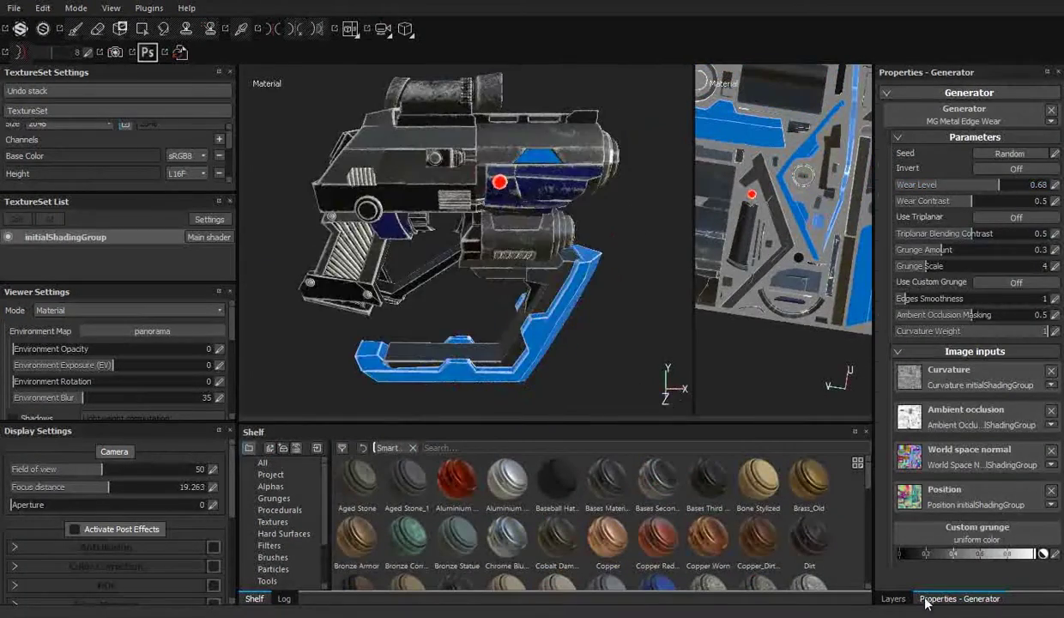
click(893, 599)
click(968, 599)
click(898, 249)
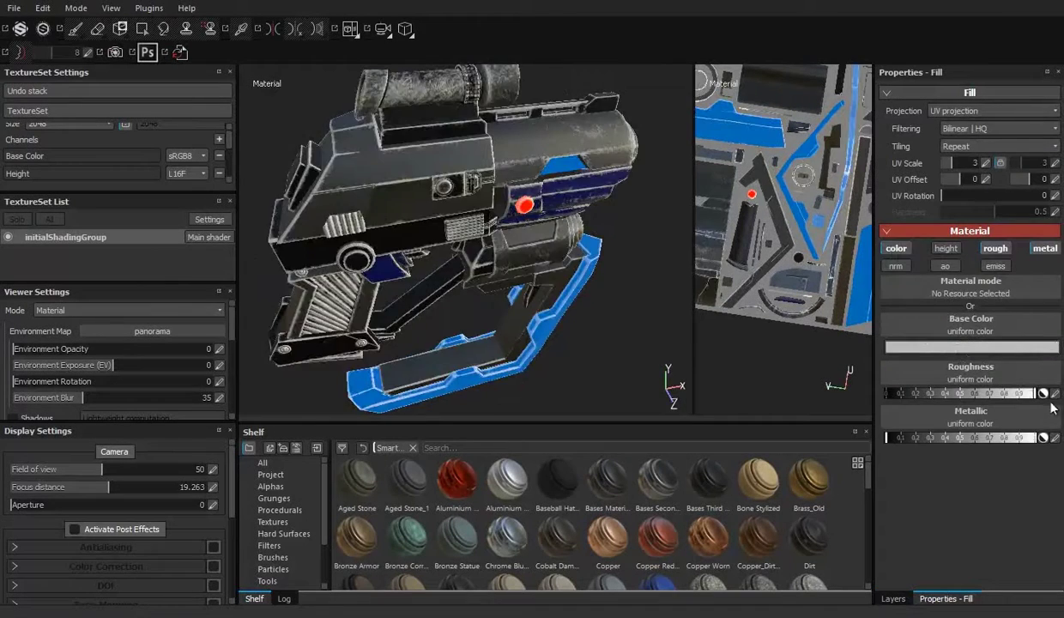
alt+drag(432, 273, 487, 243)
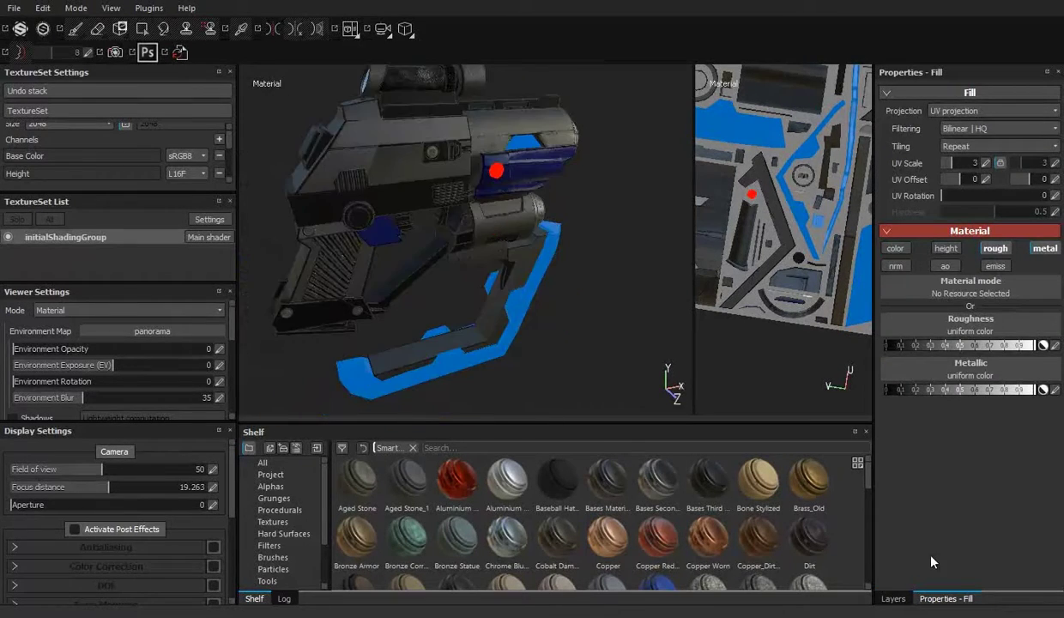
click(893, 598)
Step: Add another fill layer with an MG Dirt generator mask
click(1022, 91)
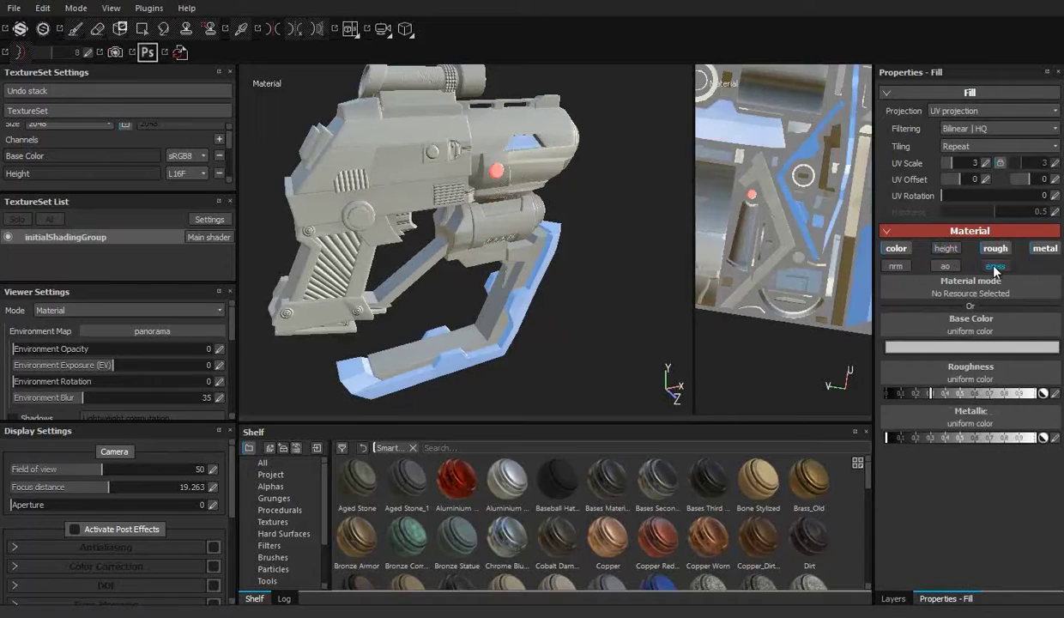
click(893, 599)
key(4)
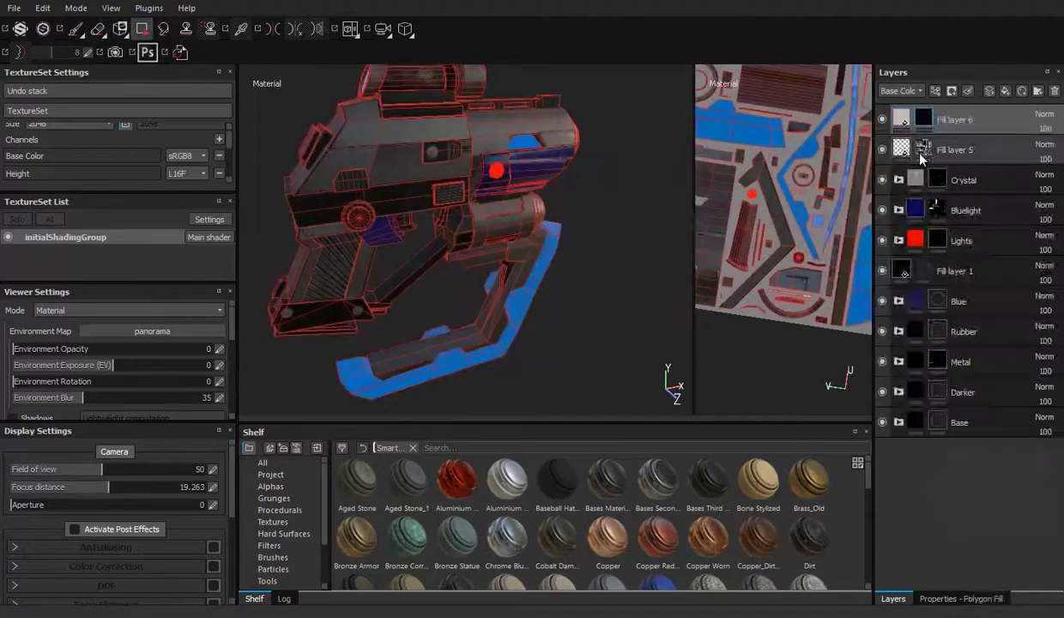
click(893, 599)
right_click(883, 123)
click(927, 449)
click(967, 277)
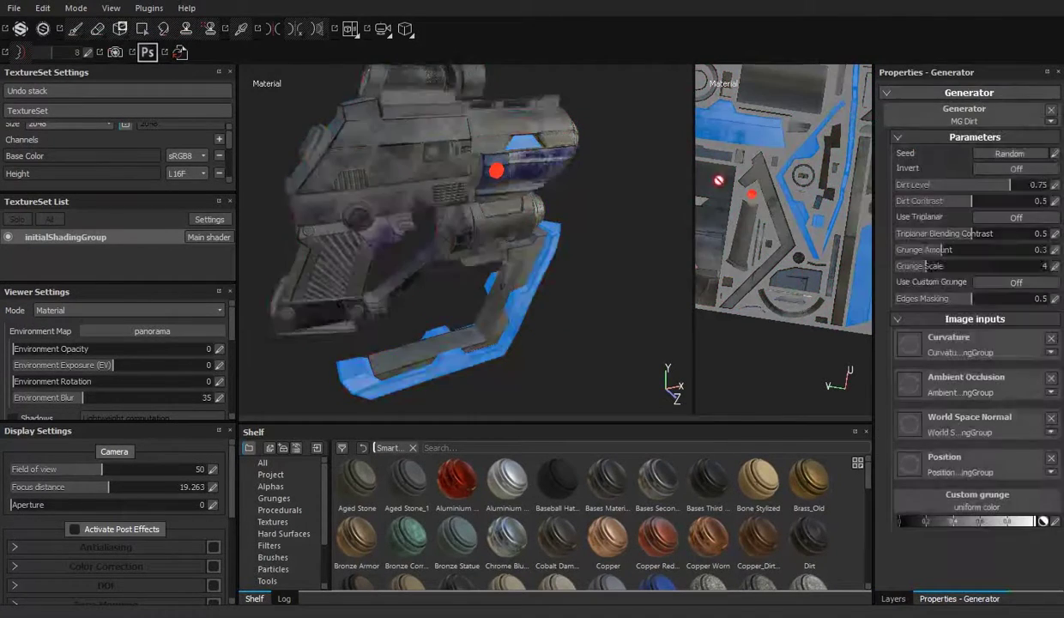
Step: Set the MG Dirt level to 0.74 and contrast to 0.71, then save the project
alt+drag(588, 223, 652, 214)
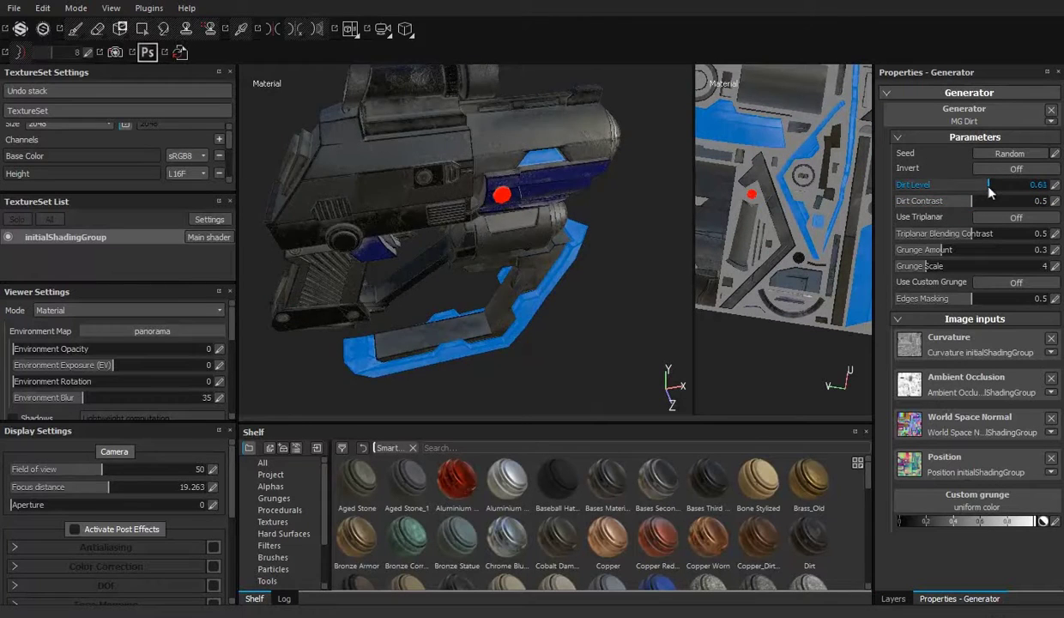
click(989, 186)
click(1009, 185)
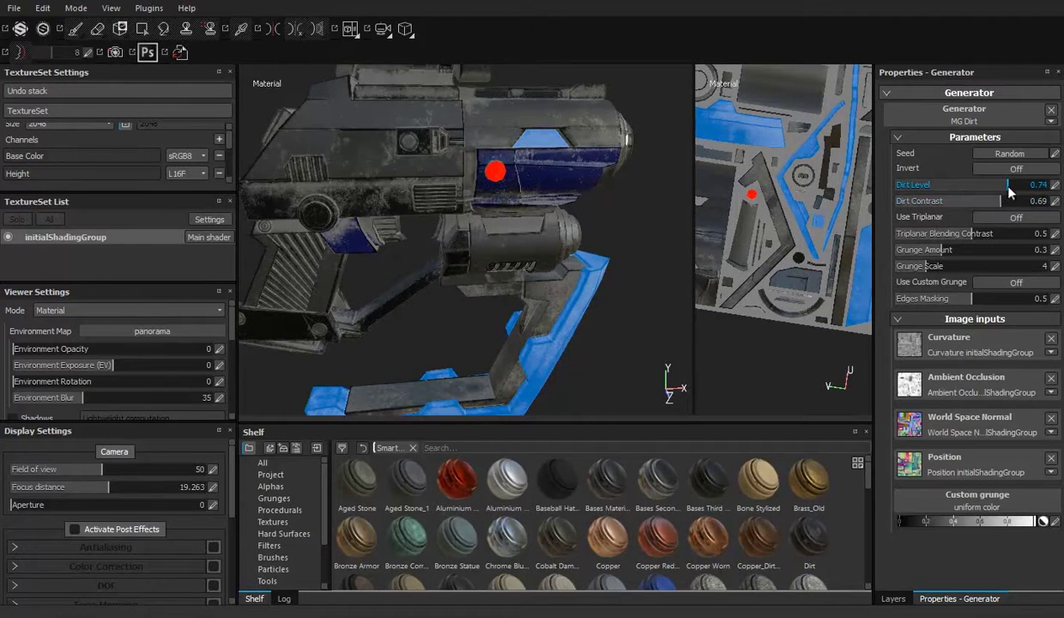
drag(1013, 206, 977, 213)
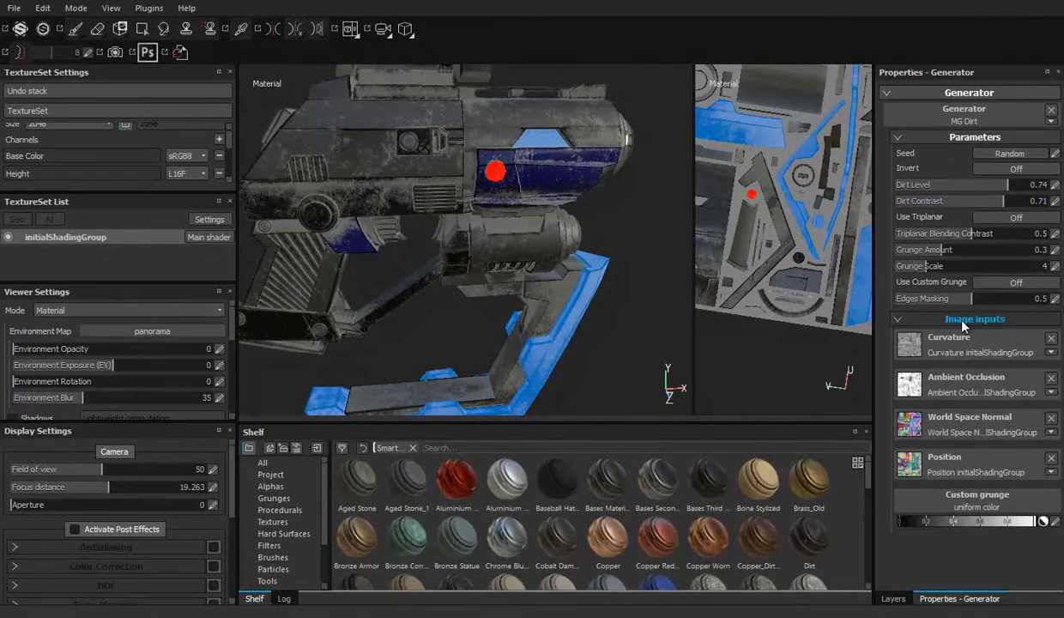
click(894, 598)
click(877, 115)
mouse_move(447, 244)
alt+mouse_down()
mouse_move(334, 207)
mouse_move(601, 238)
mouse_move(482, 209)
mouse_move(403, 273)
mouse_move(610, 278)
mouse_move(316, 269)
mouse_move(443, 184)
mouse_move(541, 263)
alt+mouse_up()
key(ctrl+s)
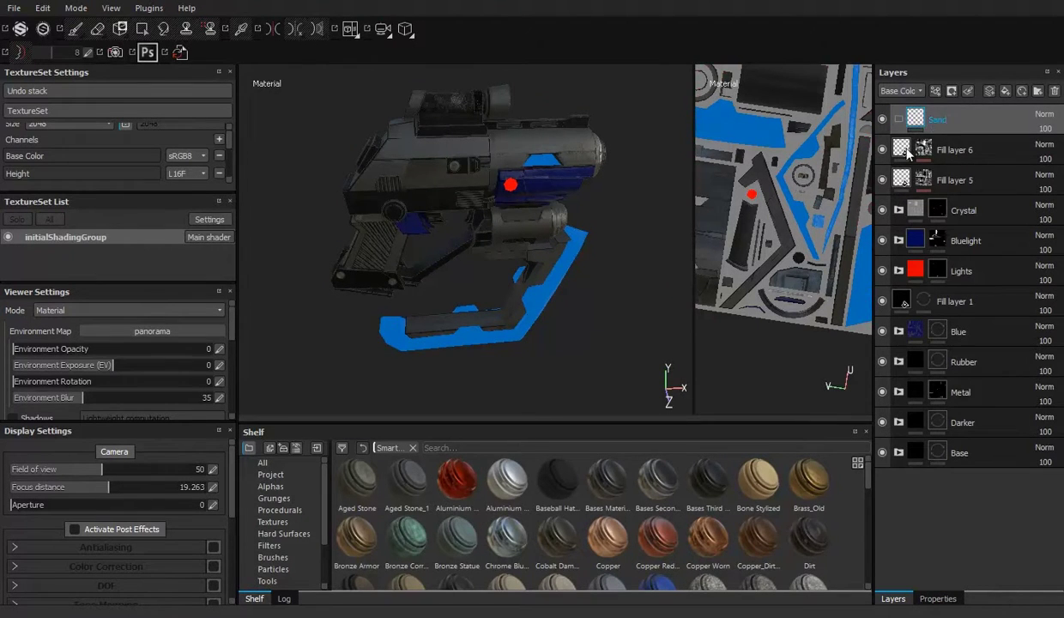
Step: Add Concrete Smooth from a 'con' material search as the Sand layer with an MG Mask Editor smart mask
click(266, 468)
text(con)
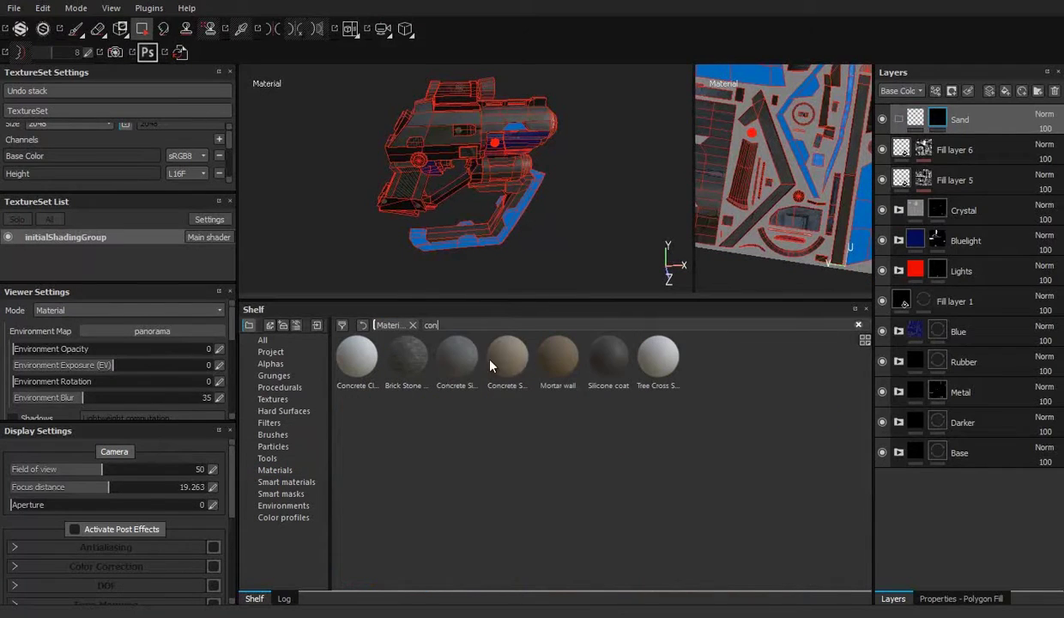
drag(952, 124, 955, 124)
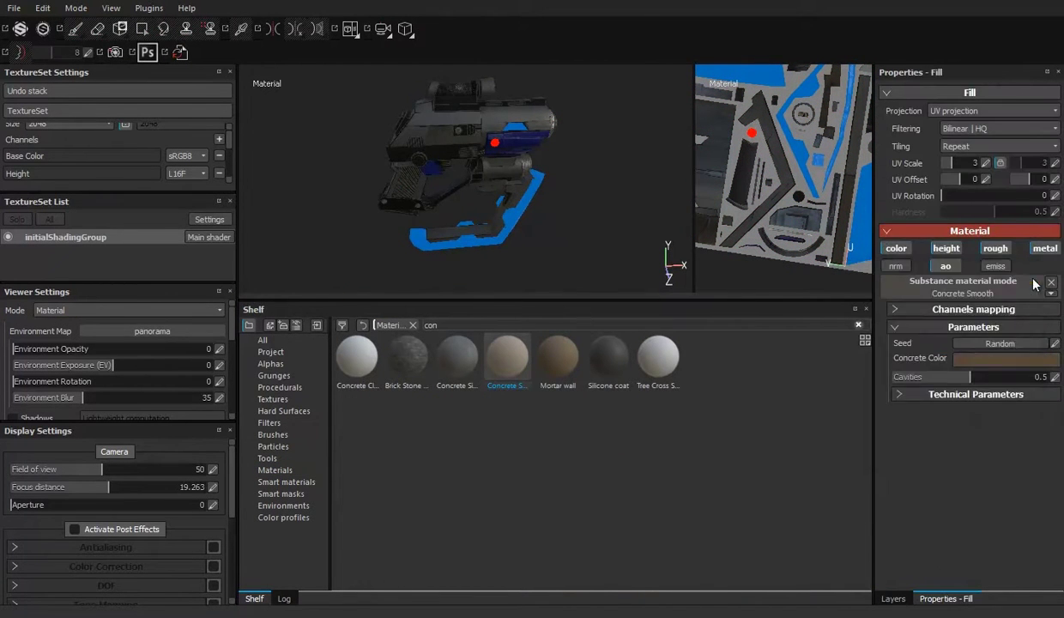
click(282, 494)
drag(987, 123, 987, 124)
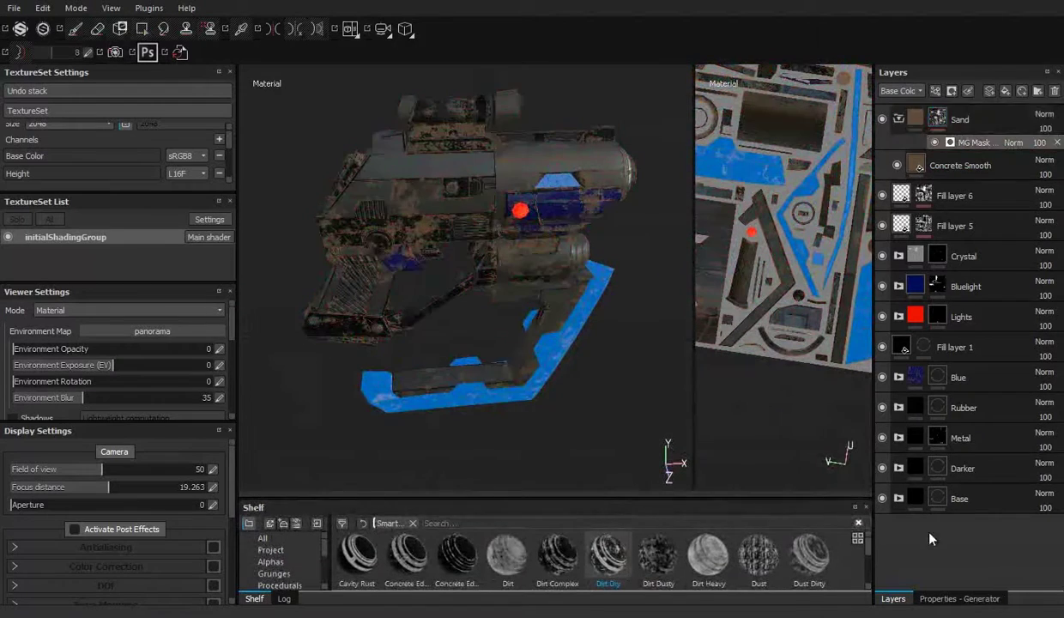
Step: Set the mask's global balance to 0.65 and global contrast to 0.16
drag(997, 189, 958, 186)
mouse_move(542, 276)
alt+mouse_down()
mouse_move(480, 241)
mouse_move(496, 266)
alt+mouse_up()
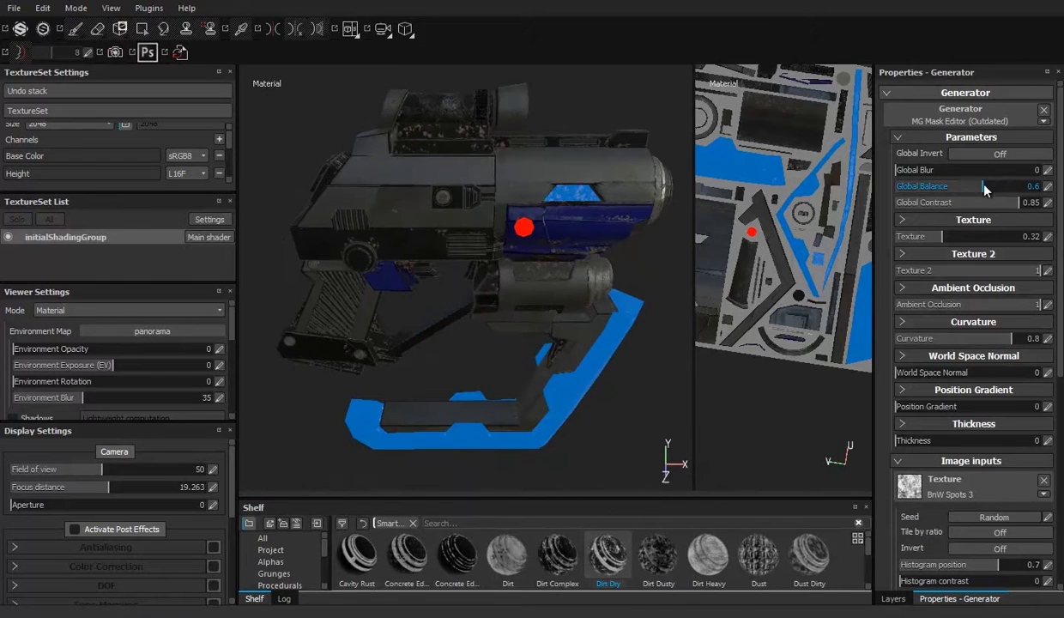
alt+drag(451, 212, 479, 246)
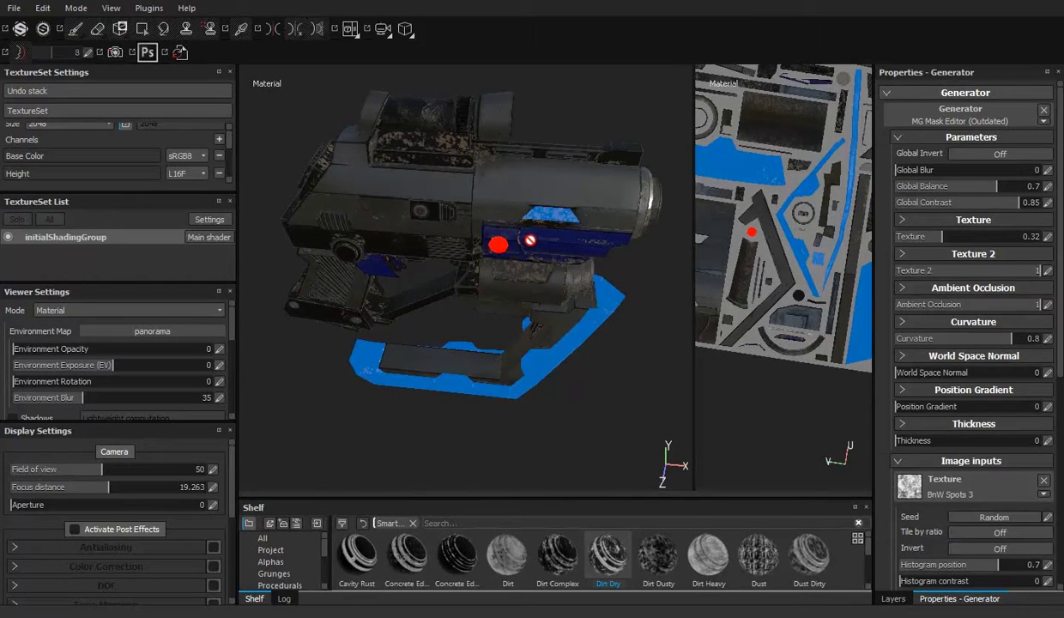
alt+drag(601, 387, 464, 295)
mouse_move(476, 254)
alt+mouse_down()
mouse_move(439, 244)
mouse_move(455, 274)
alt+mouse_up()
click(998, 185)
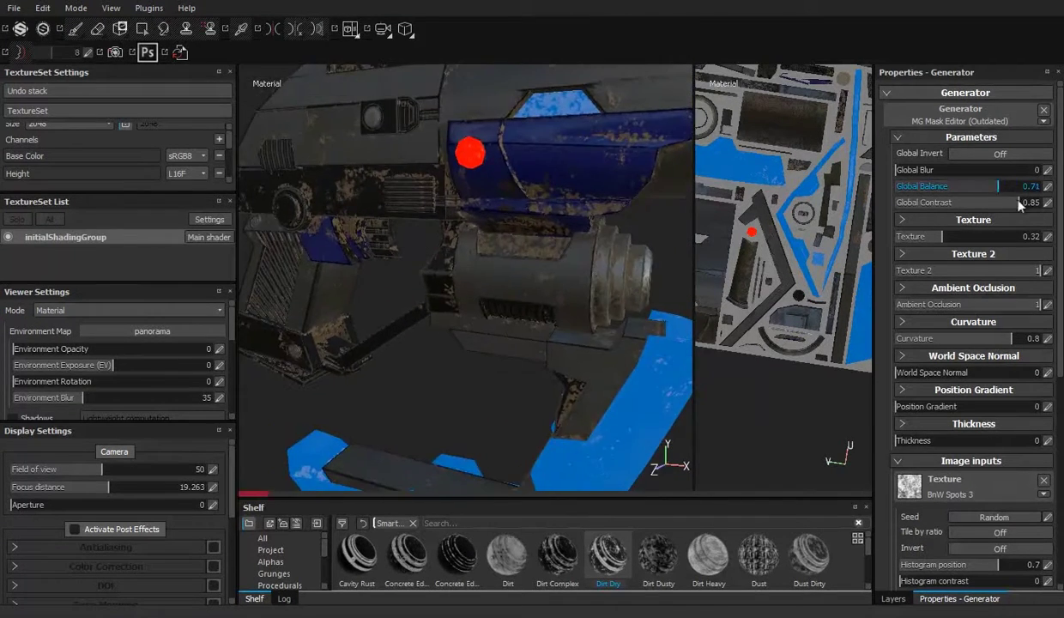
alt+drag(537, 214, 496, 211)
click(944, 202)
alt+drag(561, 267, 438, 225)
click(976, 185)
click(987, 186)
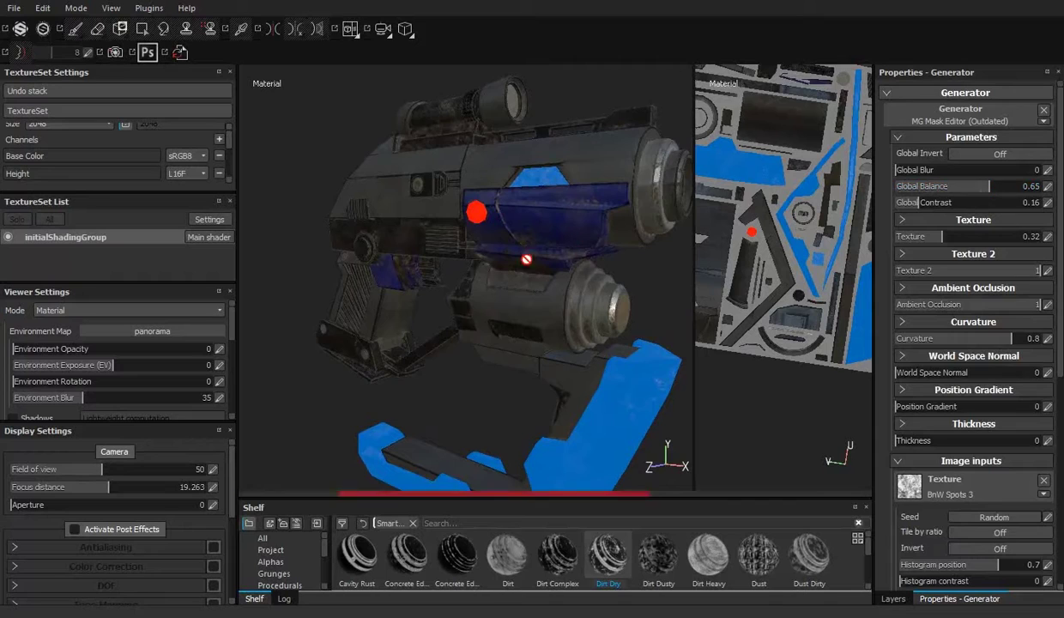
Step: Check the polygon fill settings, then return to the paint brush
alt+drag(526, 259, 442, 278)
key(4)
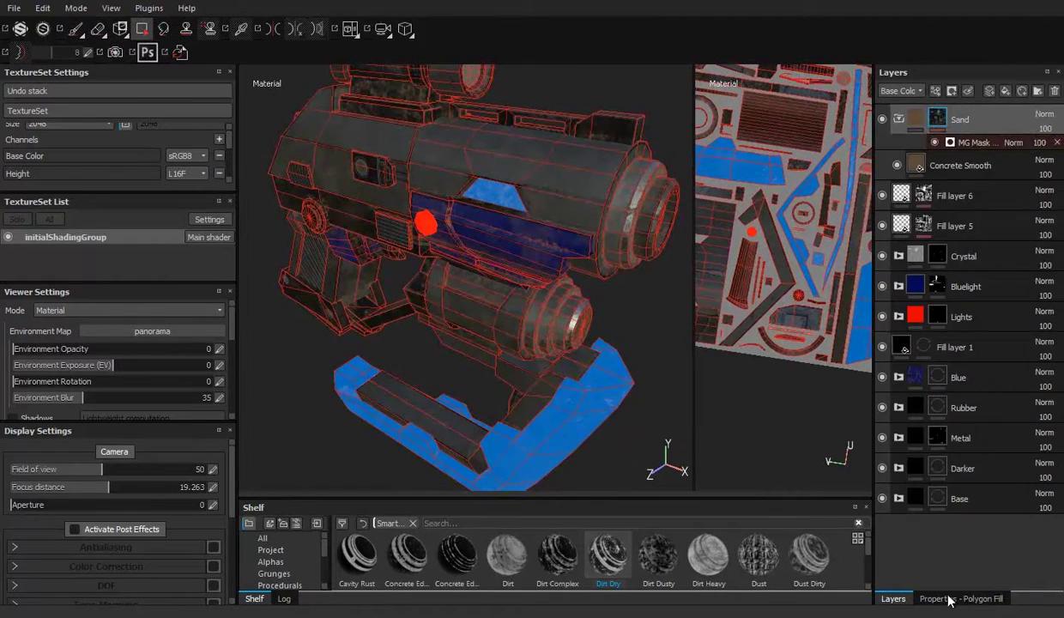
click(949, 599)
click(893, 598)
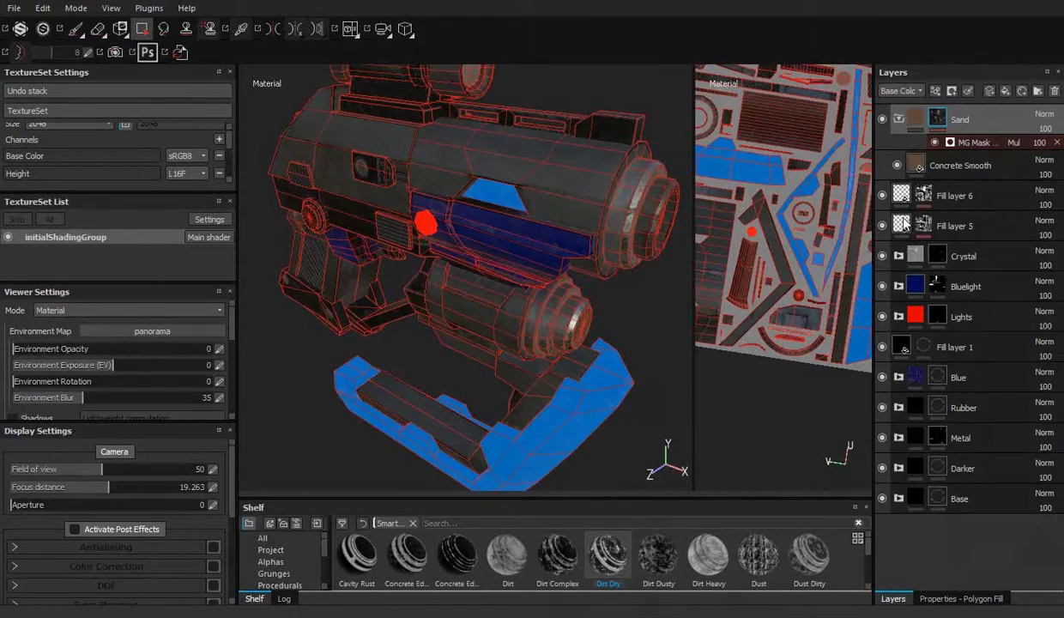
key(1)
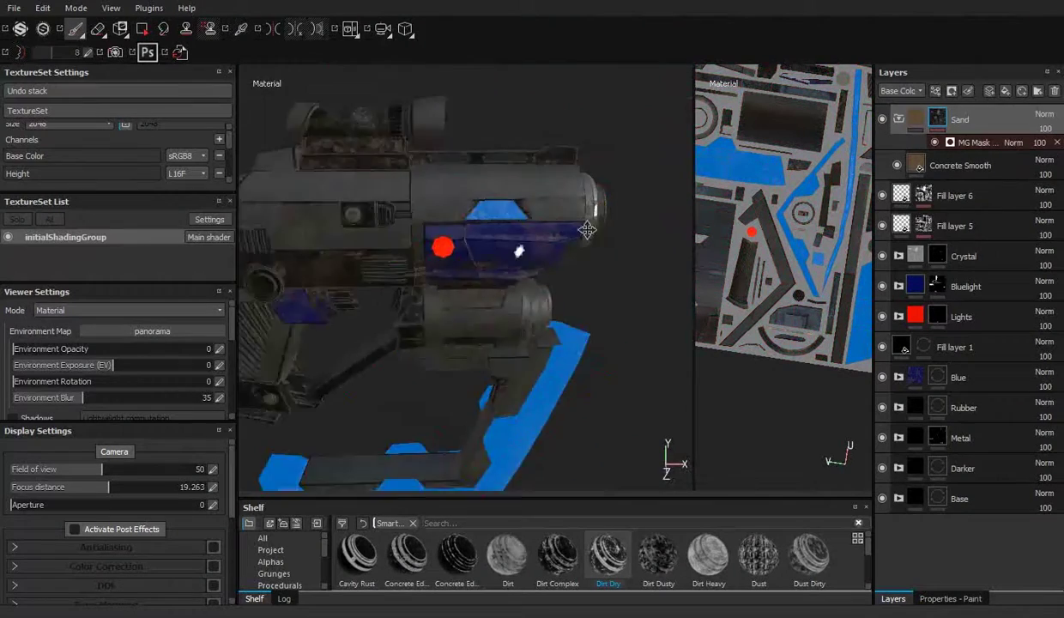